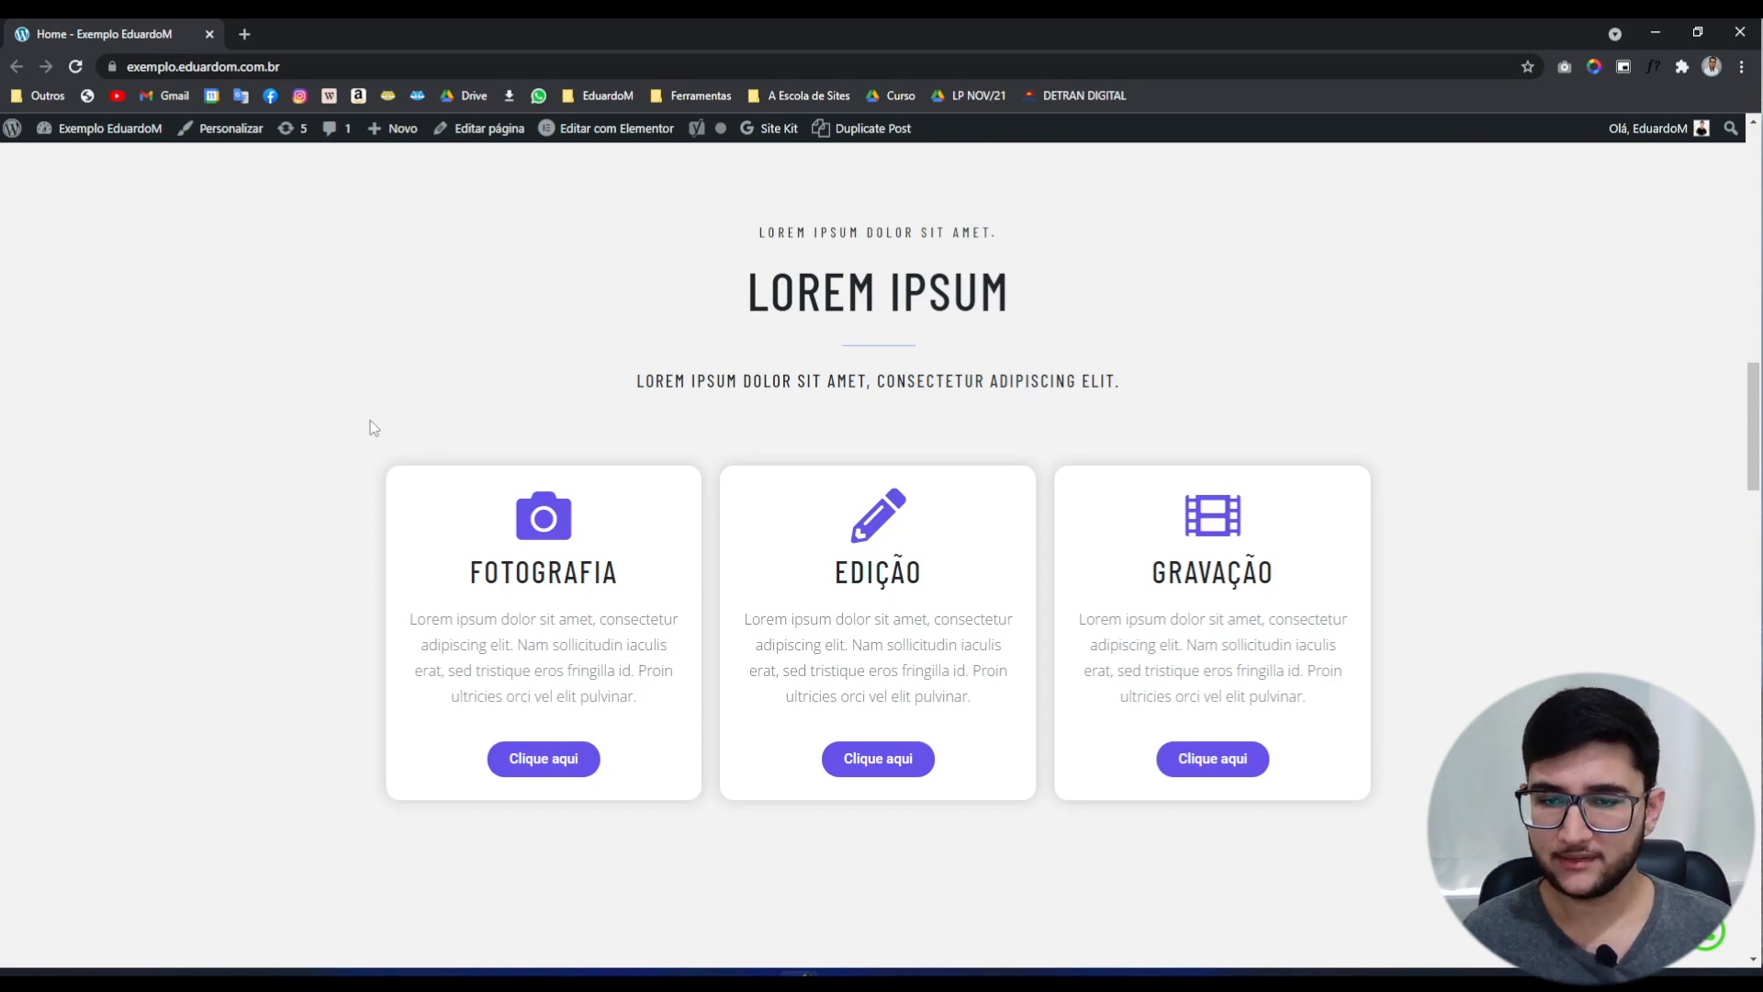
Step: Open the home page for editing with Elementor in a new browser tab and switch to it
scroll(222, 424, down, 8)
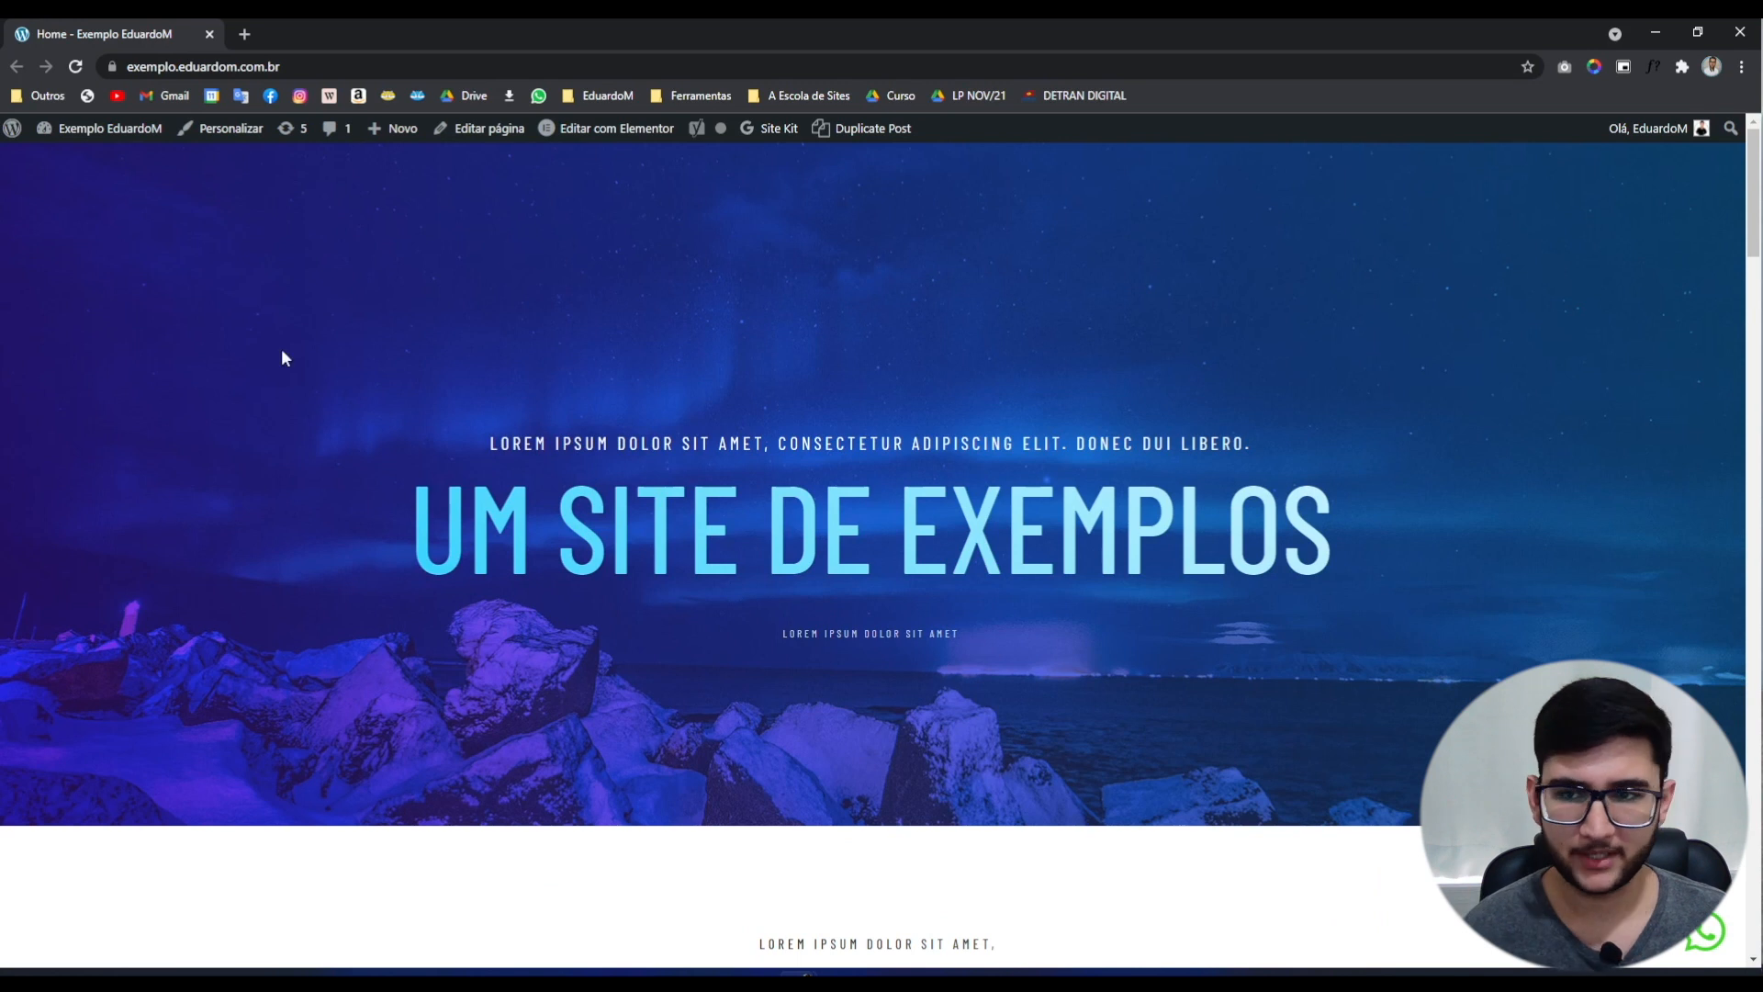
middle_click(602, 128)
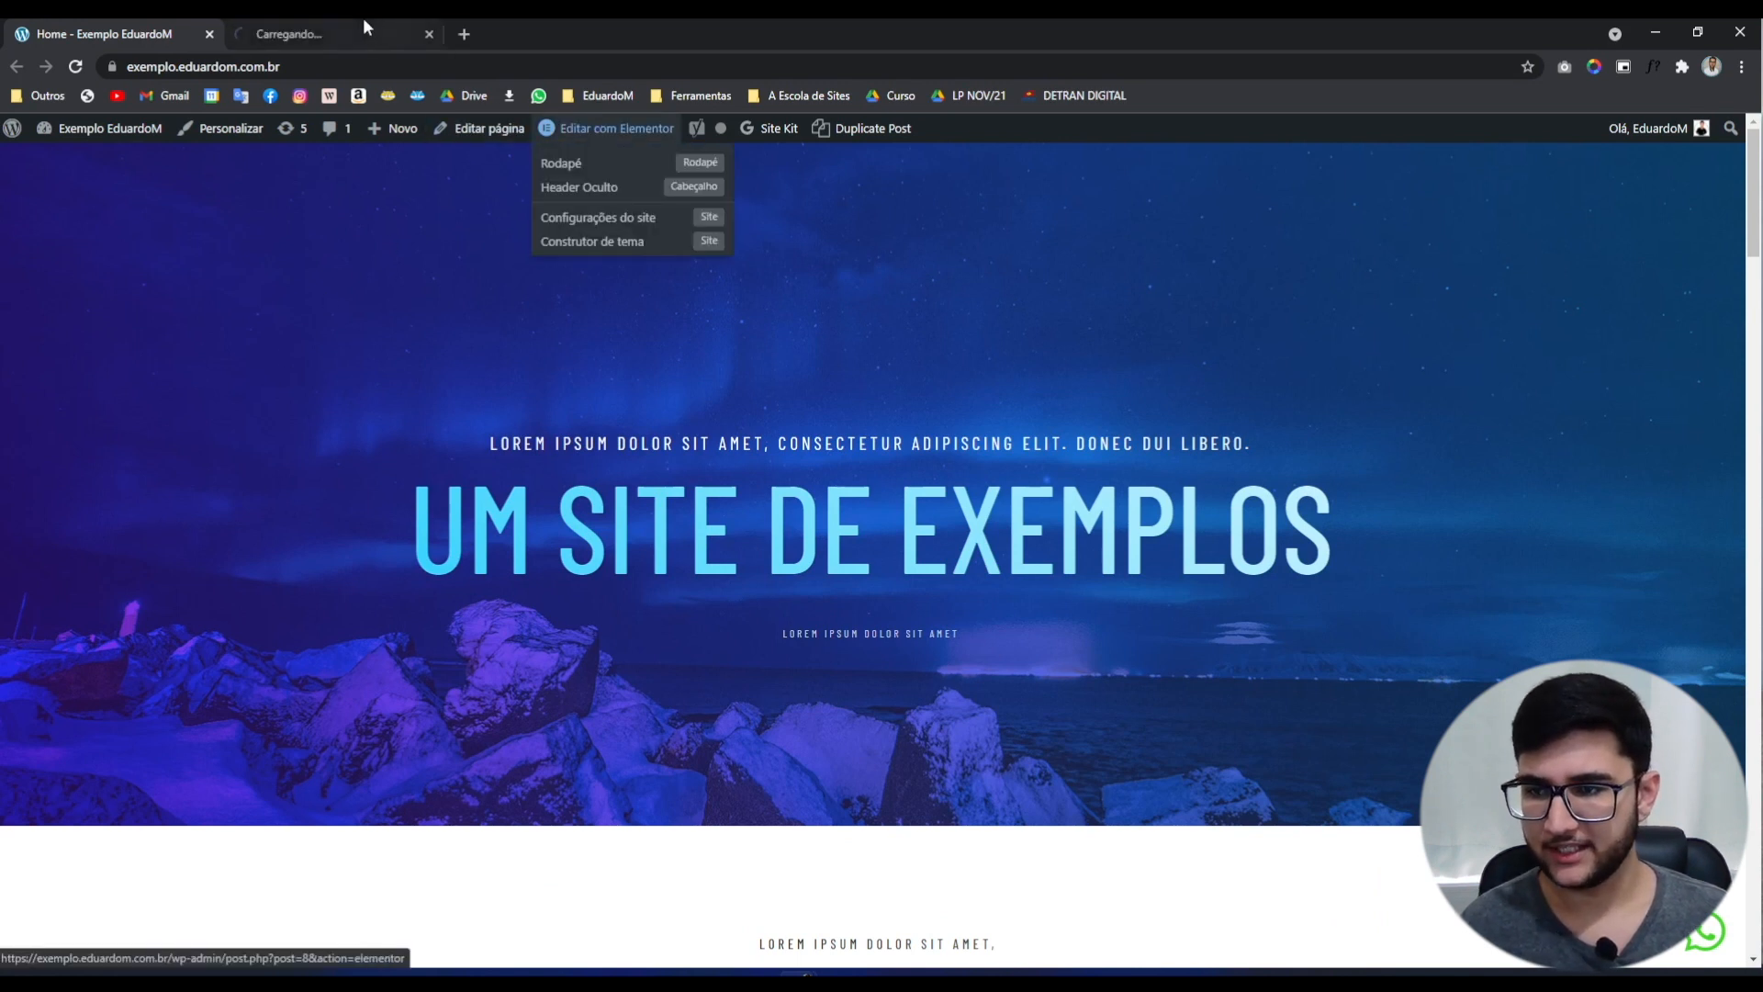
click(349, 23)
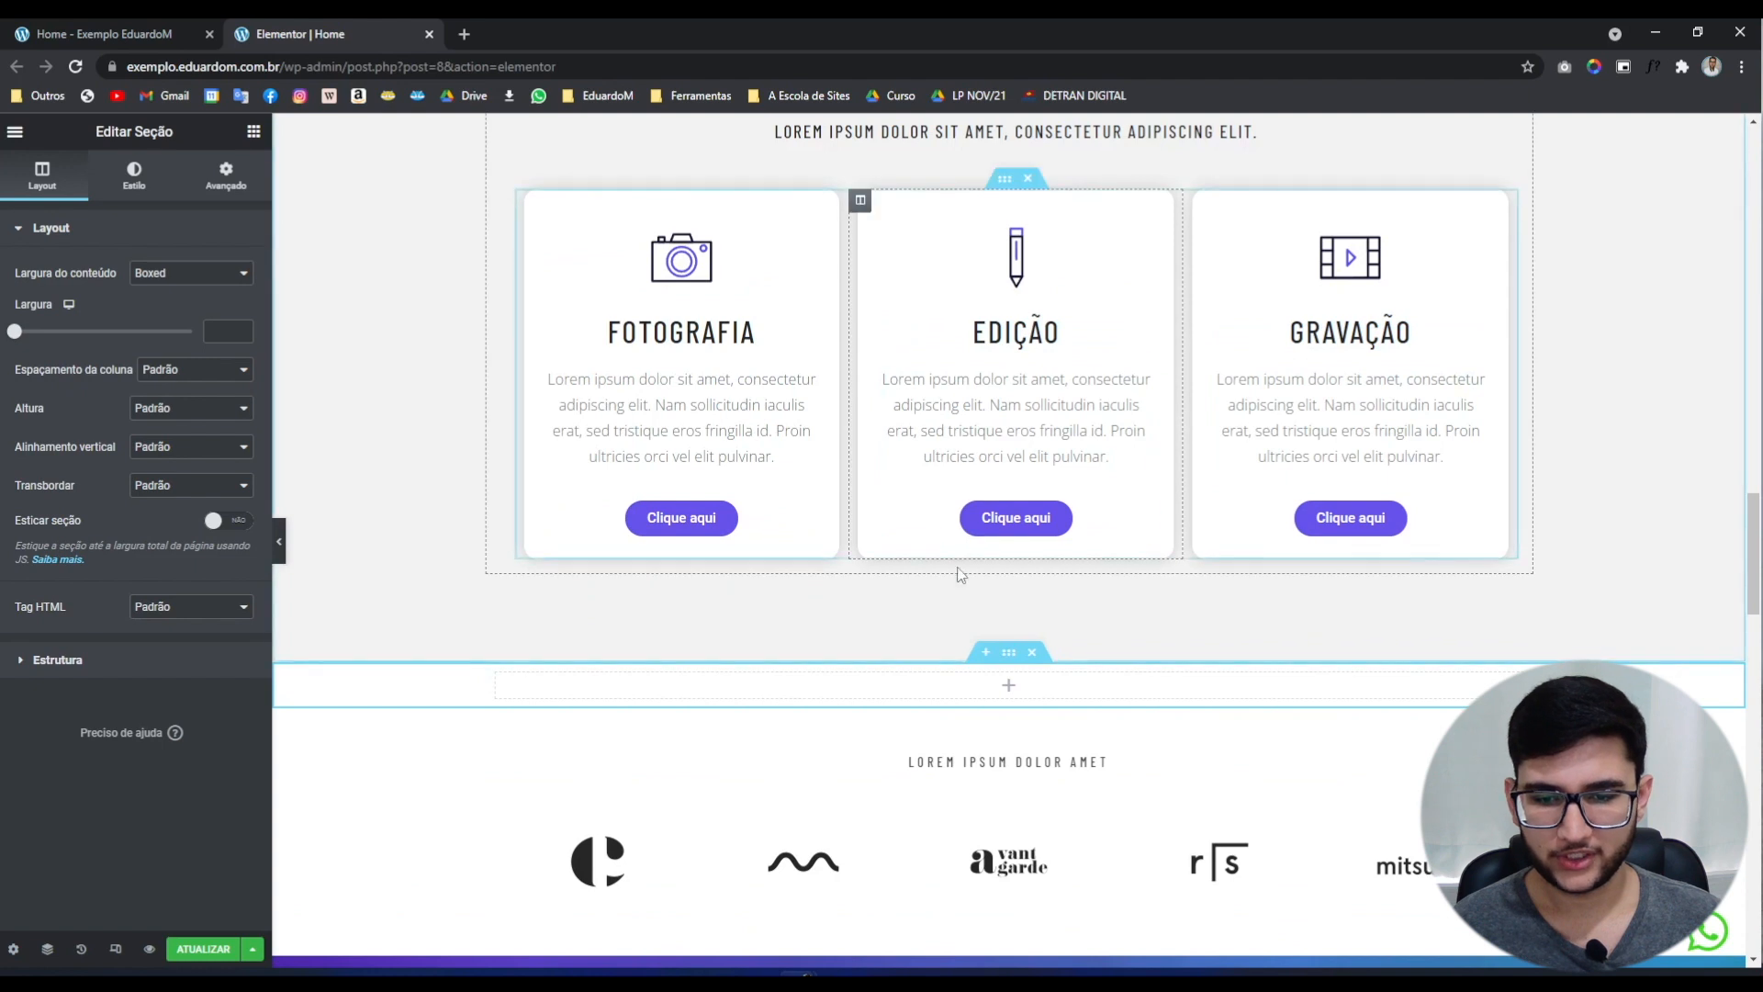
Step: Add a Title widget to the empty section between the service cards and the logo row
scroll(888, 654, up, 4)
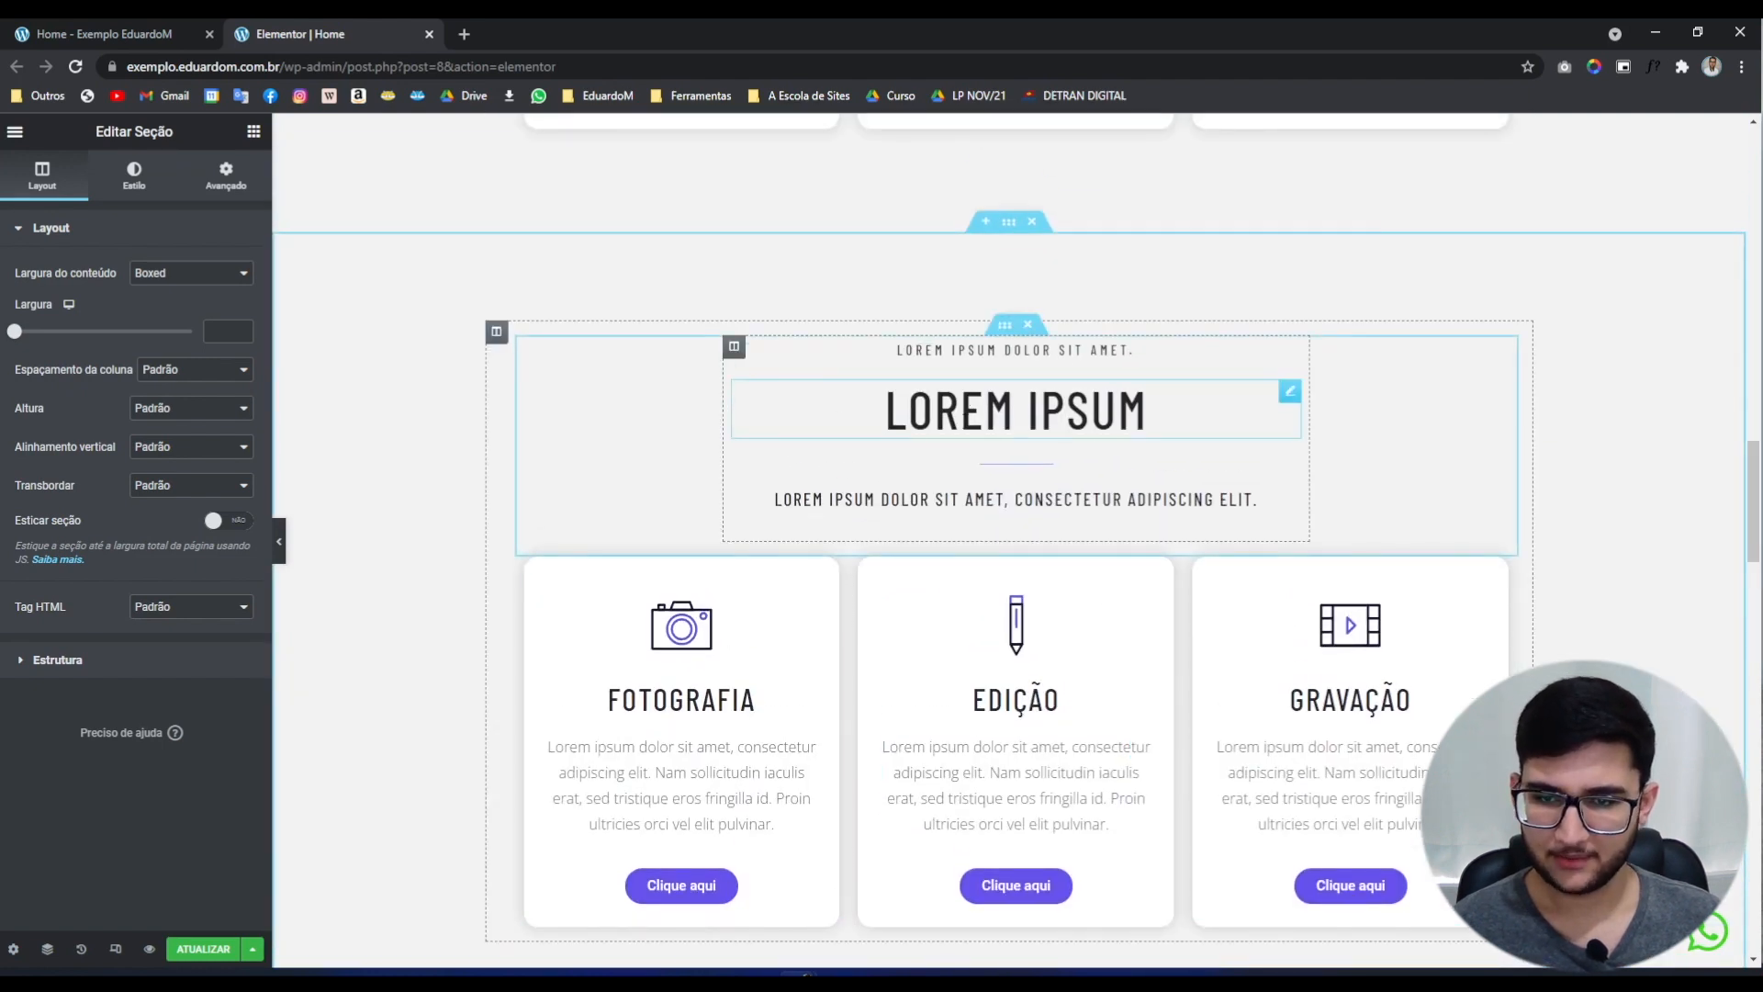
scroll(949, 546, down, 5)
click(253, 131)
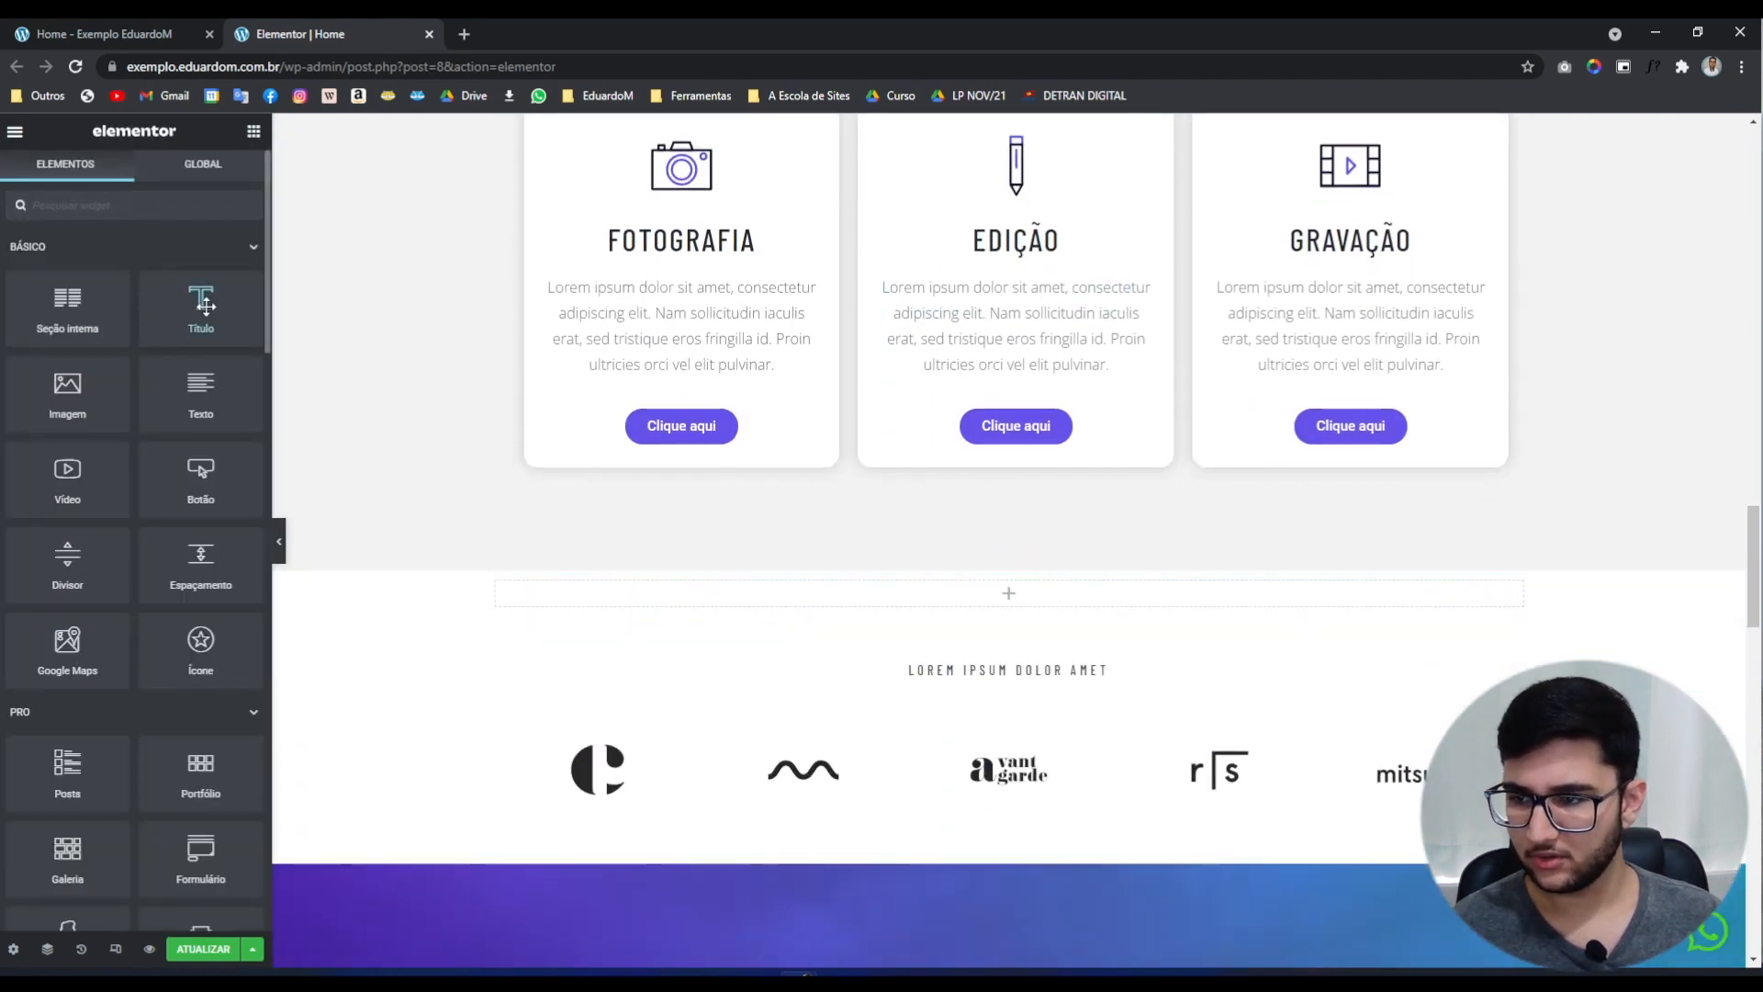
drag(200, 304, 963, 655)
drag(962, 663, 955, 602)
Step: Paste the copied small heading "Lorem ipsum dolor sit amet." under the placeholder title and delete the placeholder
right_click(768, 505)
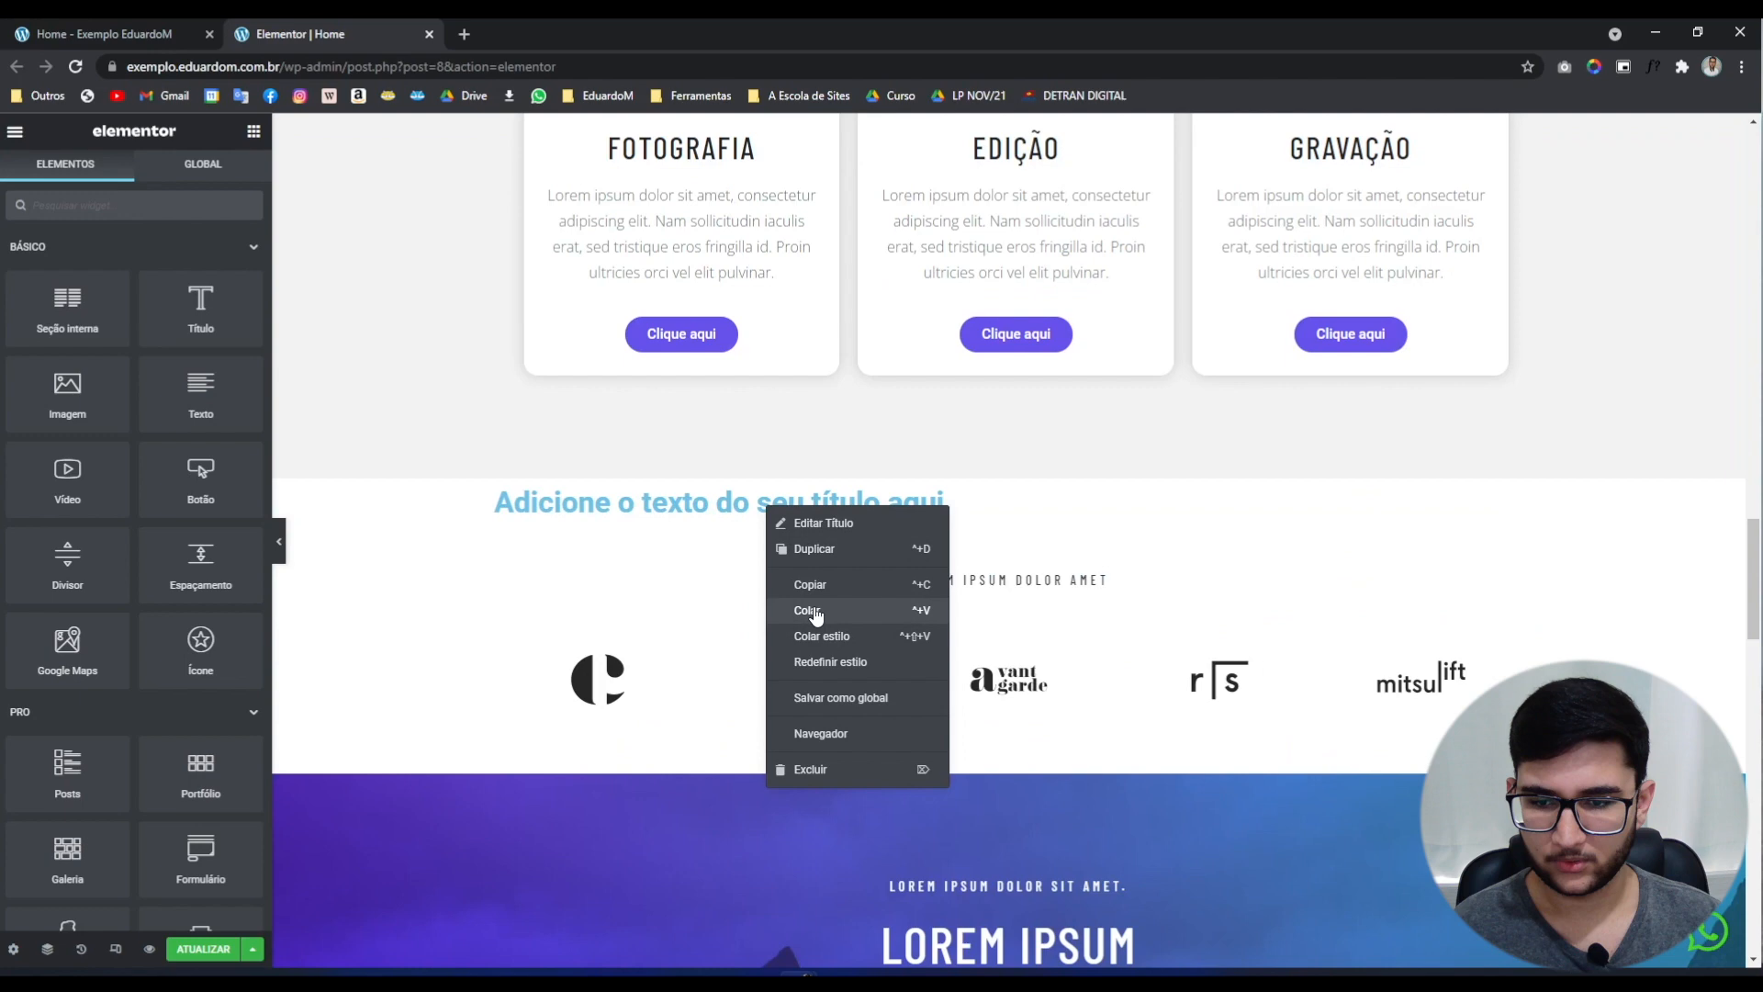
click(814, 614)
right_click(752, 510)
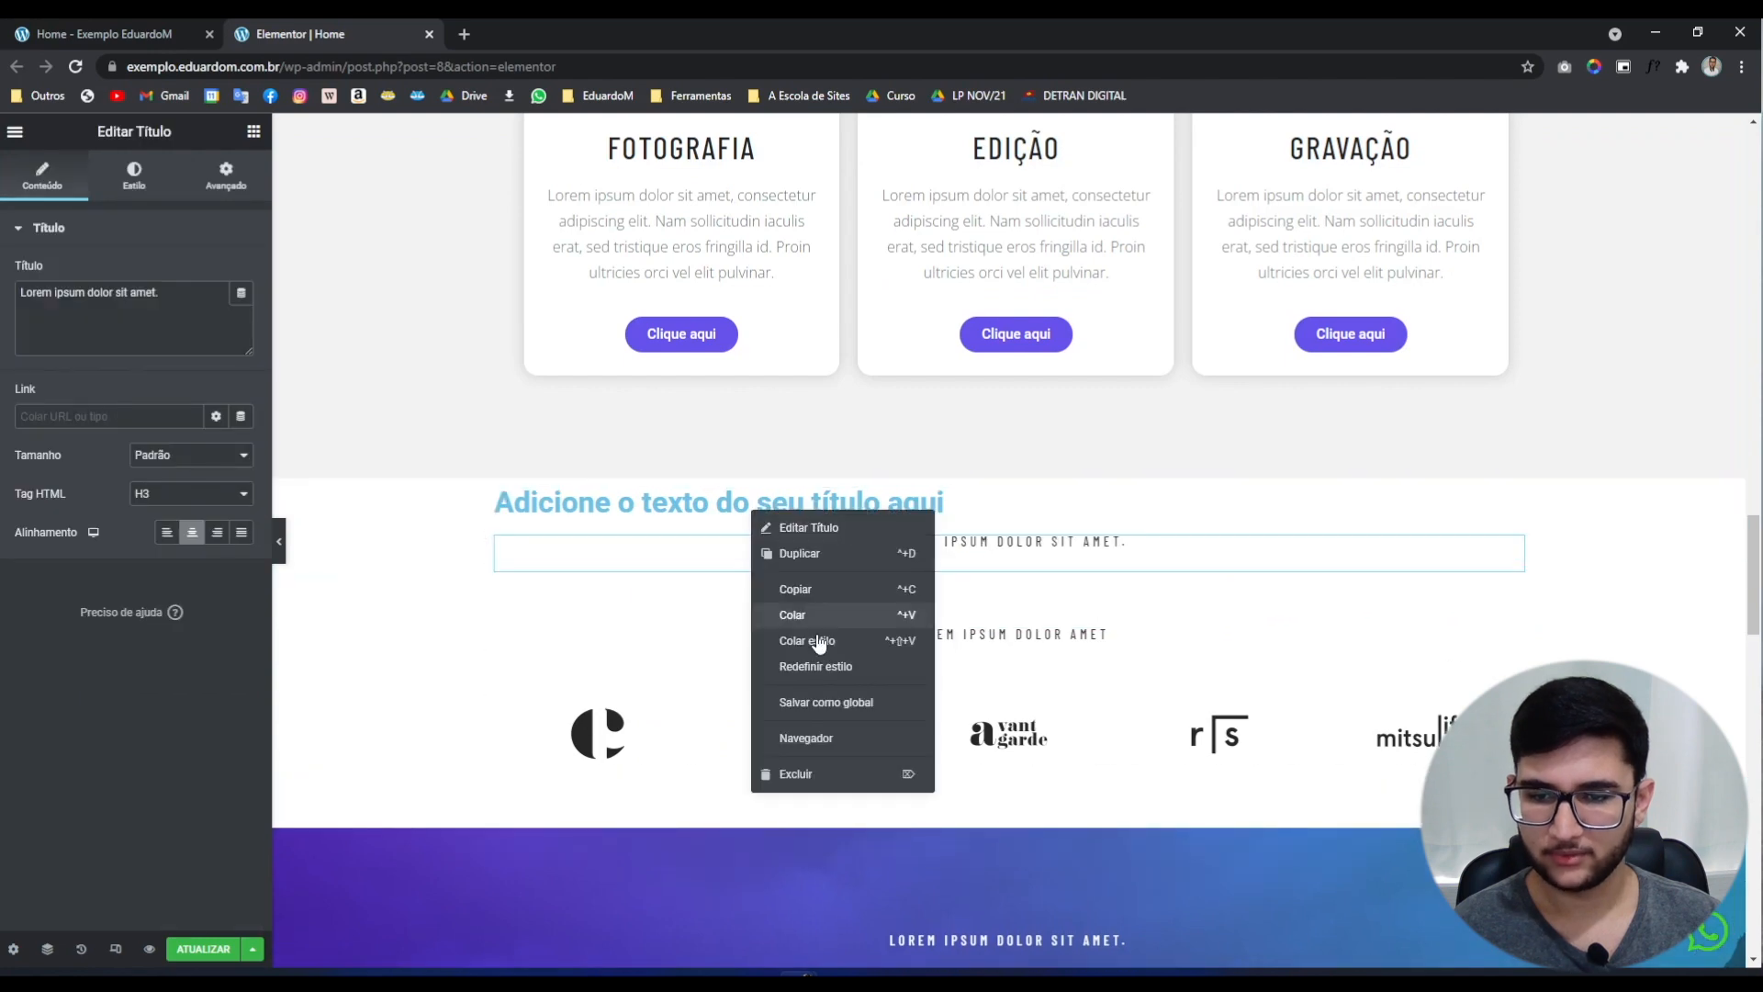
click(814, 774)
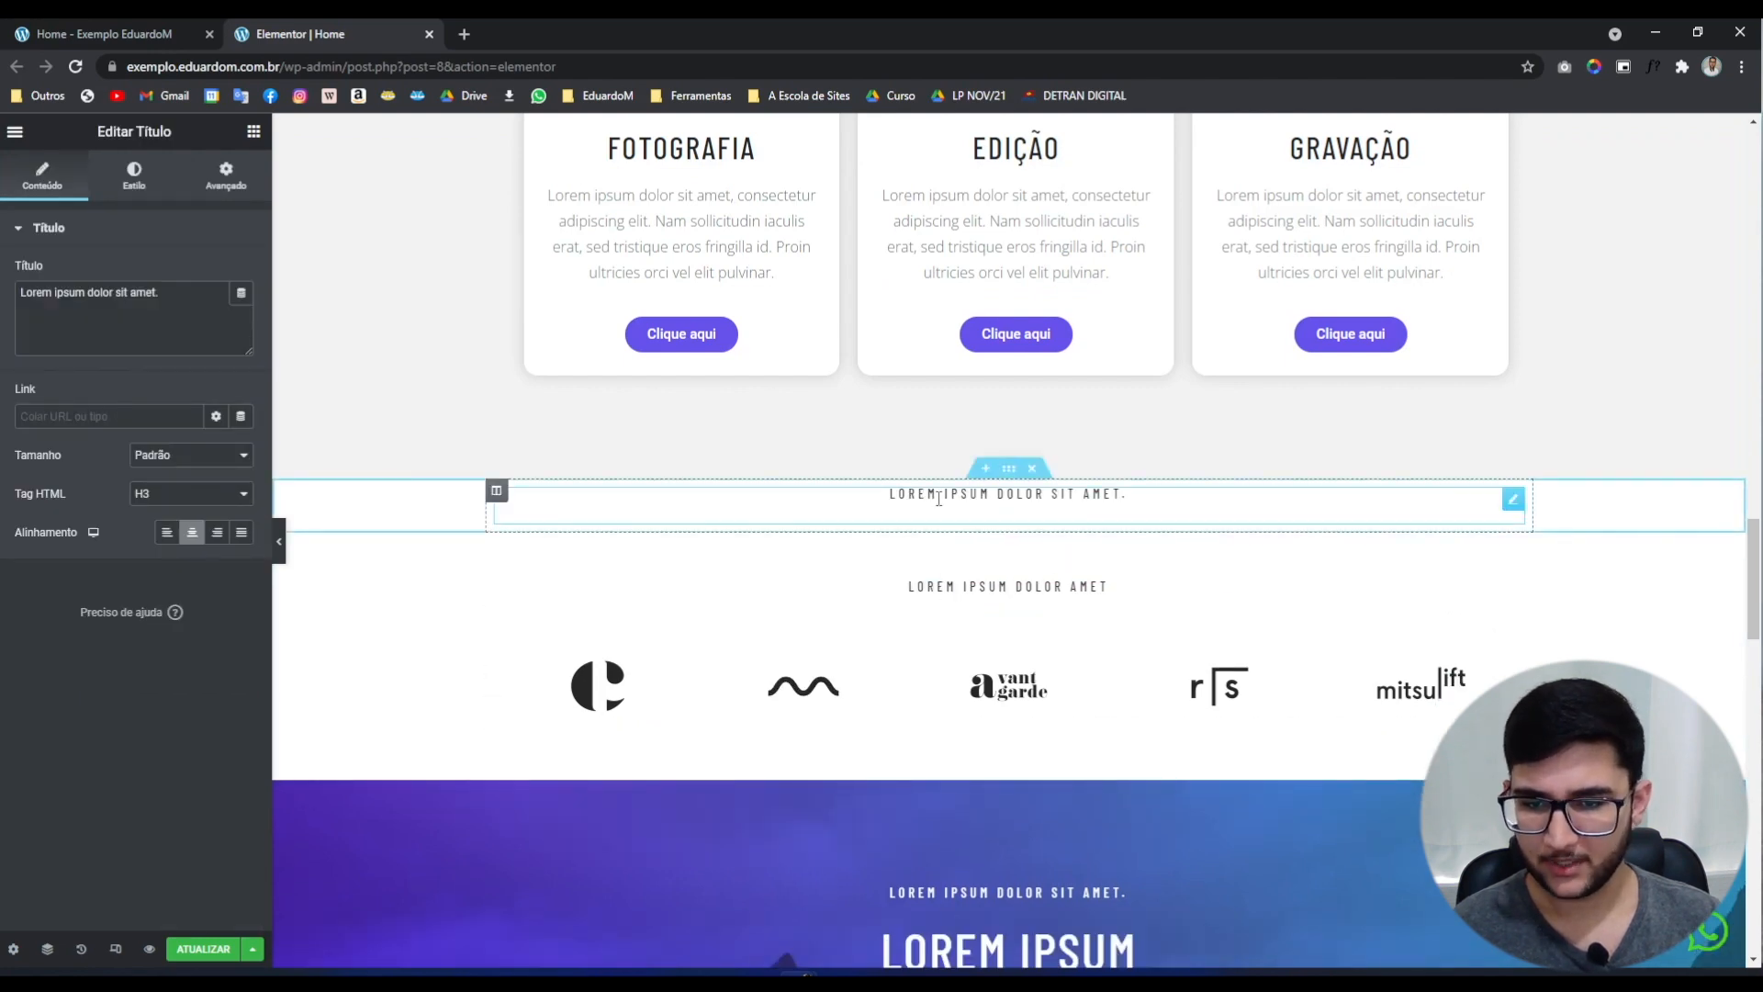
Step: Copy the large "Lorem ipsum" heading and the "Lorem ipsum dolor sit amet, consectetur adipiscing elit." subheading from the cards section into the new section
scroll(985, 517, up, 2)
scroll(984, 517, up, 3)
right_click(992, 414)
click(1055, 504)
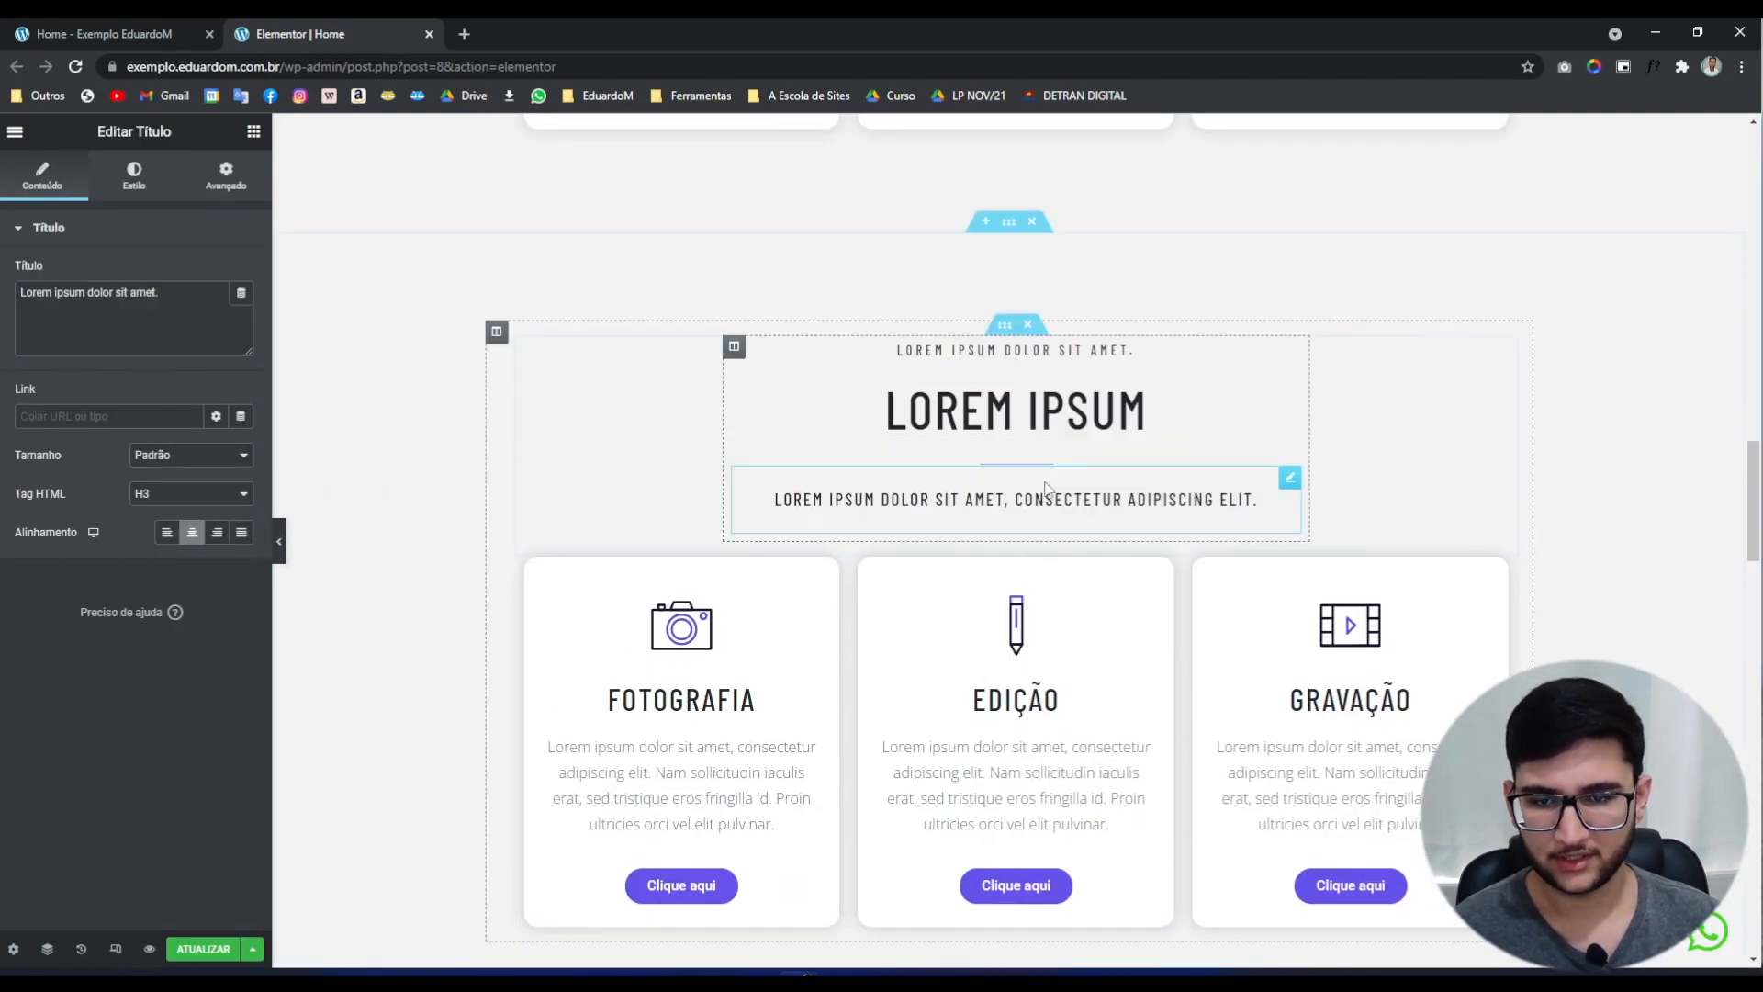
scroll(1008, 564, down, 5)
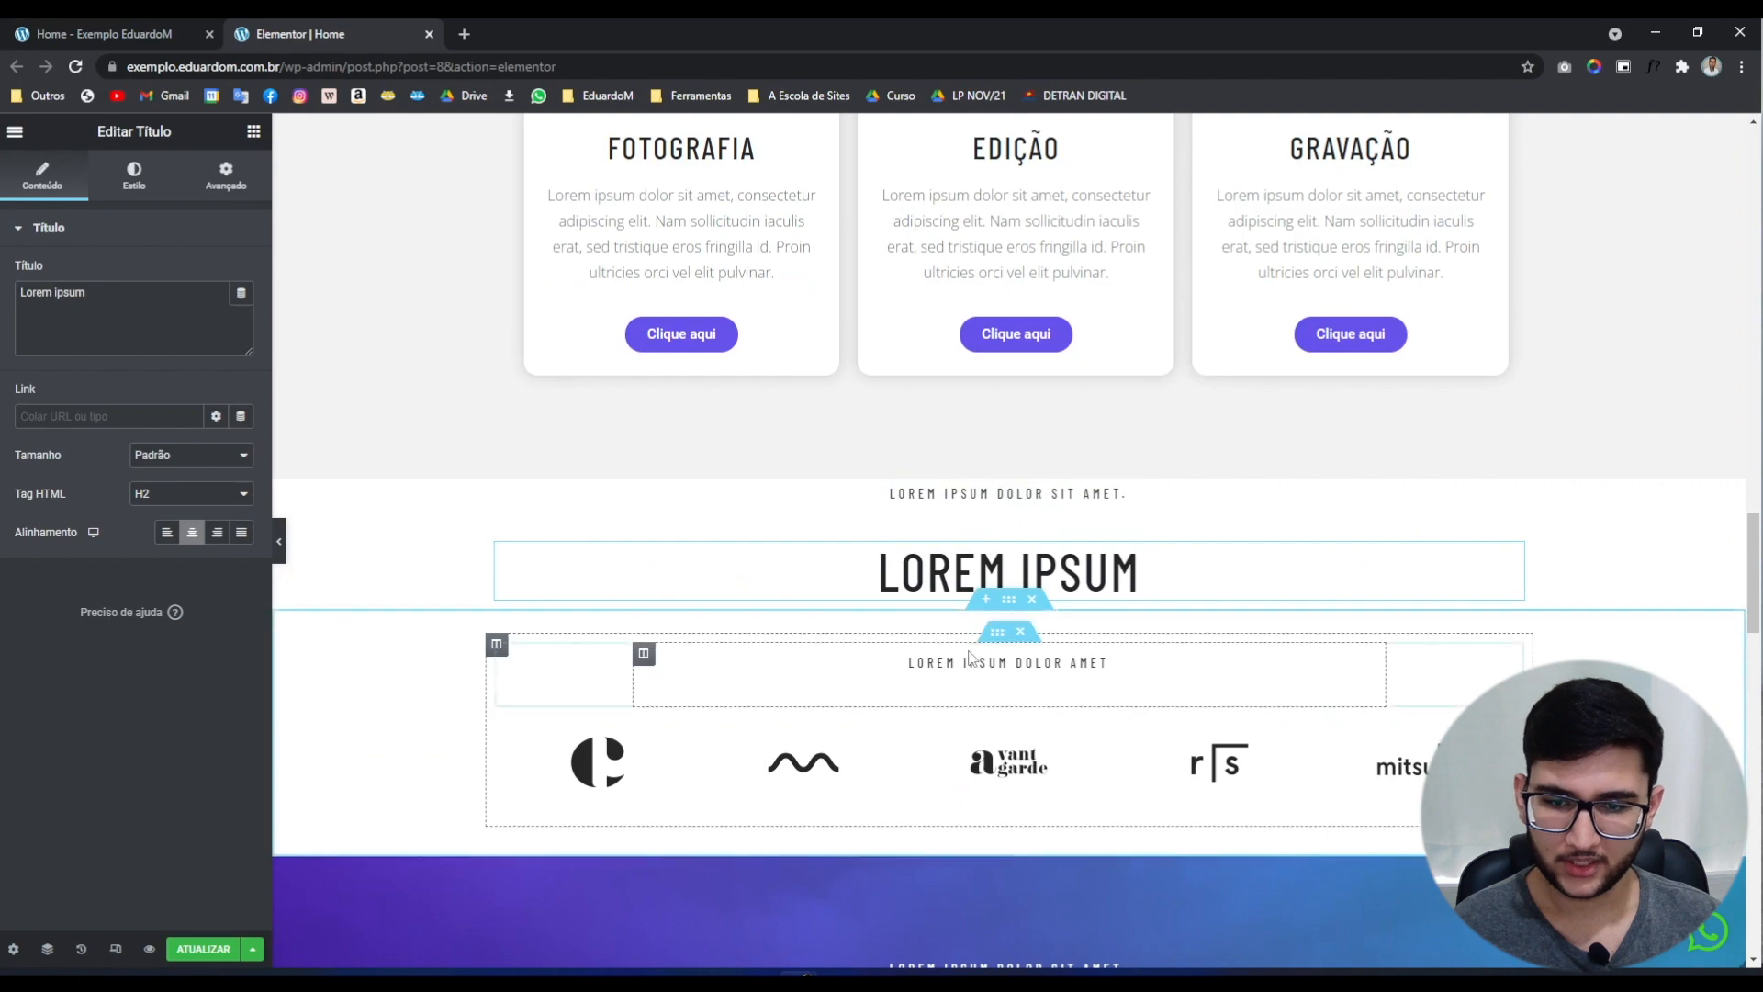
right_click(966, 581)
click(1019, 682)
Step: Copy the divider from the cards section and paste it below the large heading in the new section
scroll(1015, 604, up, 2)
scroll(1014, 604, up, 3)
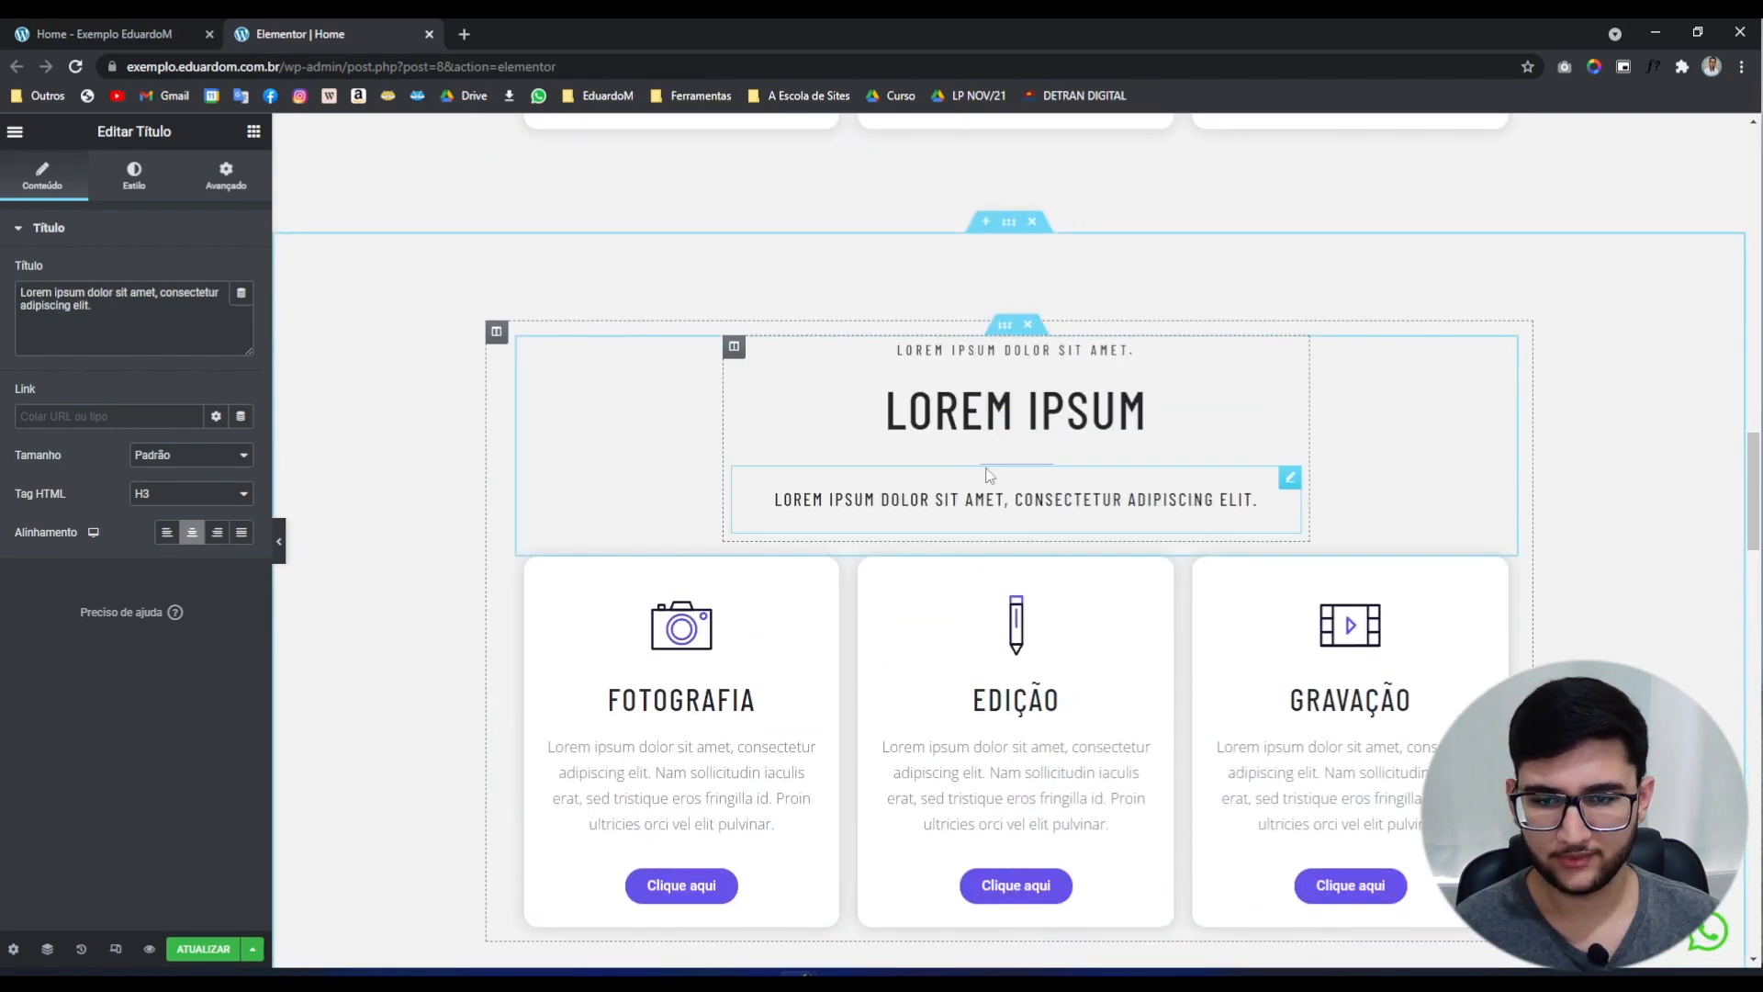
right_click(1003, 467)
click(1045, 546)
scroll(1045, 549, down, 6)
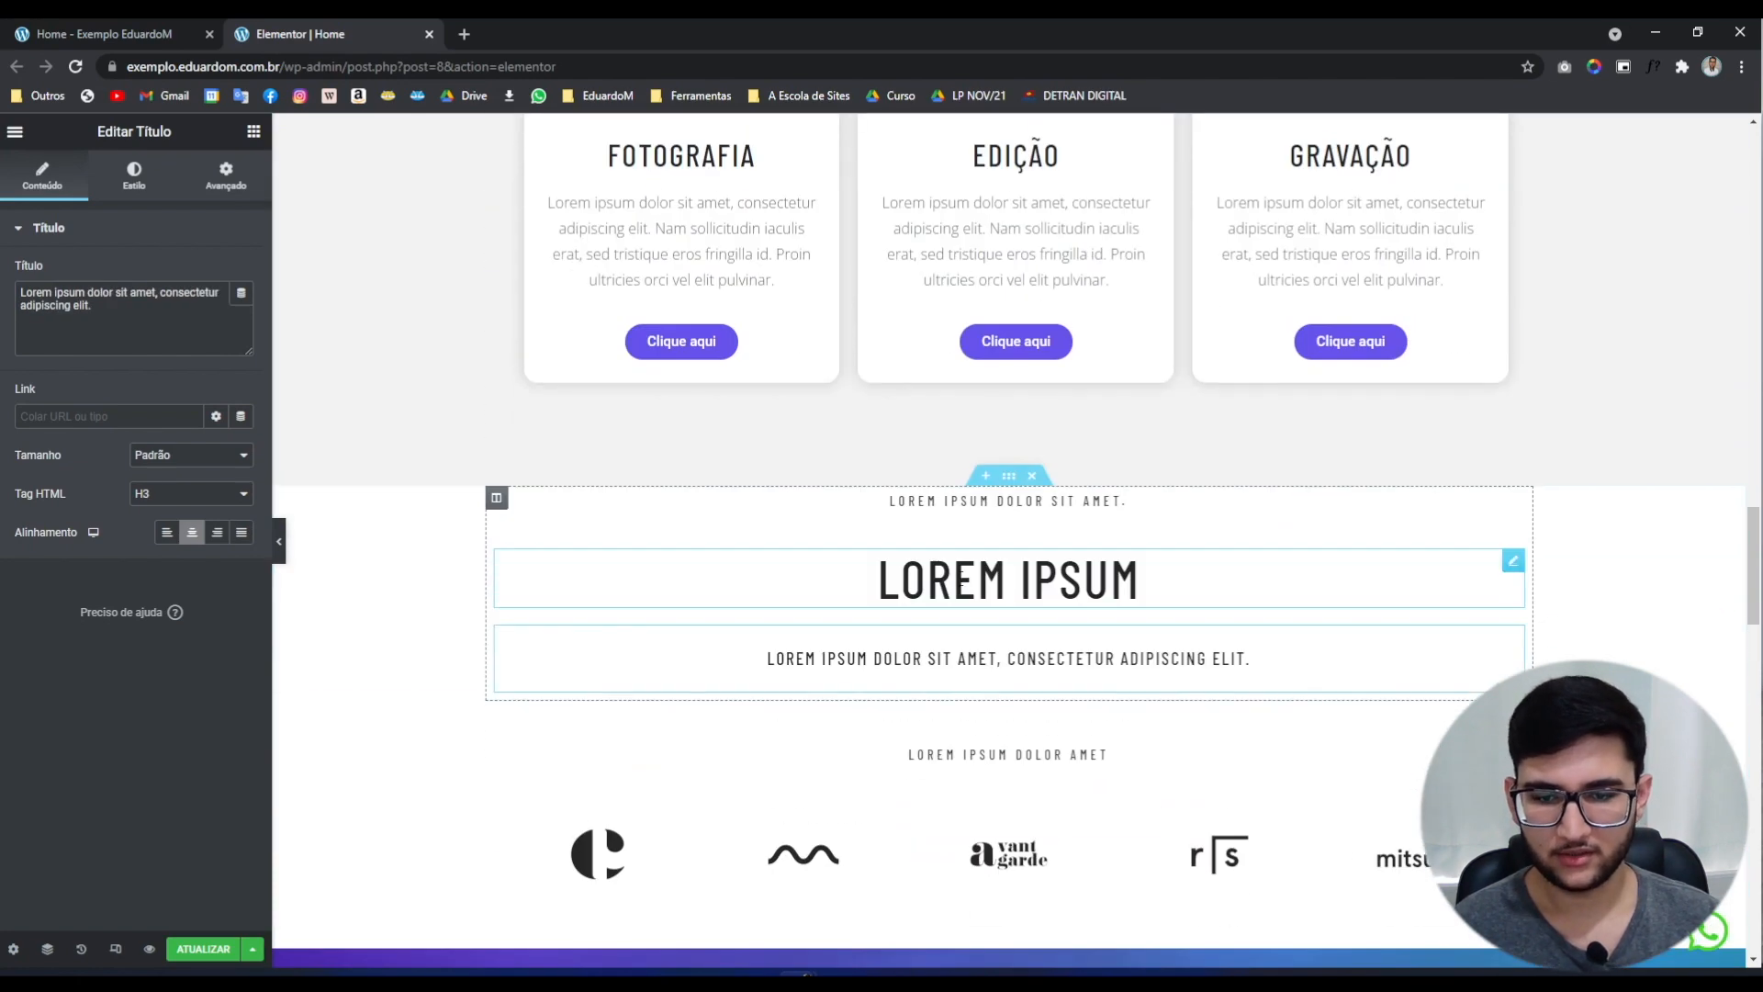
right_click(962, 585)
click(1000, 684)
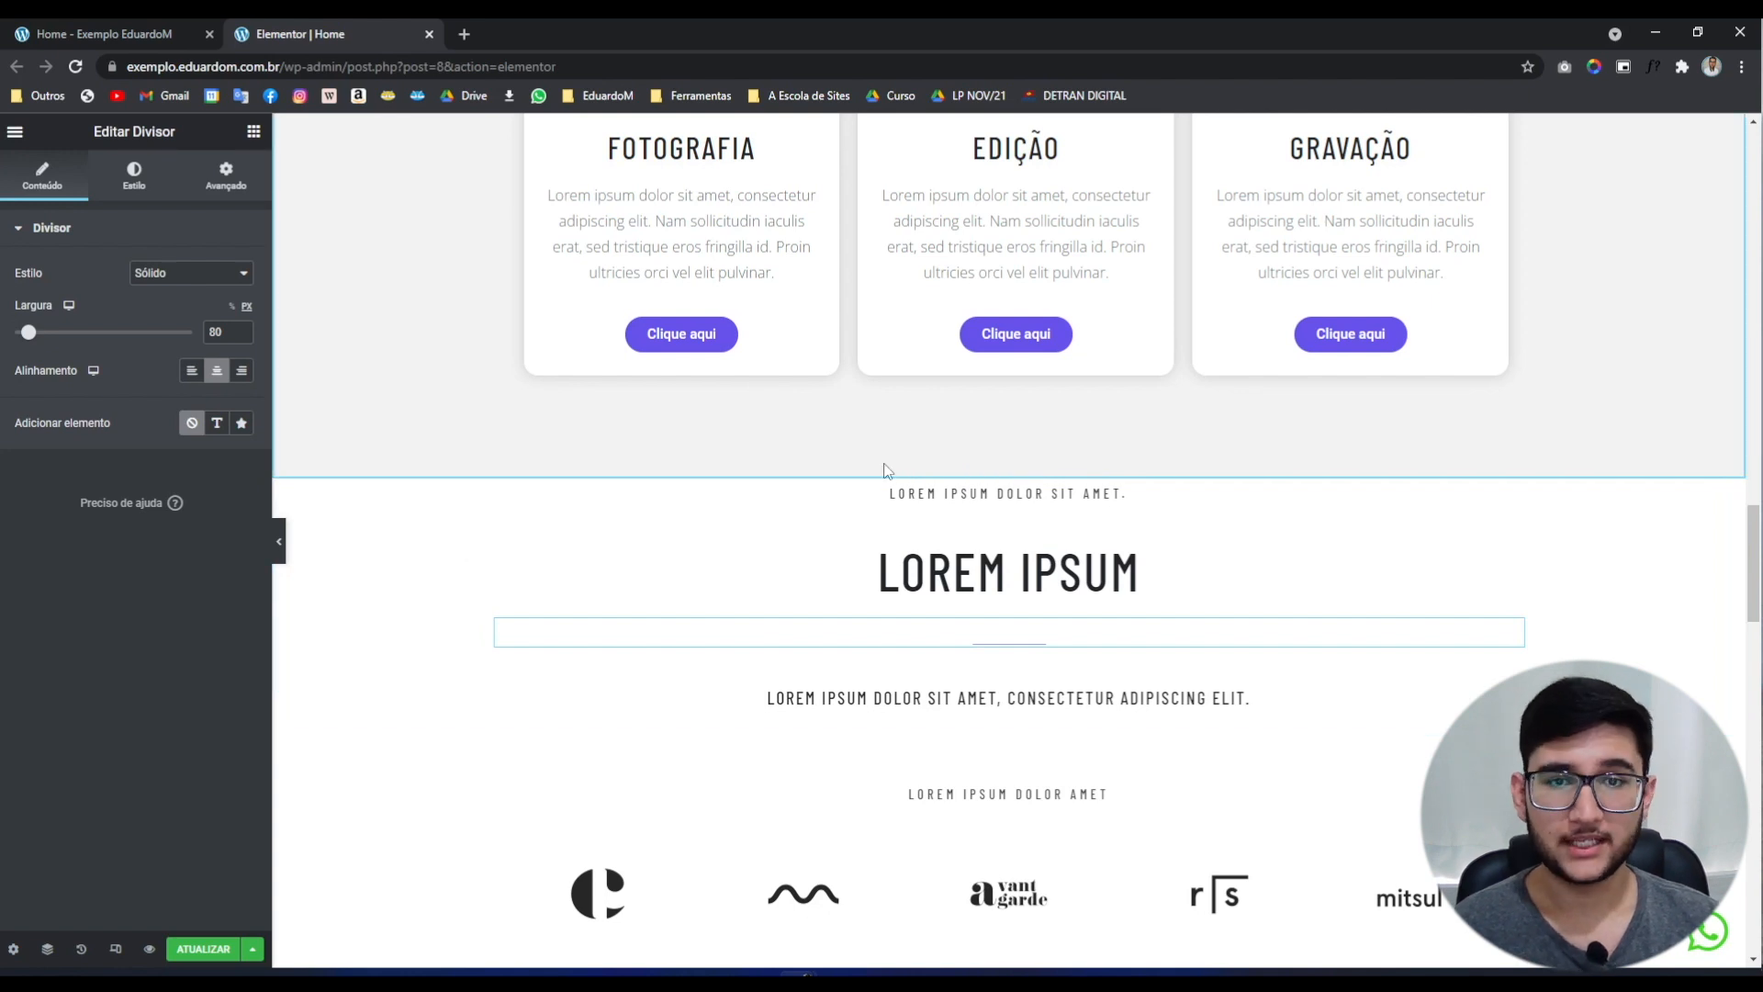
Step: Add a three-column inner section below the subheading in the new section
click(254, 131)
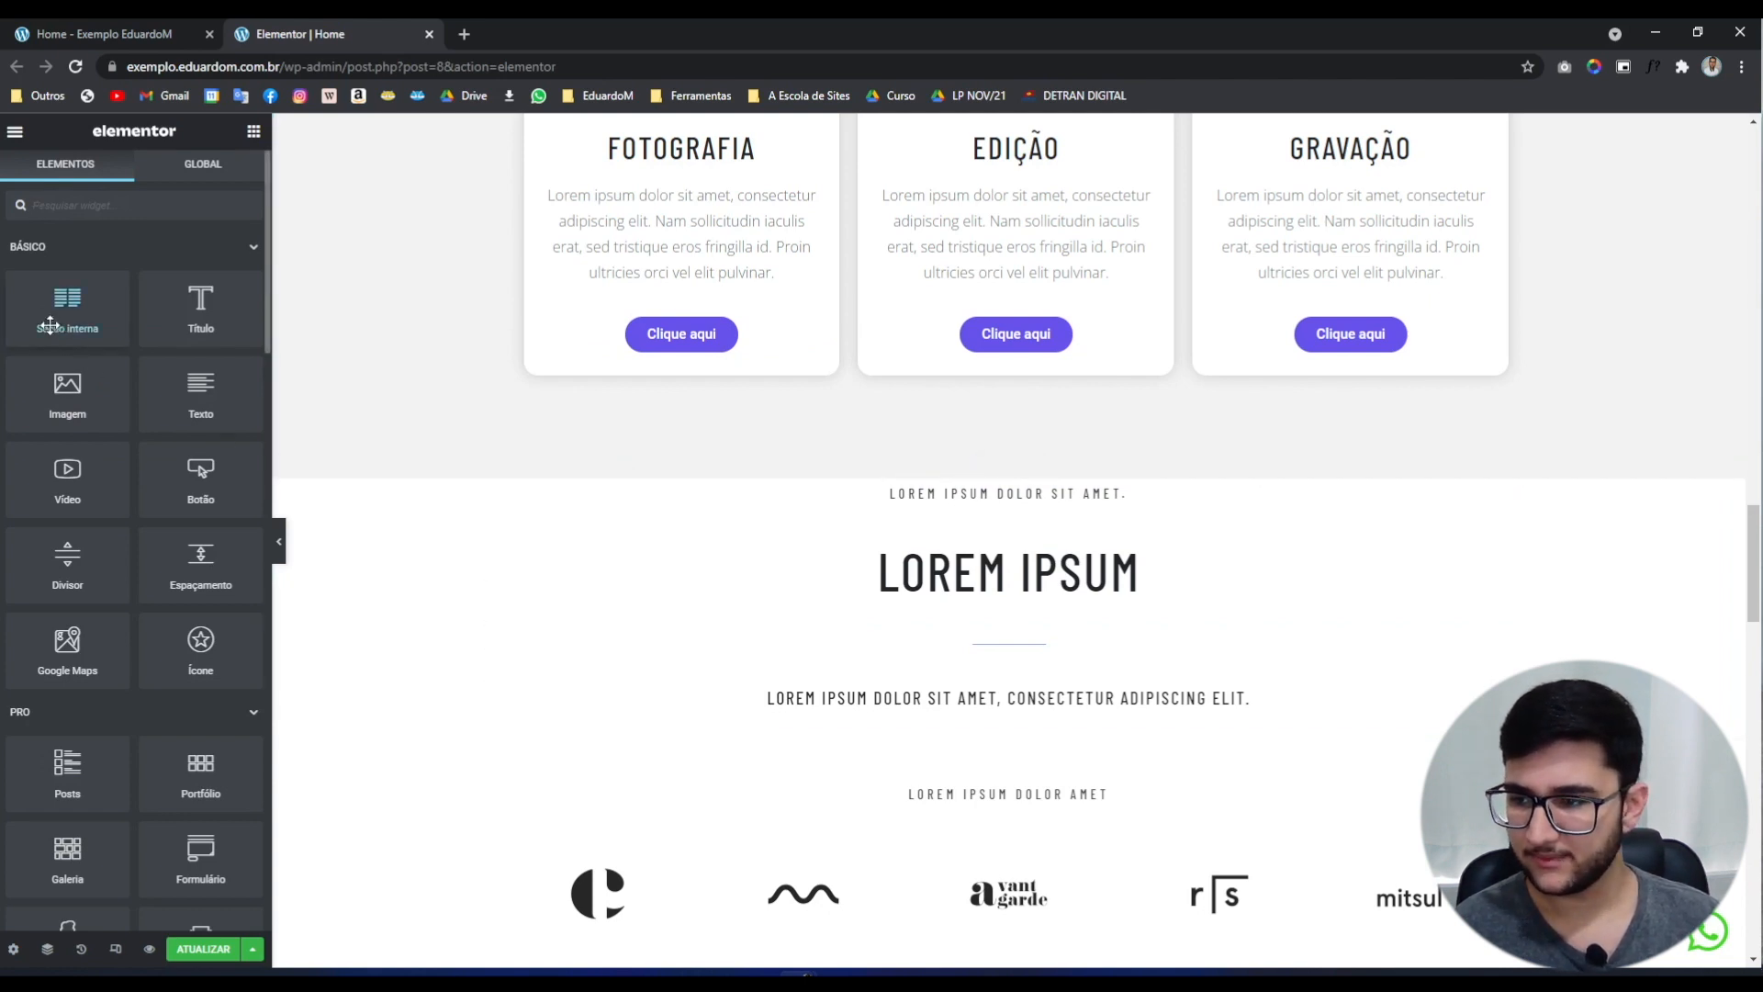
drag(110, 301, 999, 728)
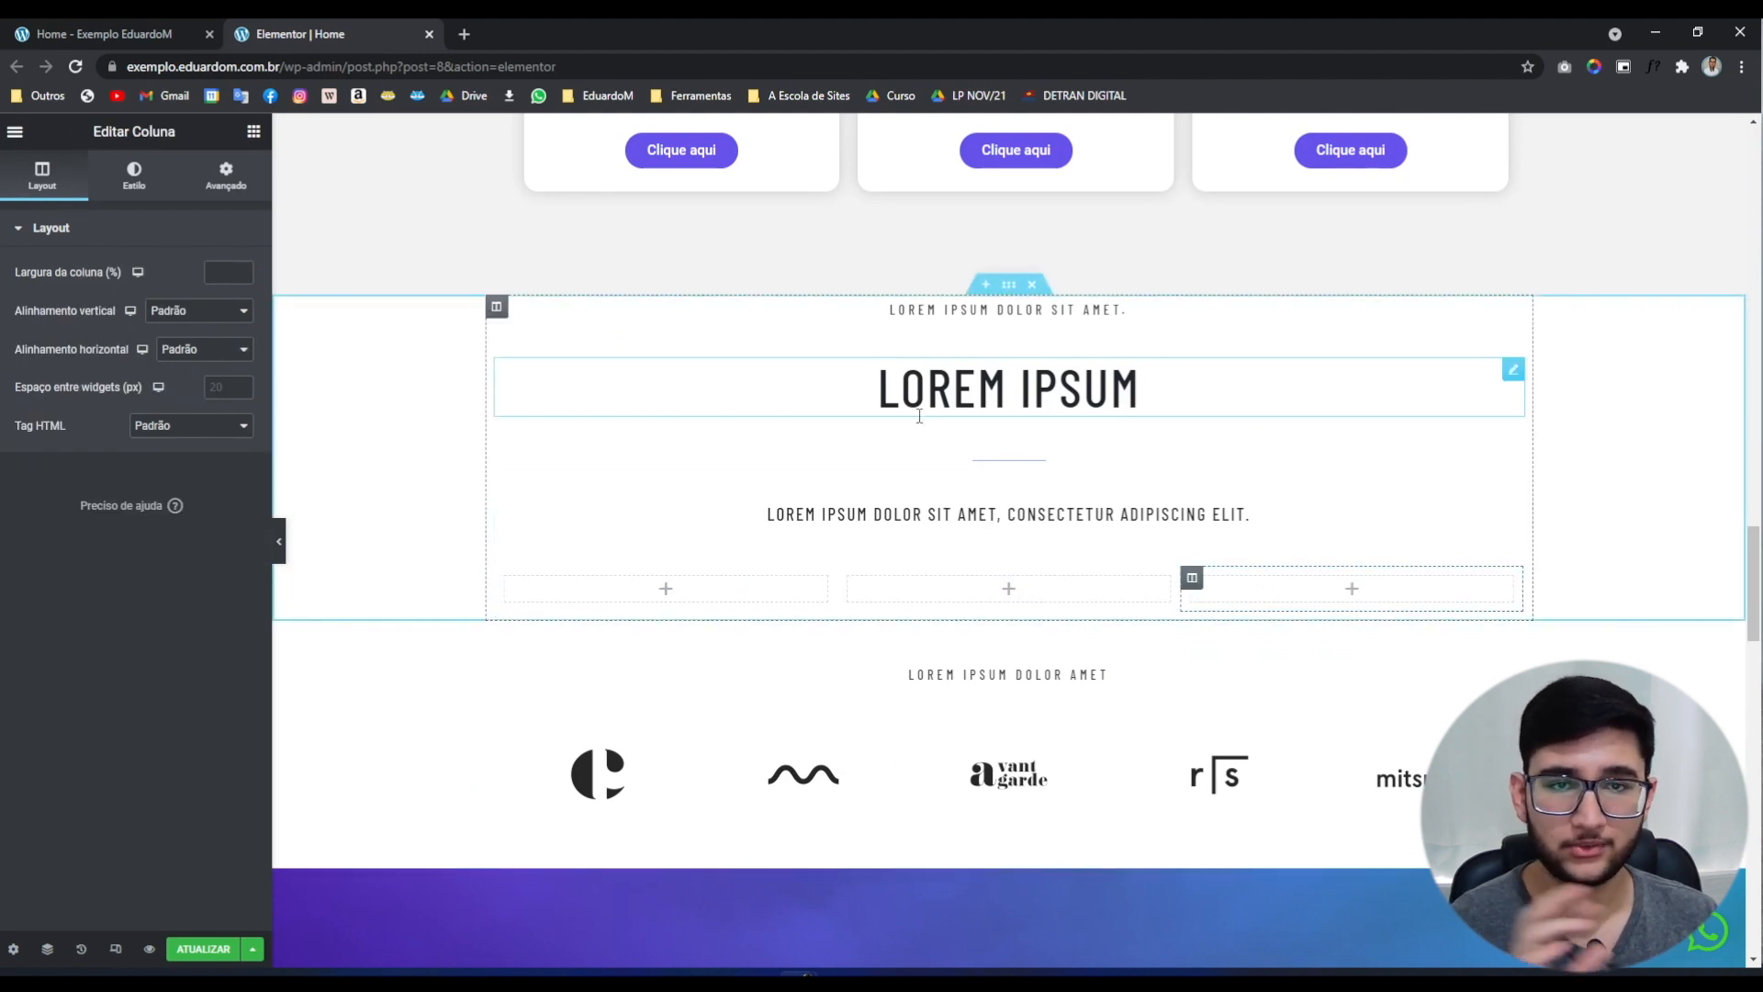
Step: Unlink the new section's padding and set it to 50 above and below and 0 at the sides
click(1009, 286)
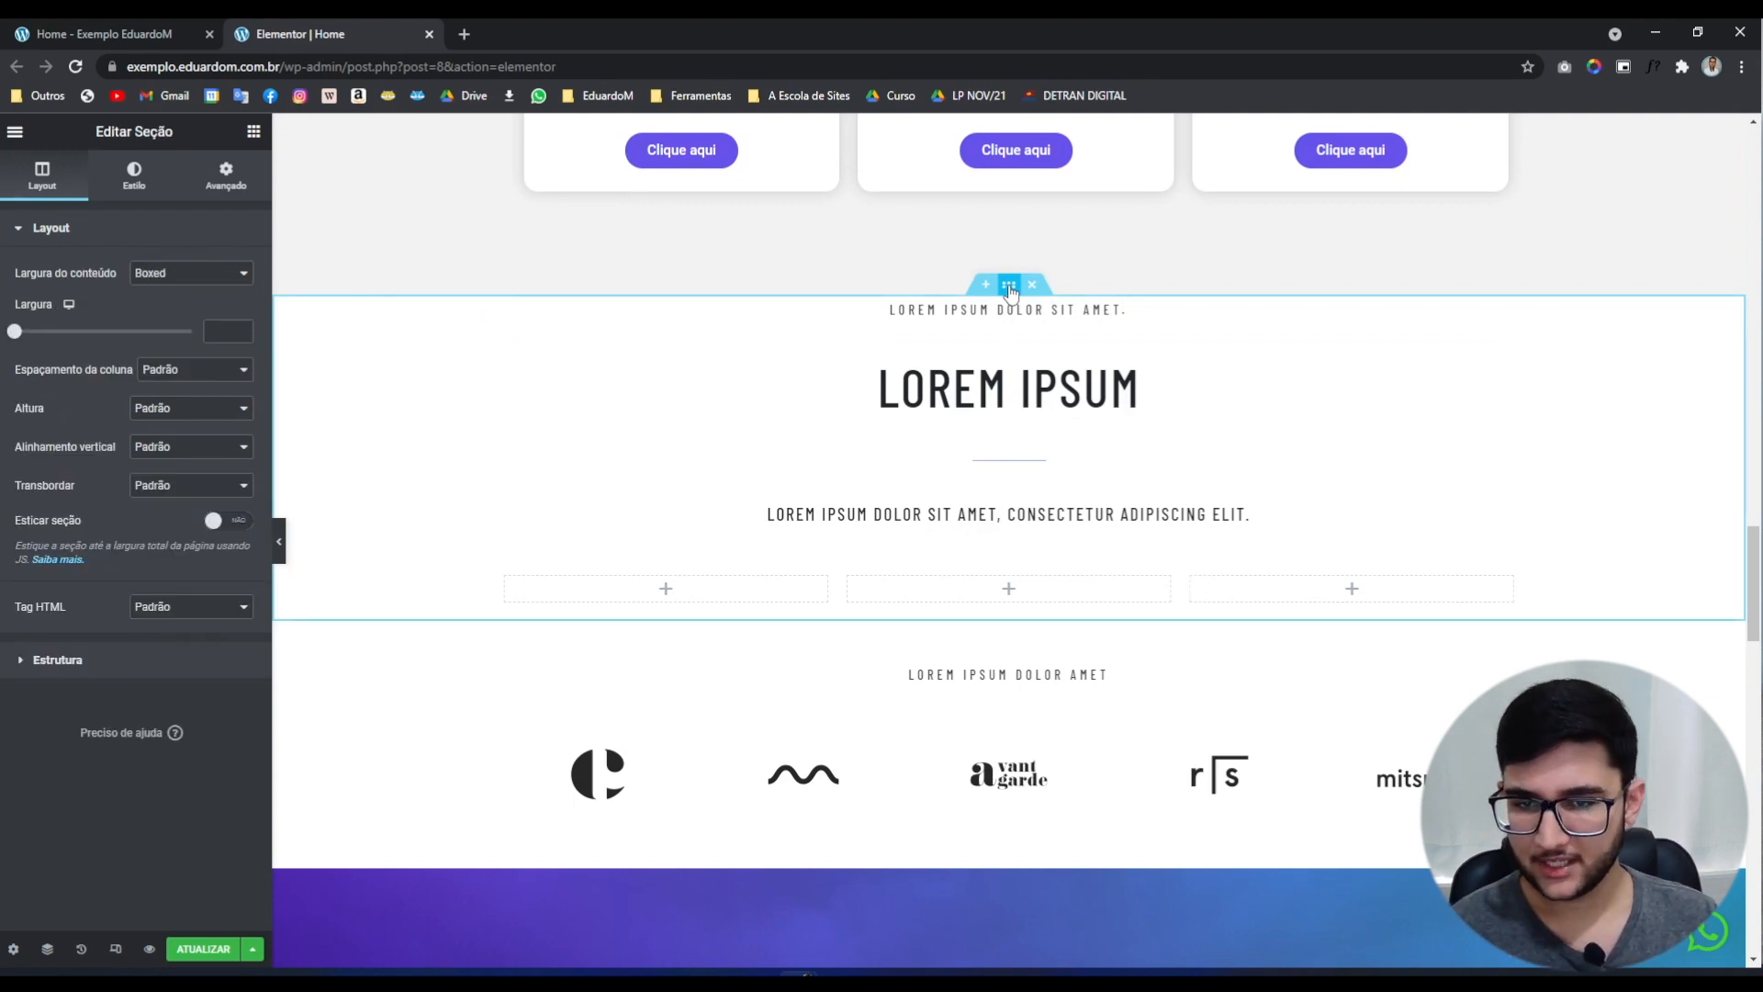
click(220, 189)
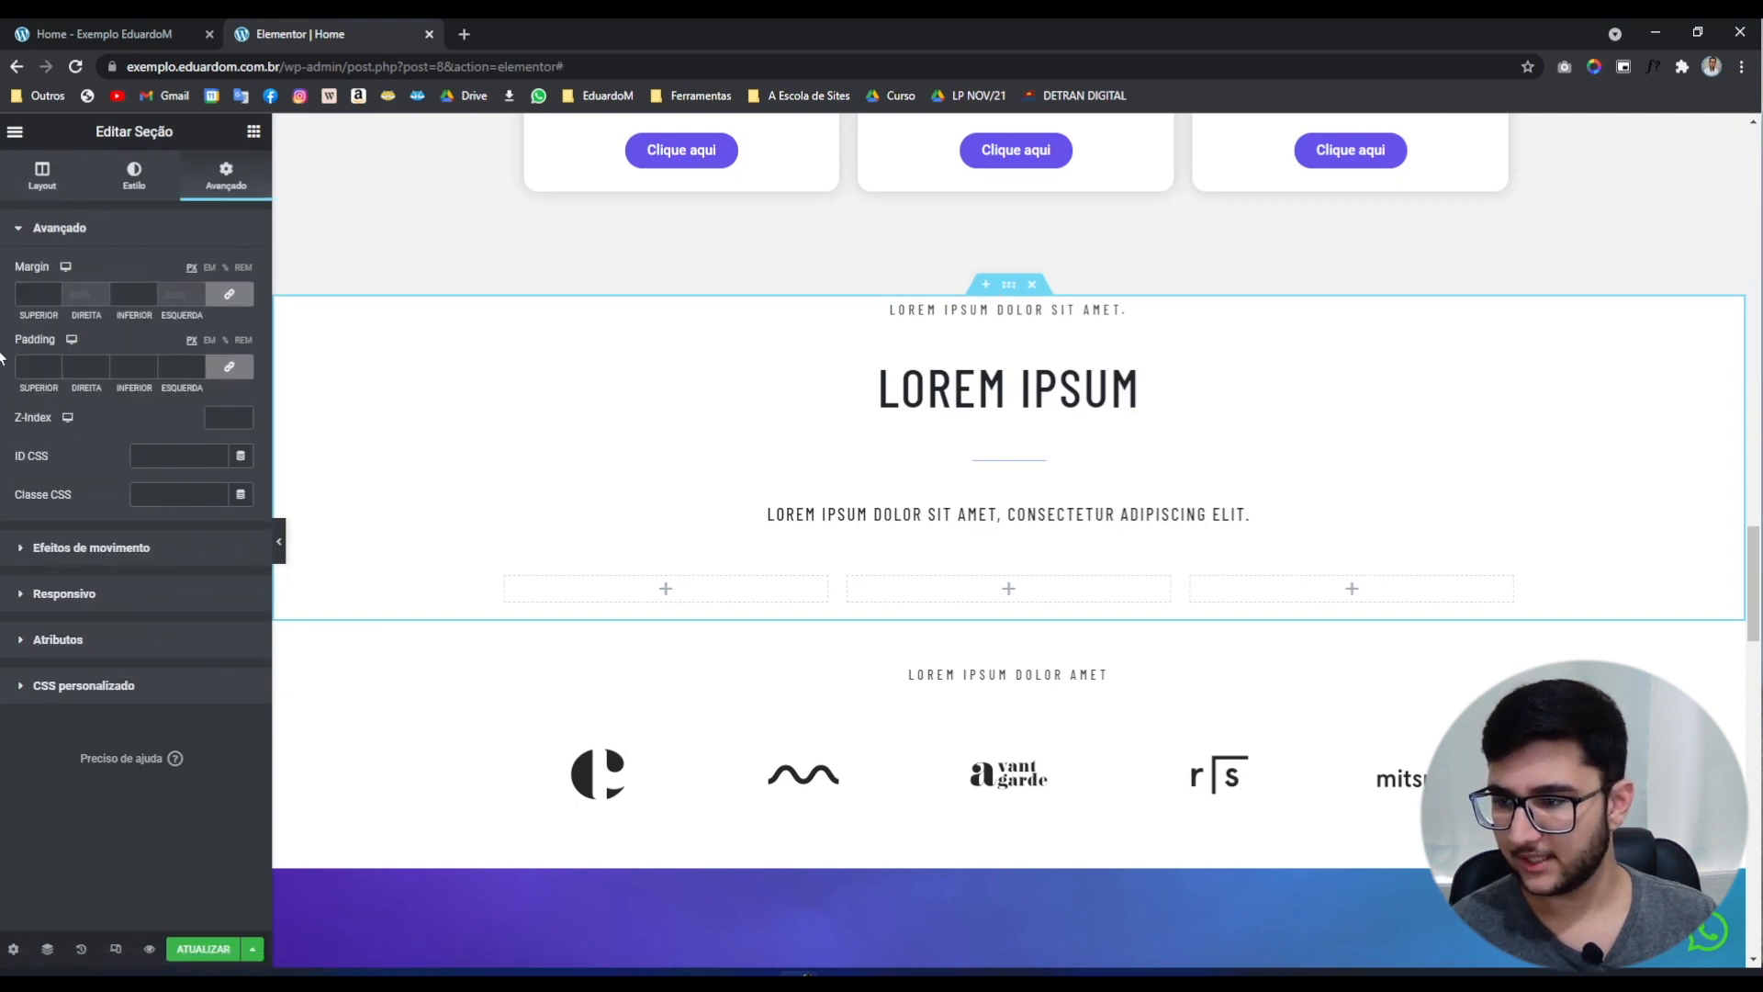
click(246, 369)
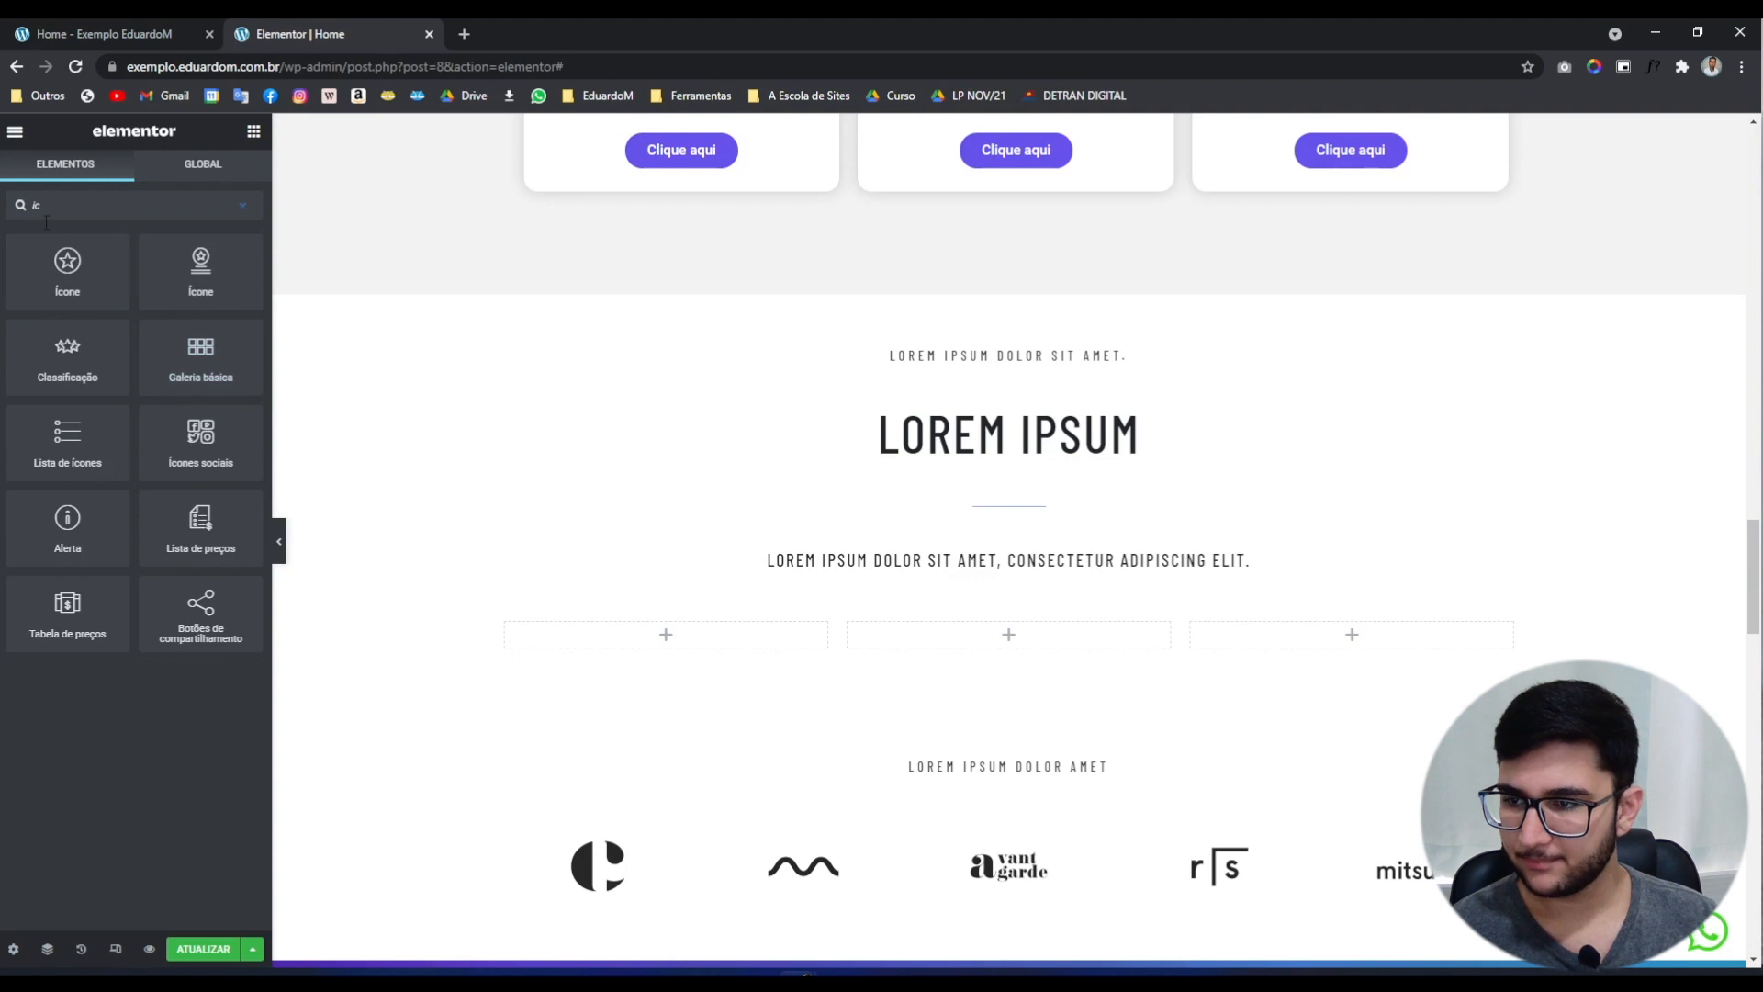
drag(200, 270, 691, 634)
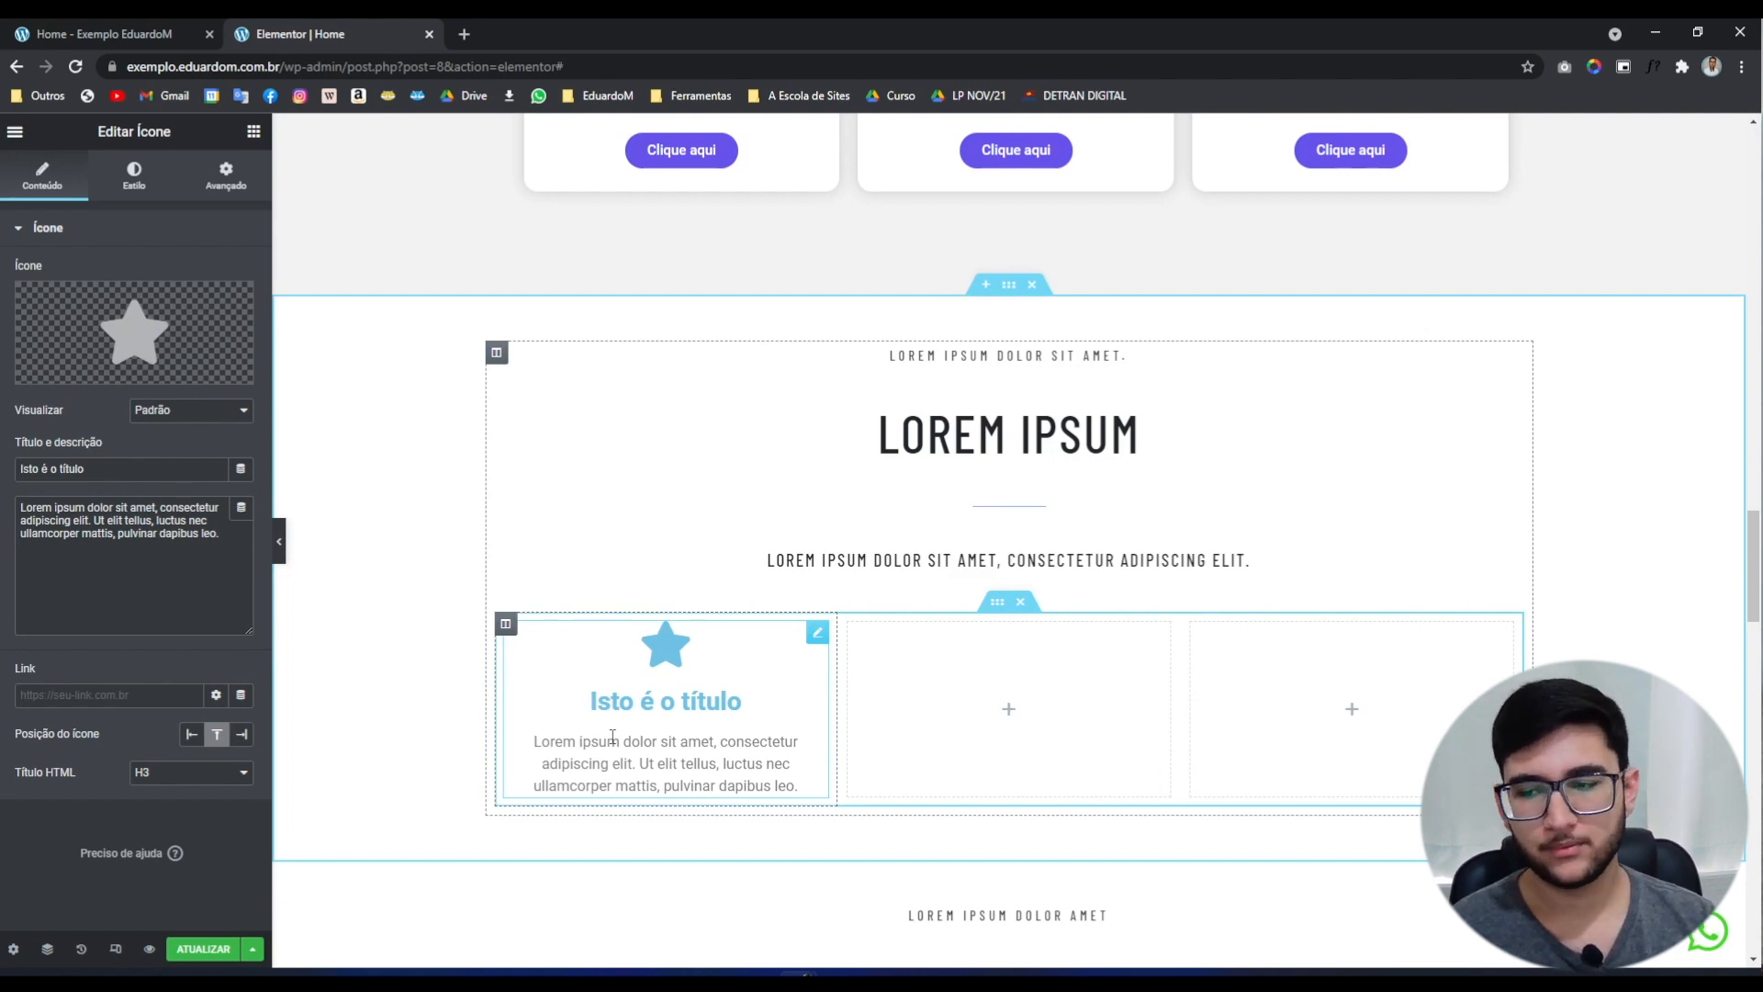
right_click(613, 737)
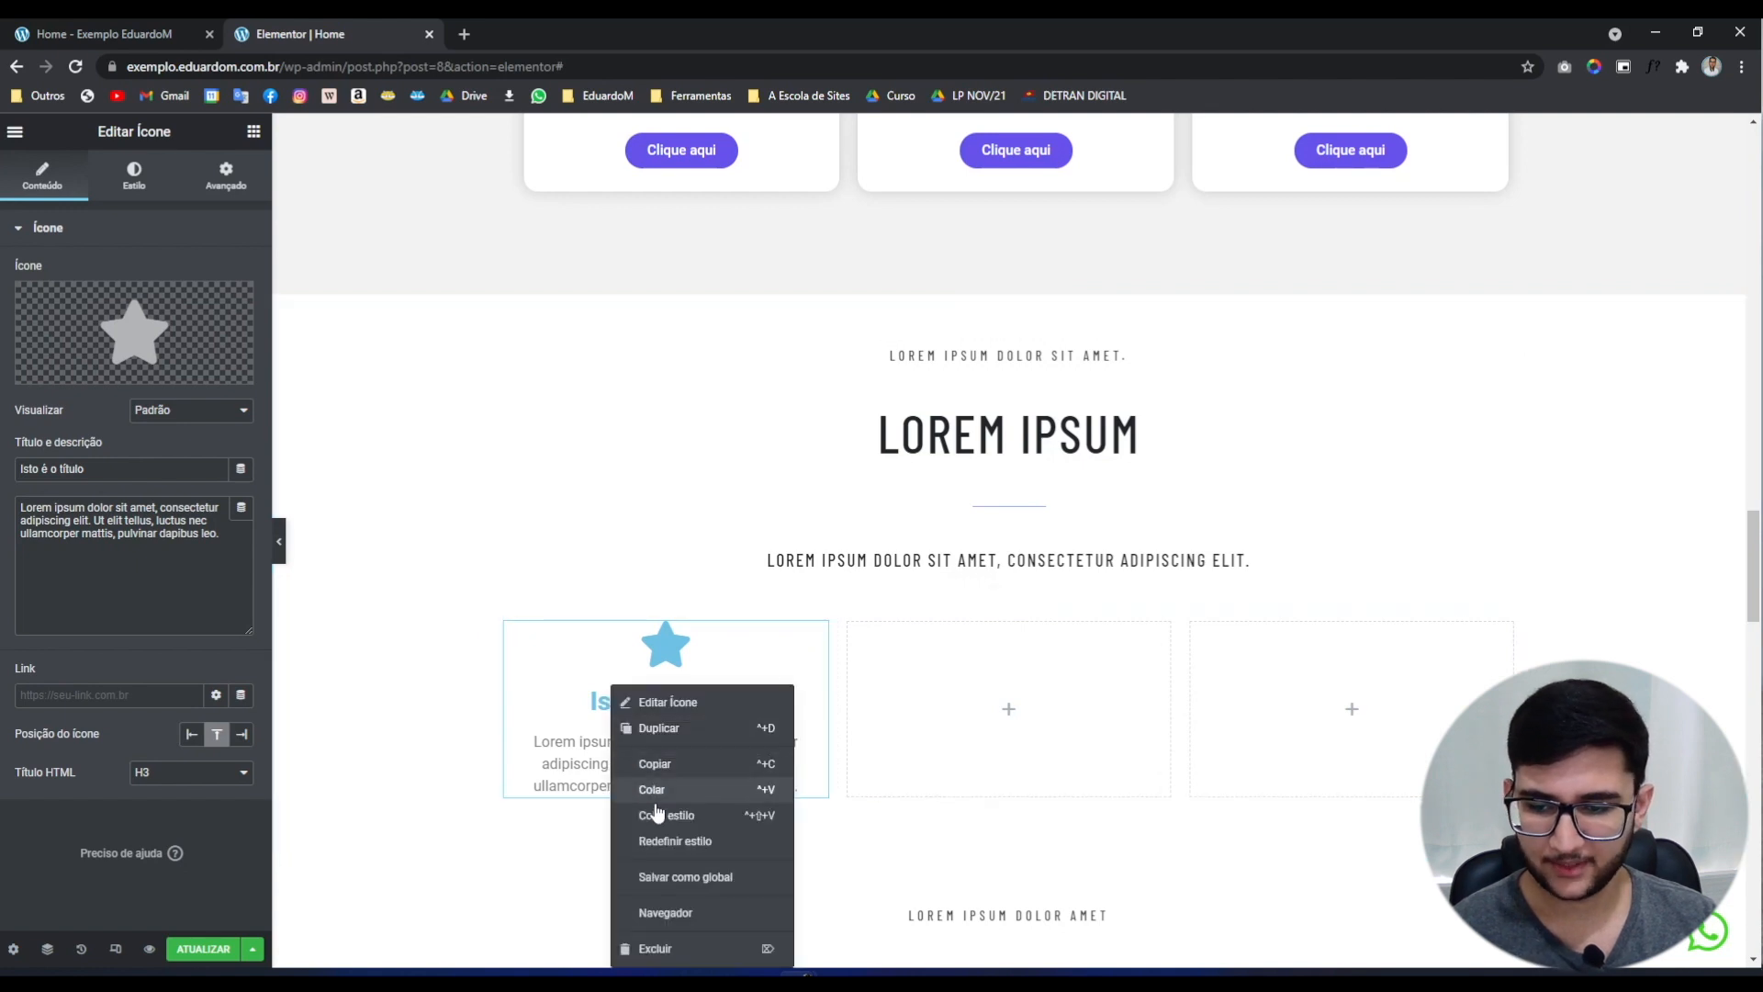
click(663, 951)
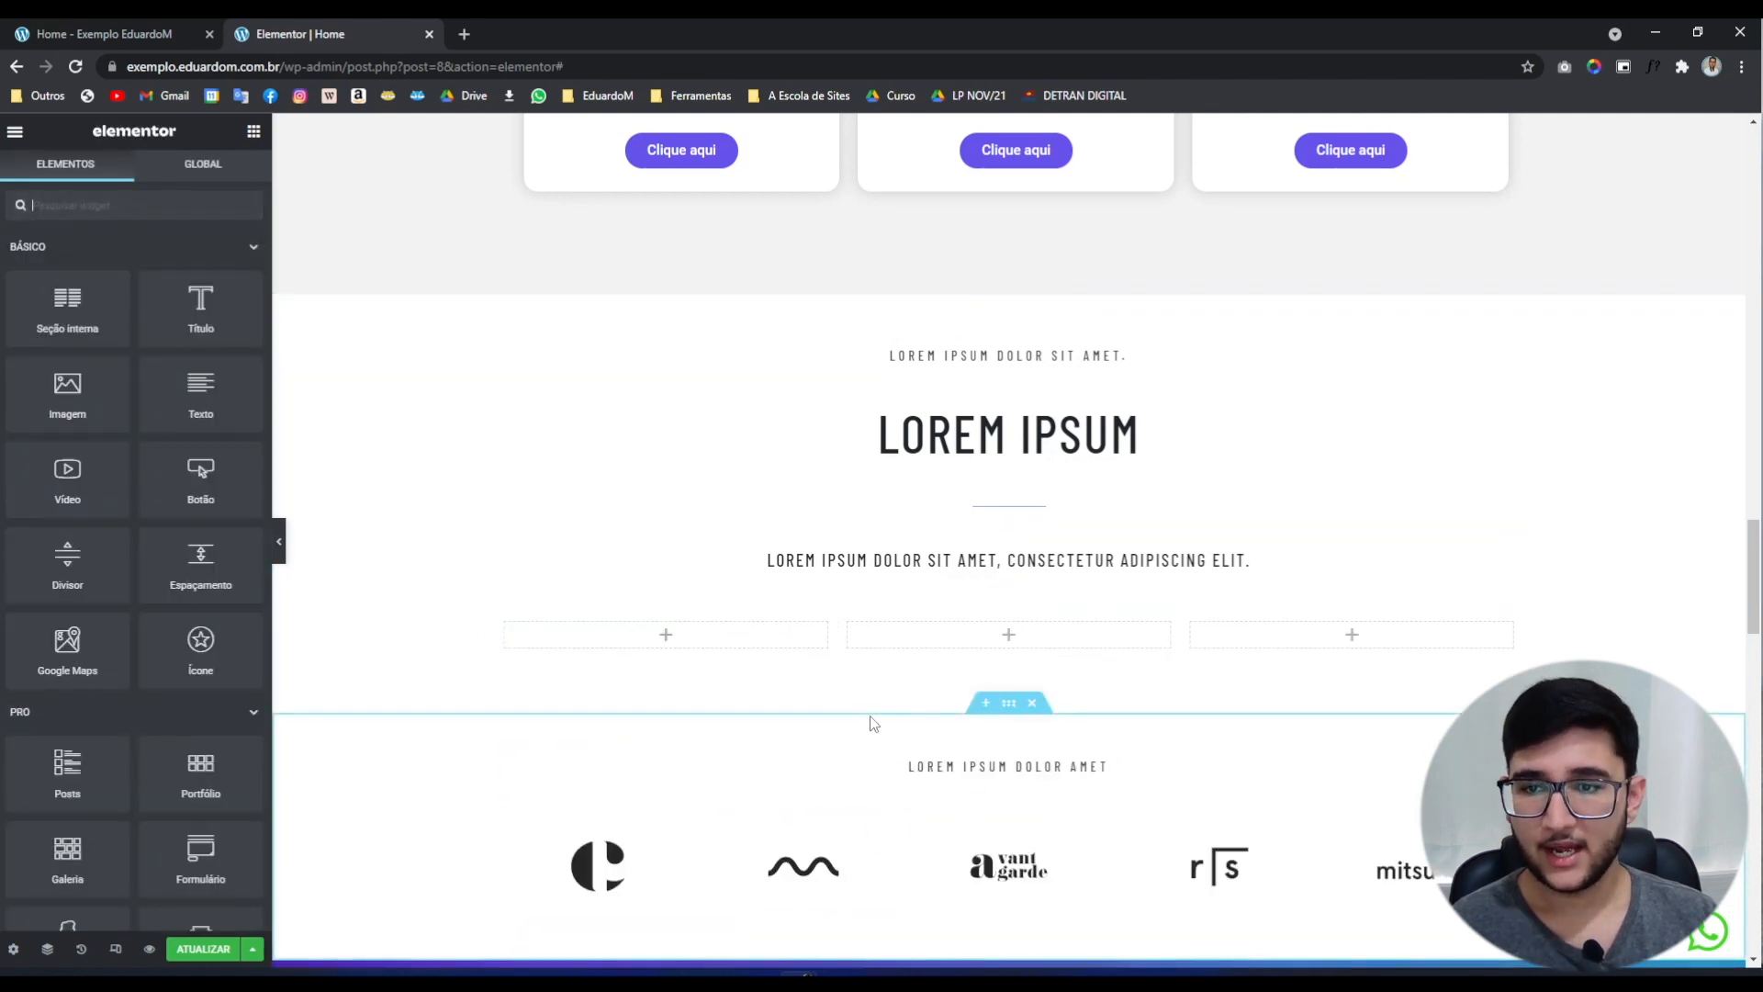
Step: Fill the inner section's first column with an icon, a title, a text and a button widget
scroll(477, 538, up, 4)
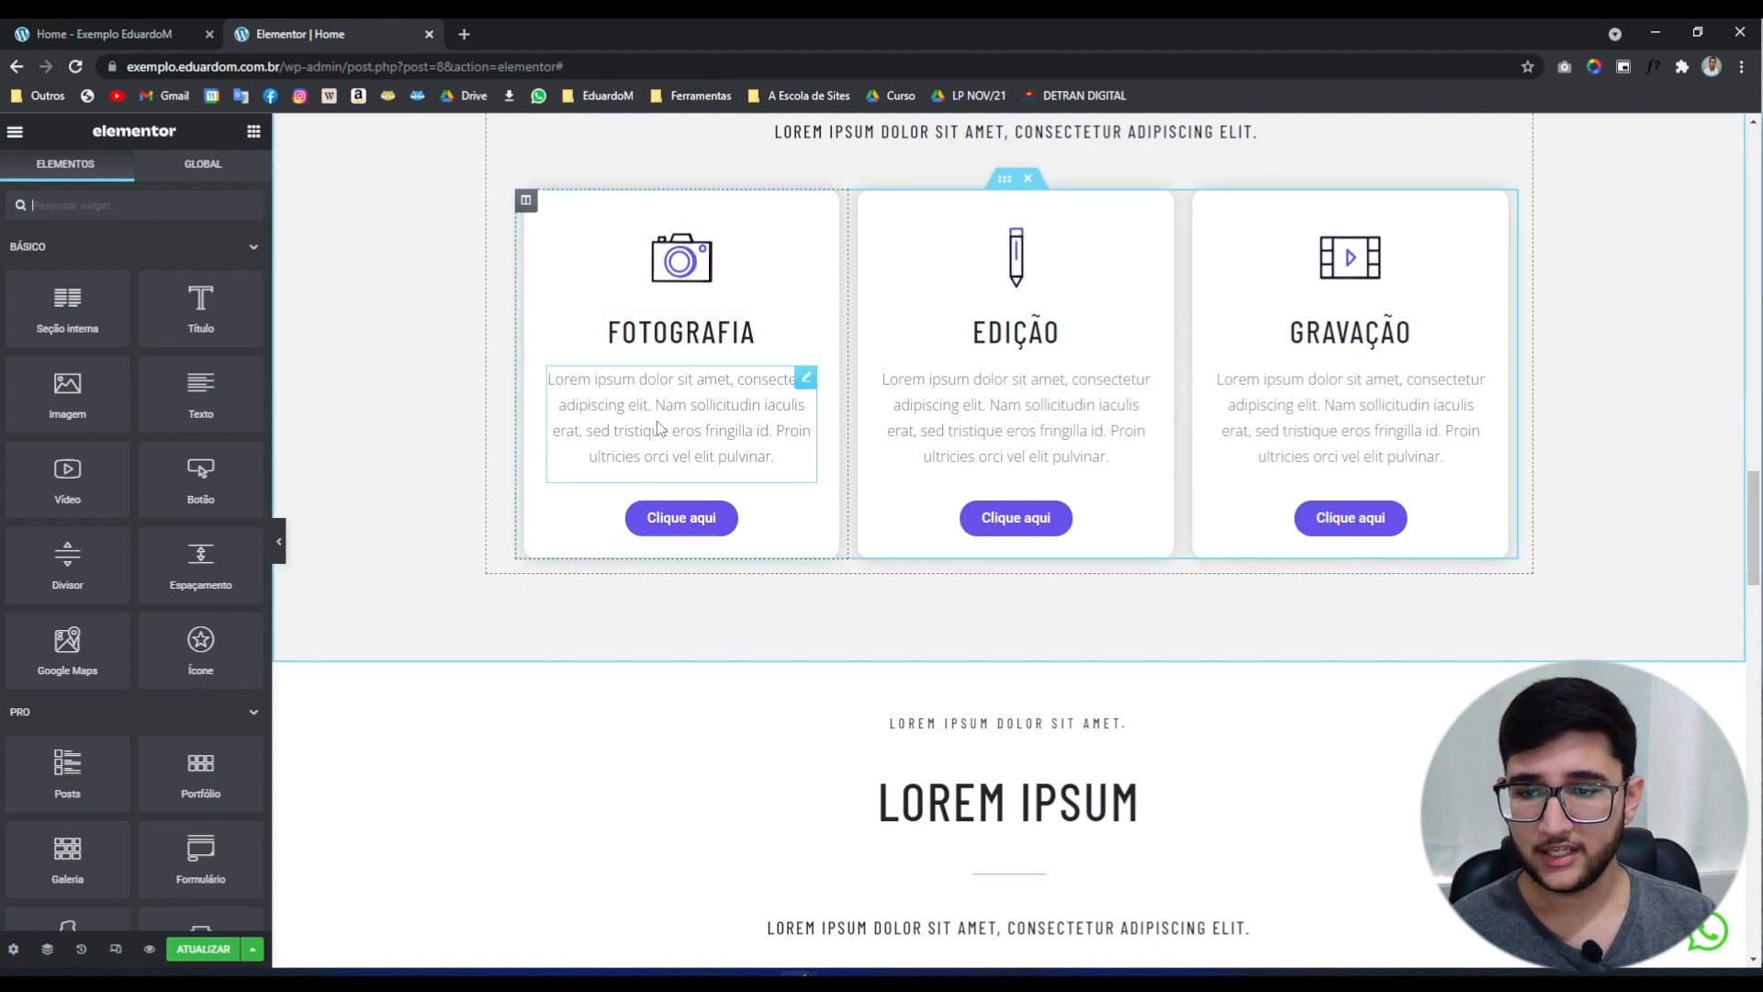
scroll(598, 663, down, 4)
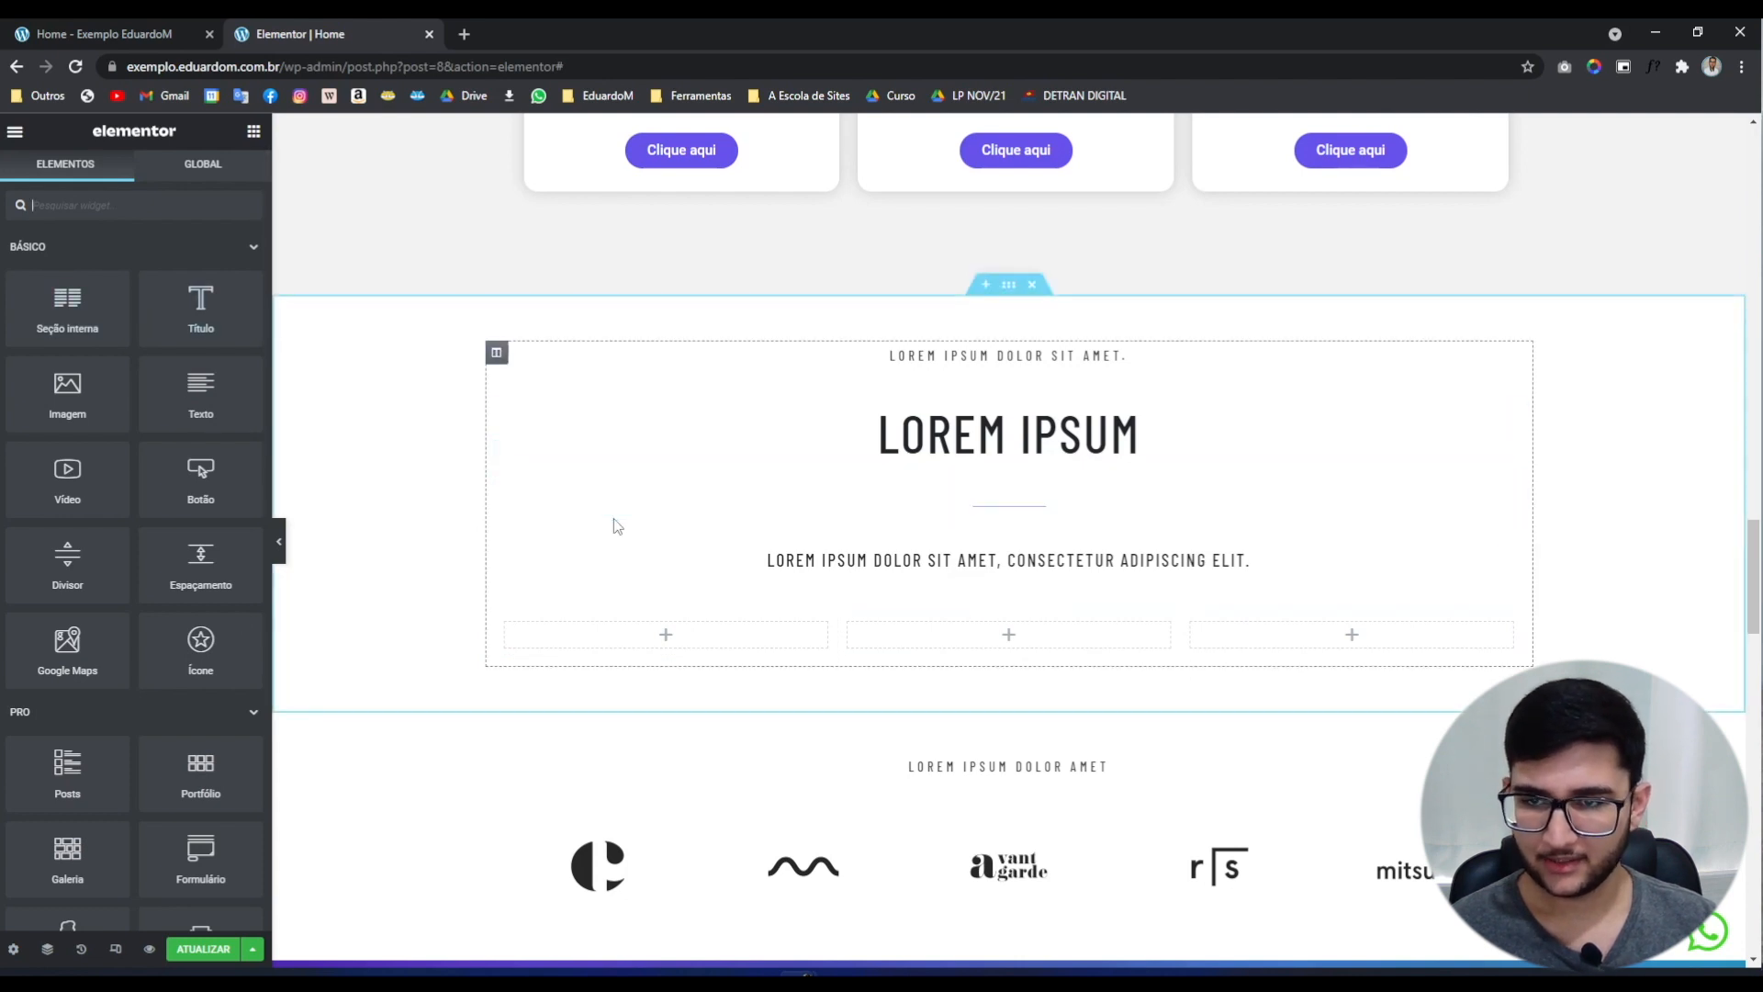
scroll(578, 542, up, 3)
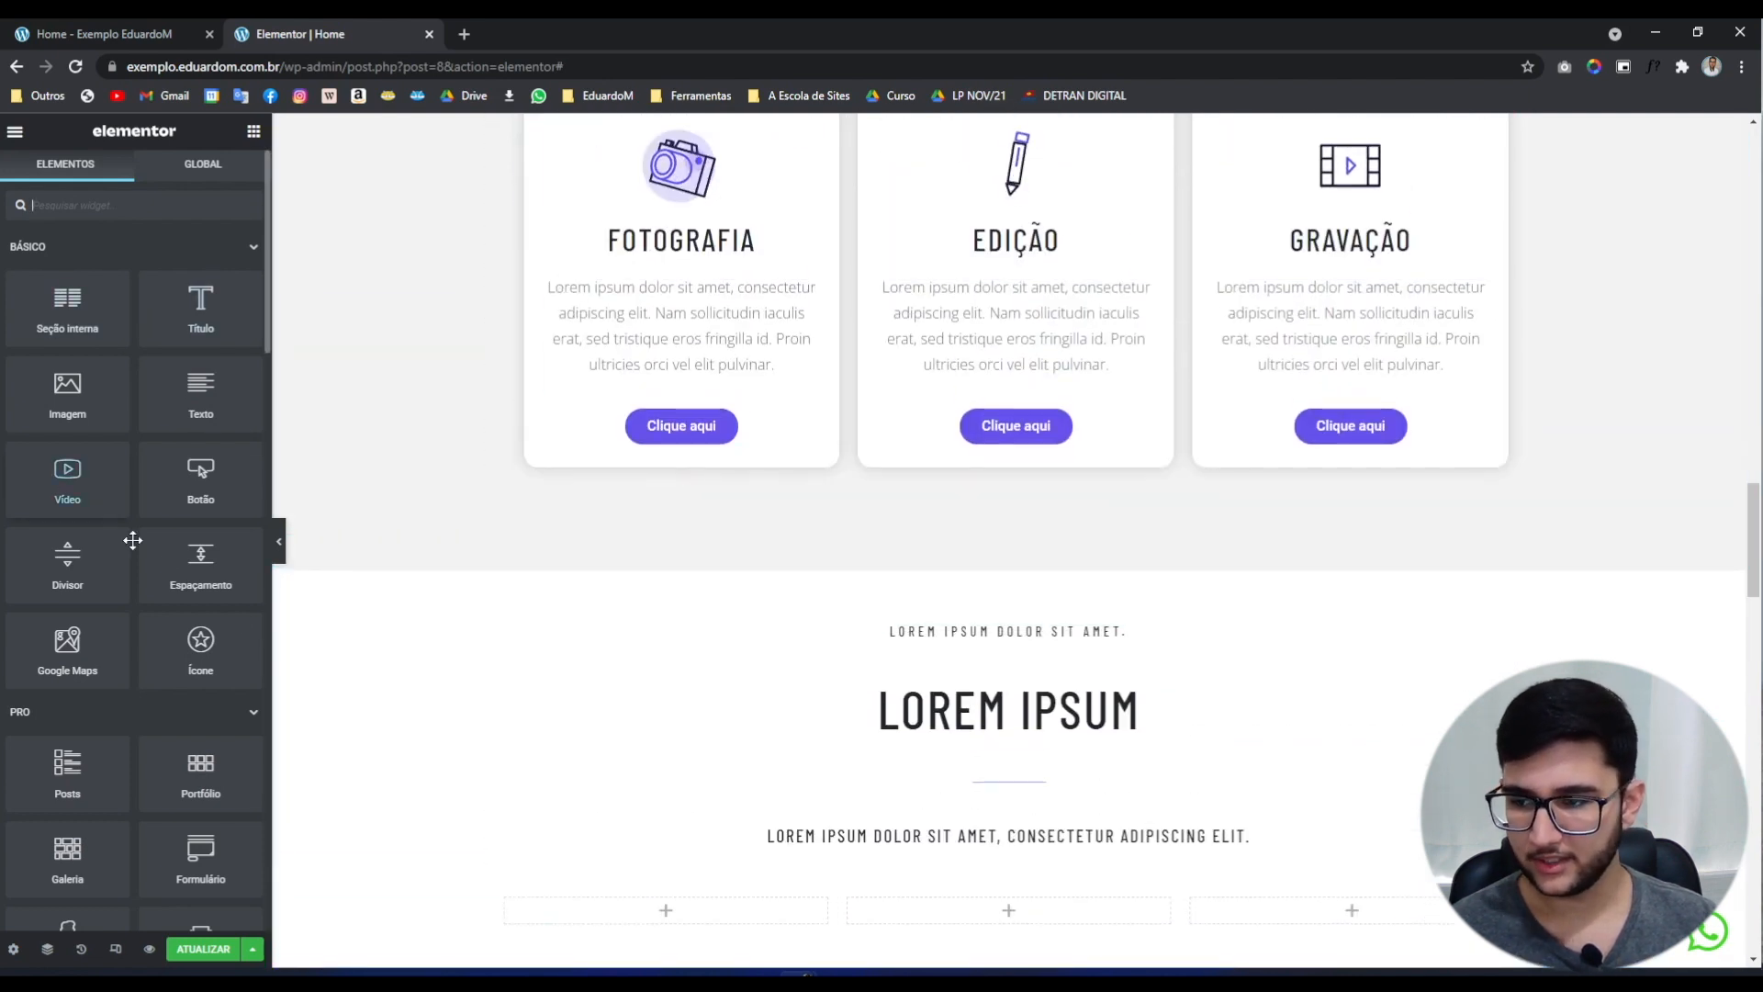
scroll(350, 665, down, 2)
drag(217, 484, 606, 562)
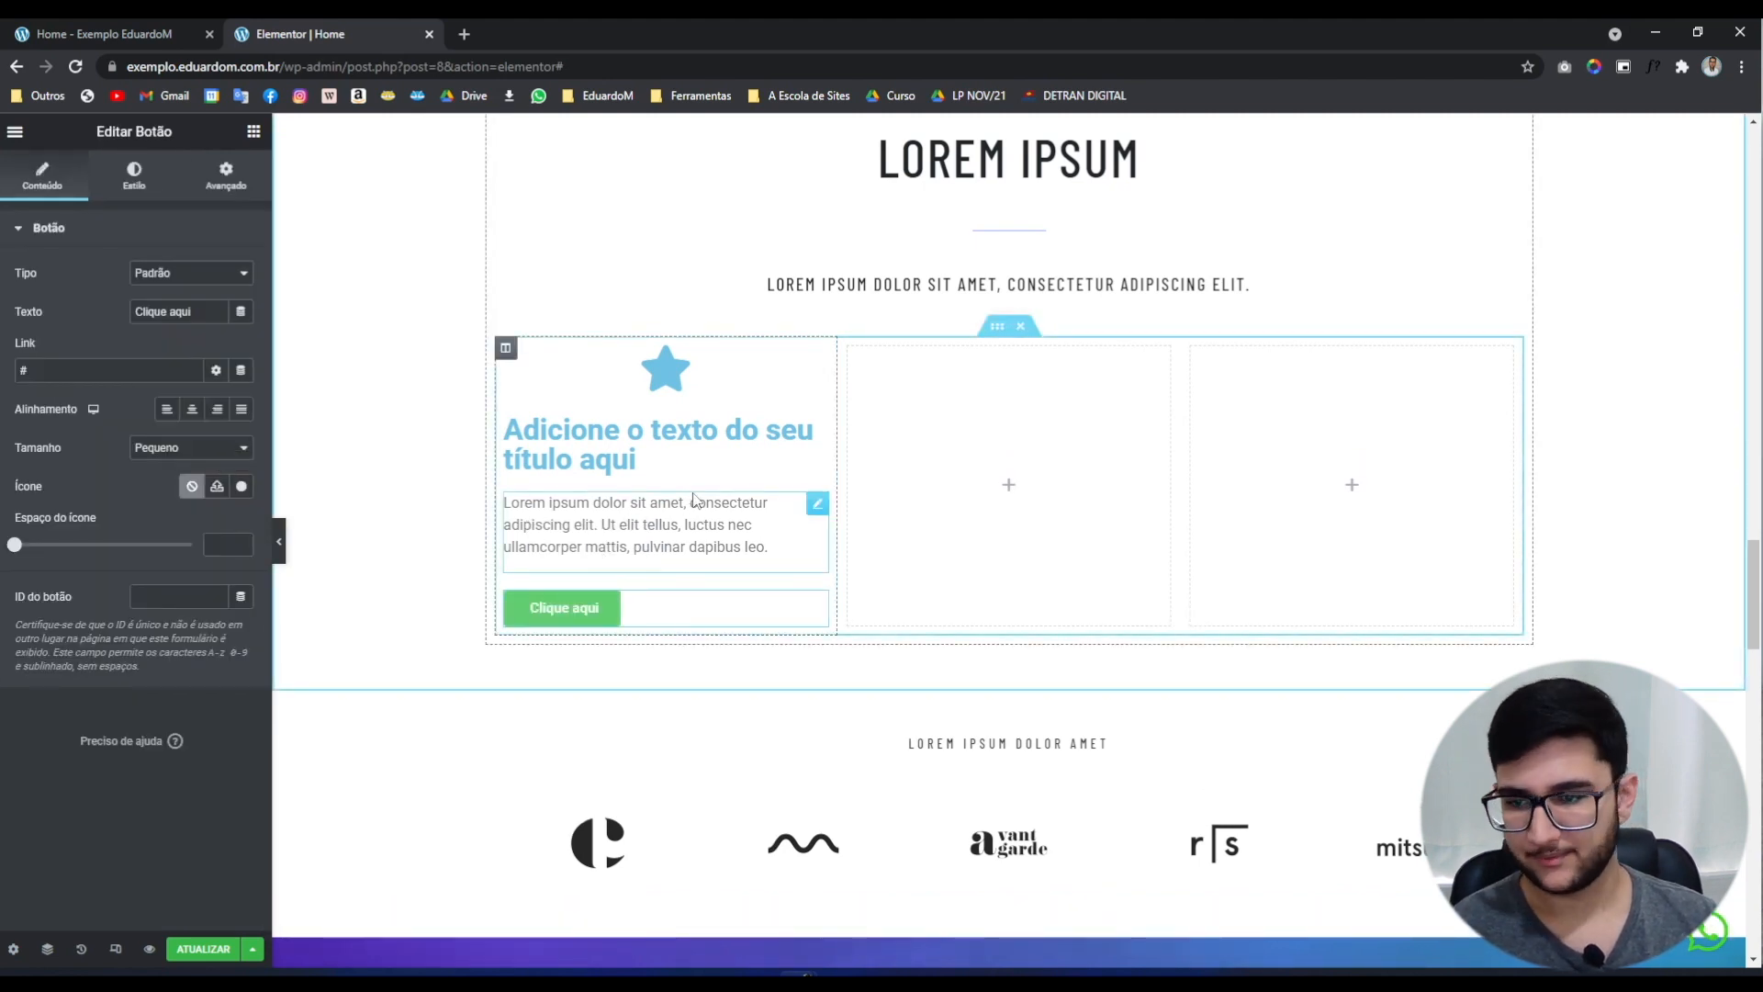
Step: Style the first column's title with a 25 px font size and the black text colour #000000
click(580, 447)
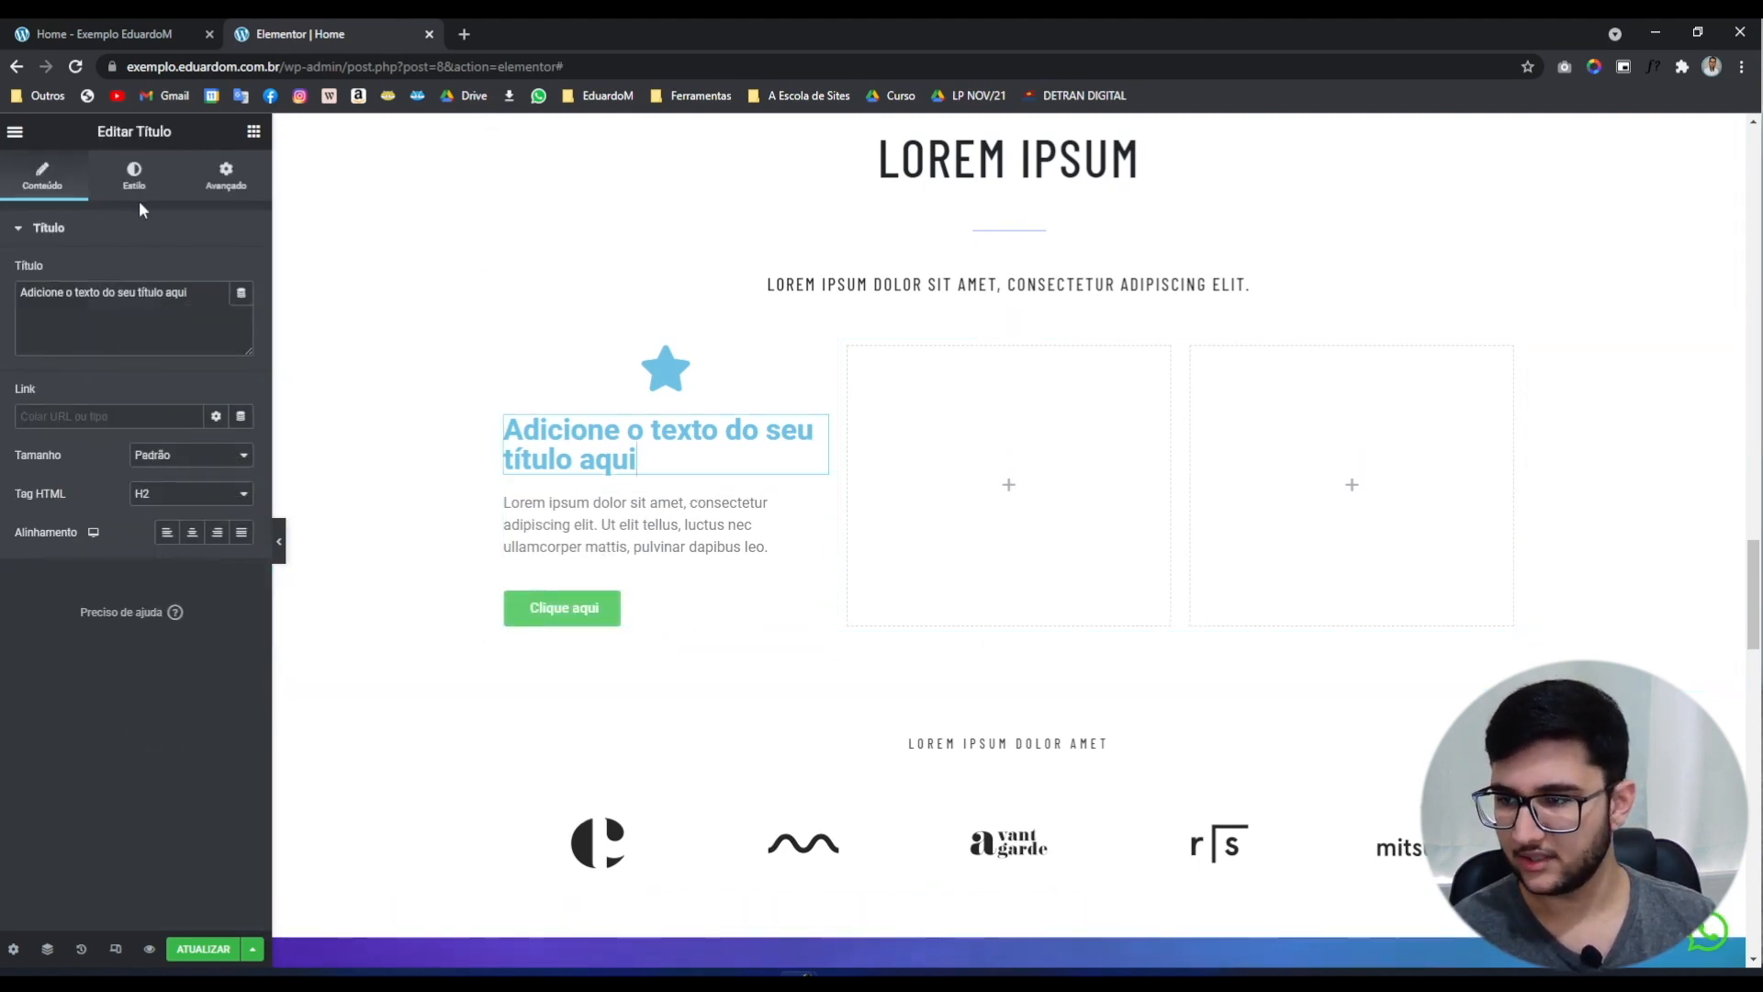
click(134, 176)
click(241, 311)
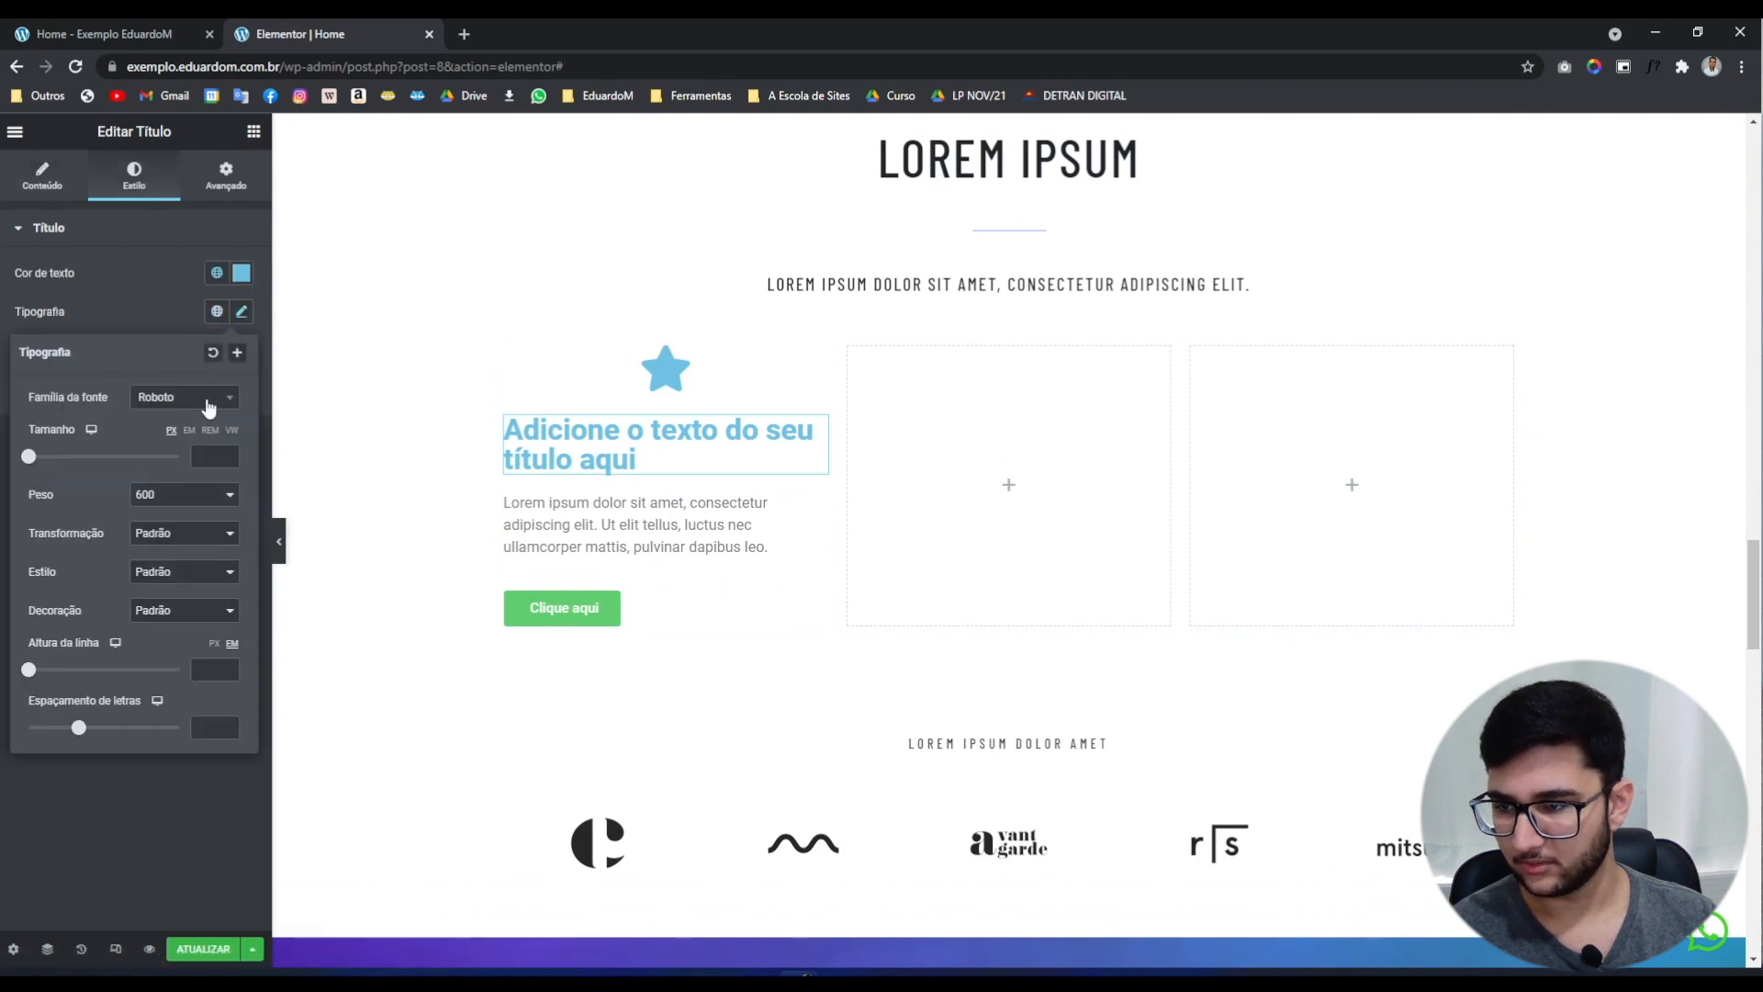
click(209, 455)
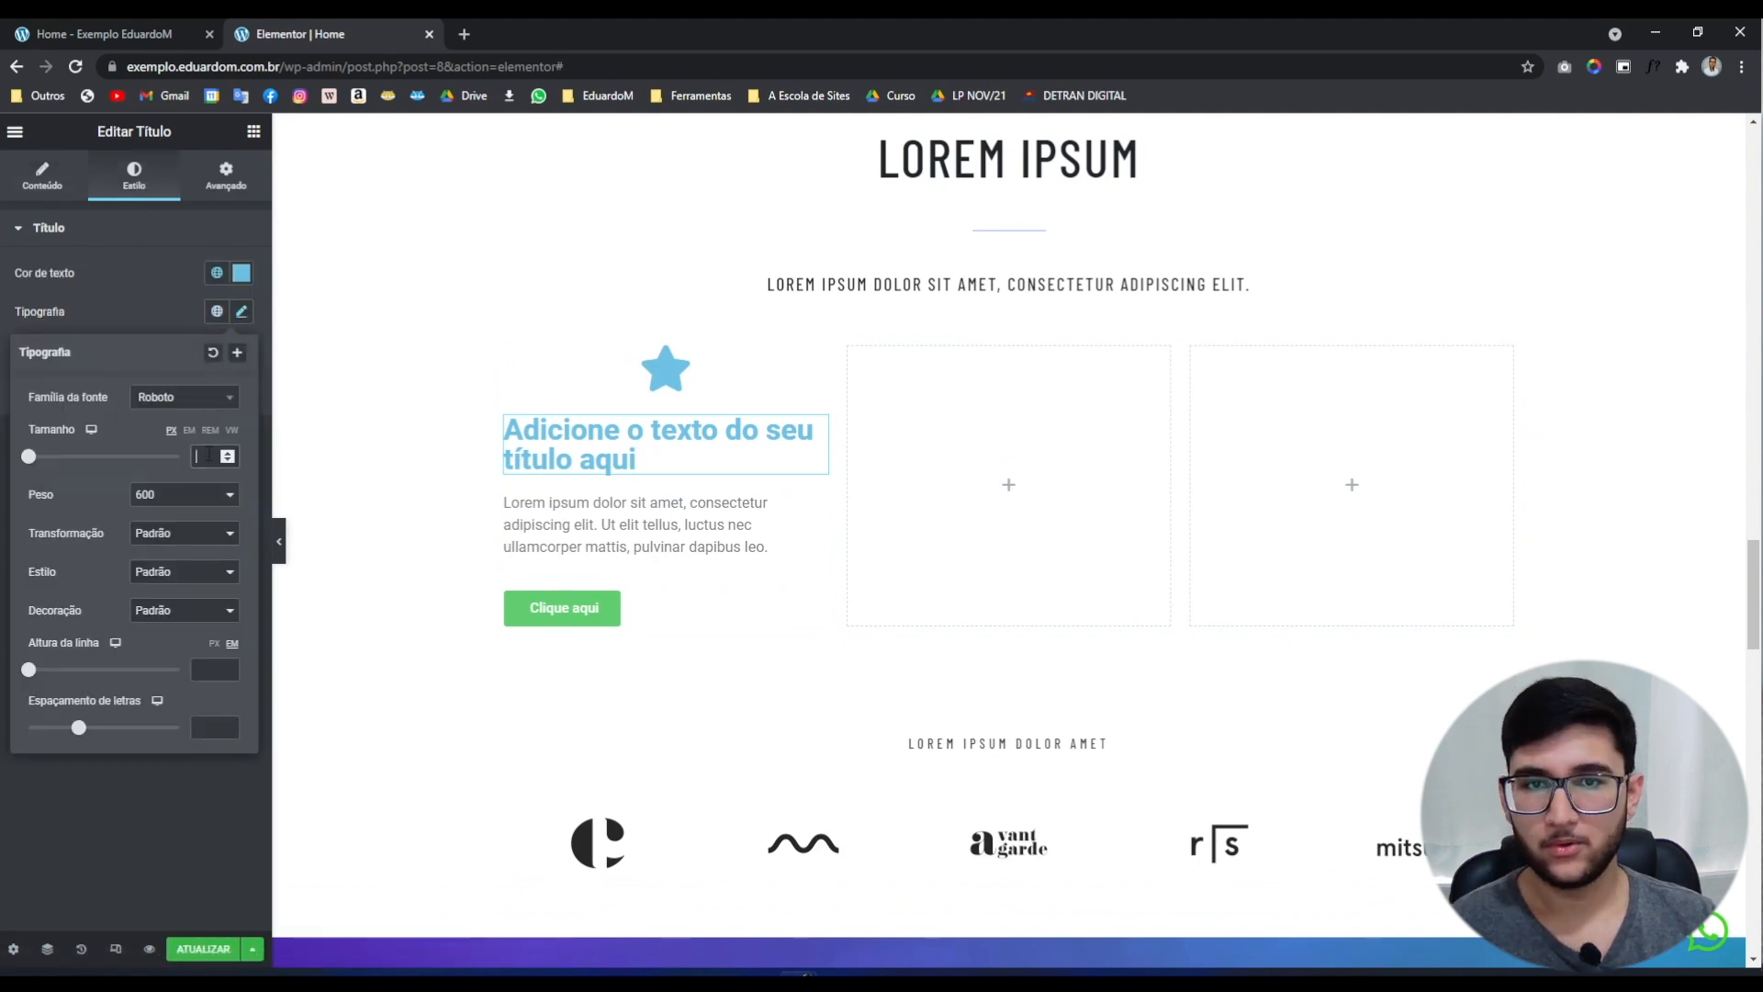
text(25)
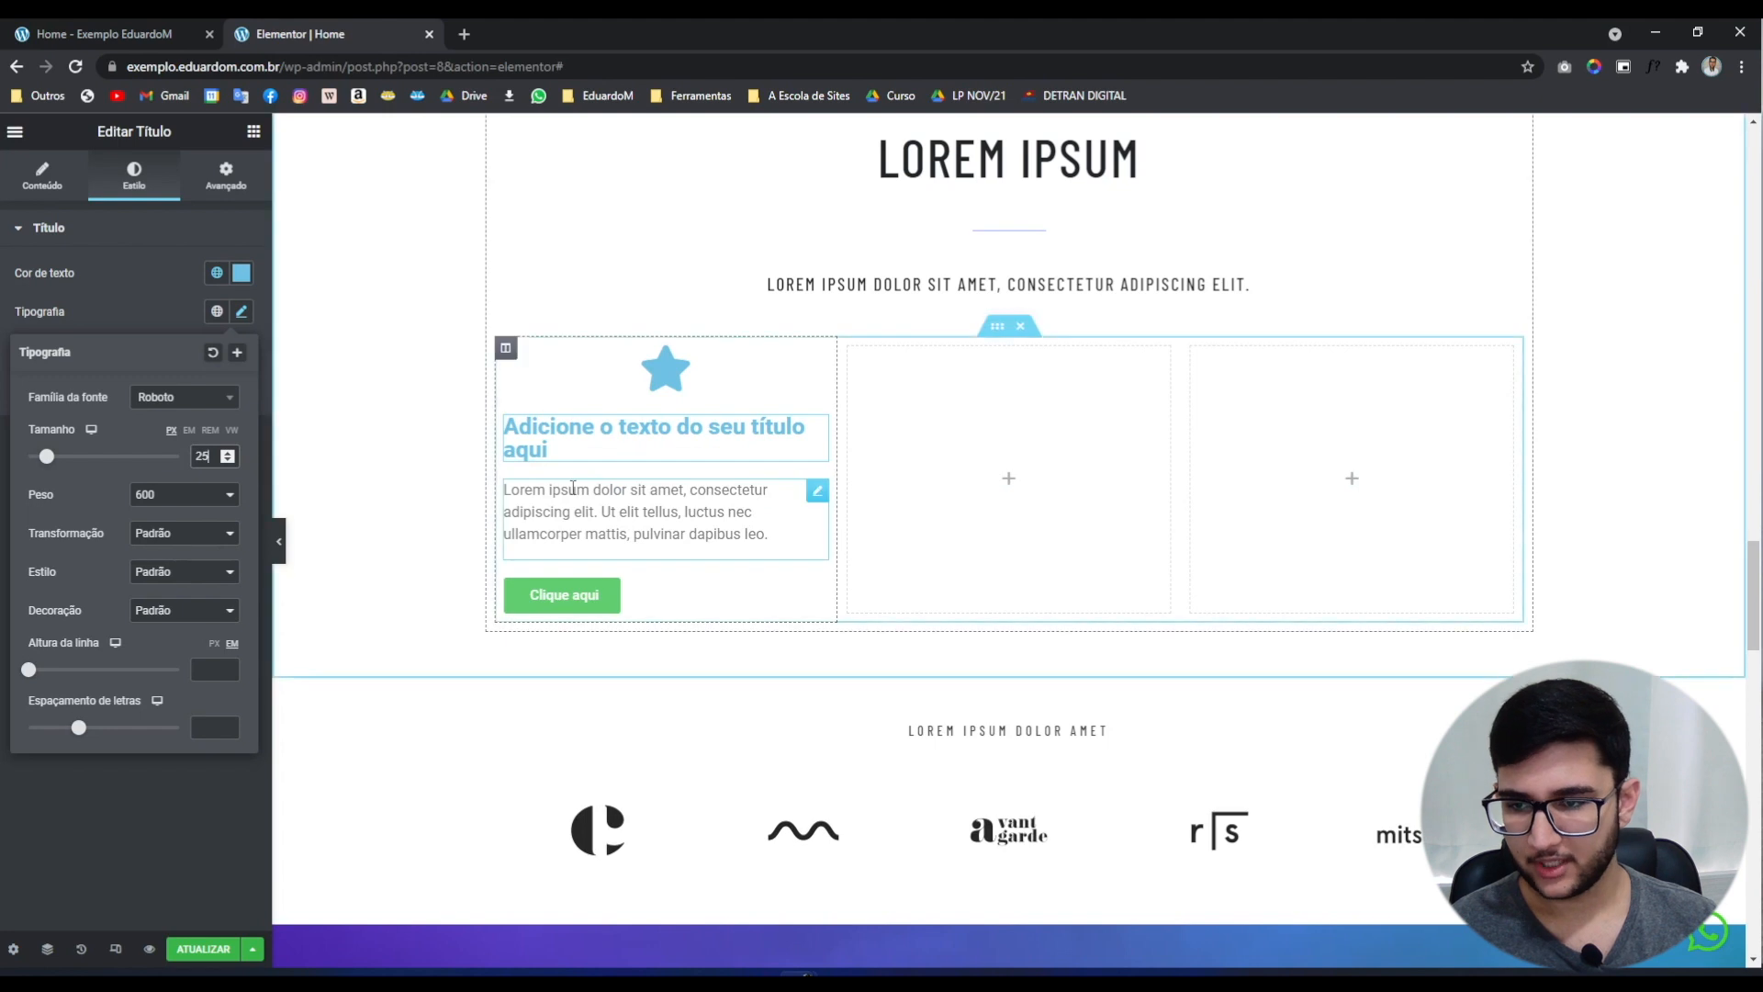
click(231, 273)
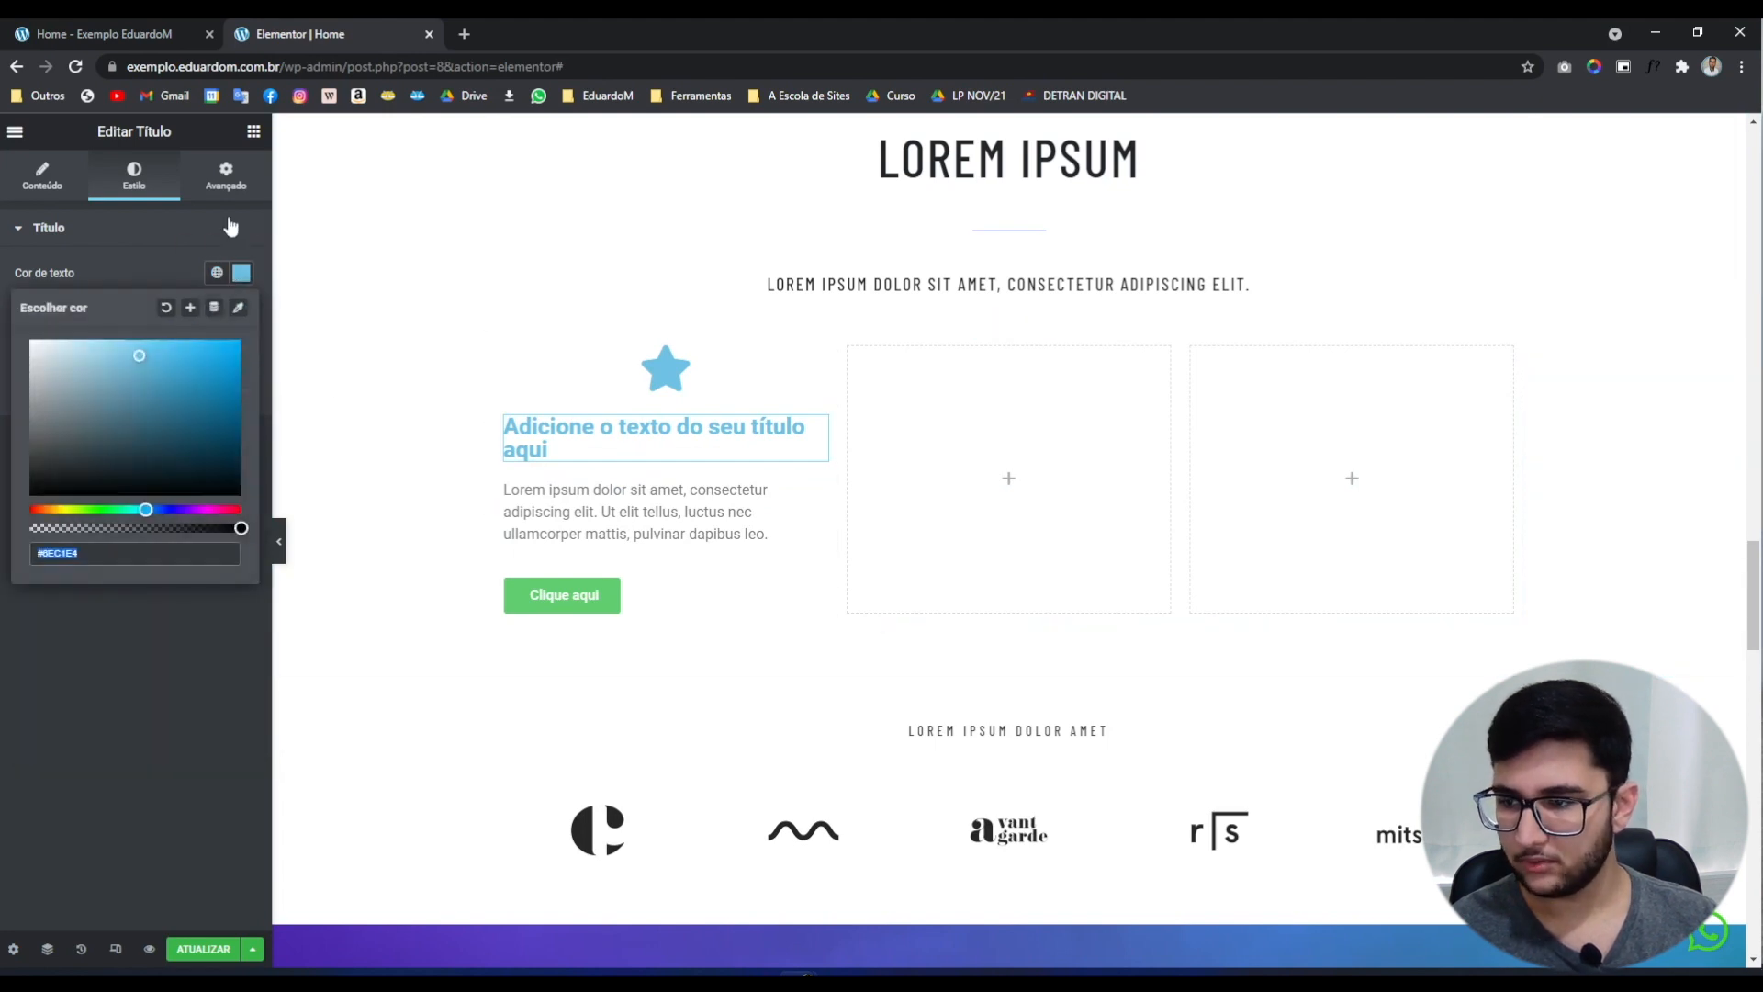
drag(75, 397, 14, 512)
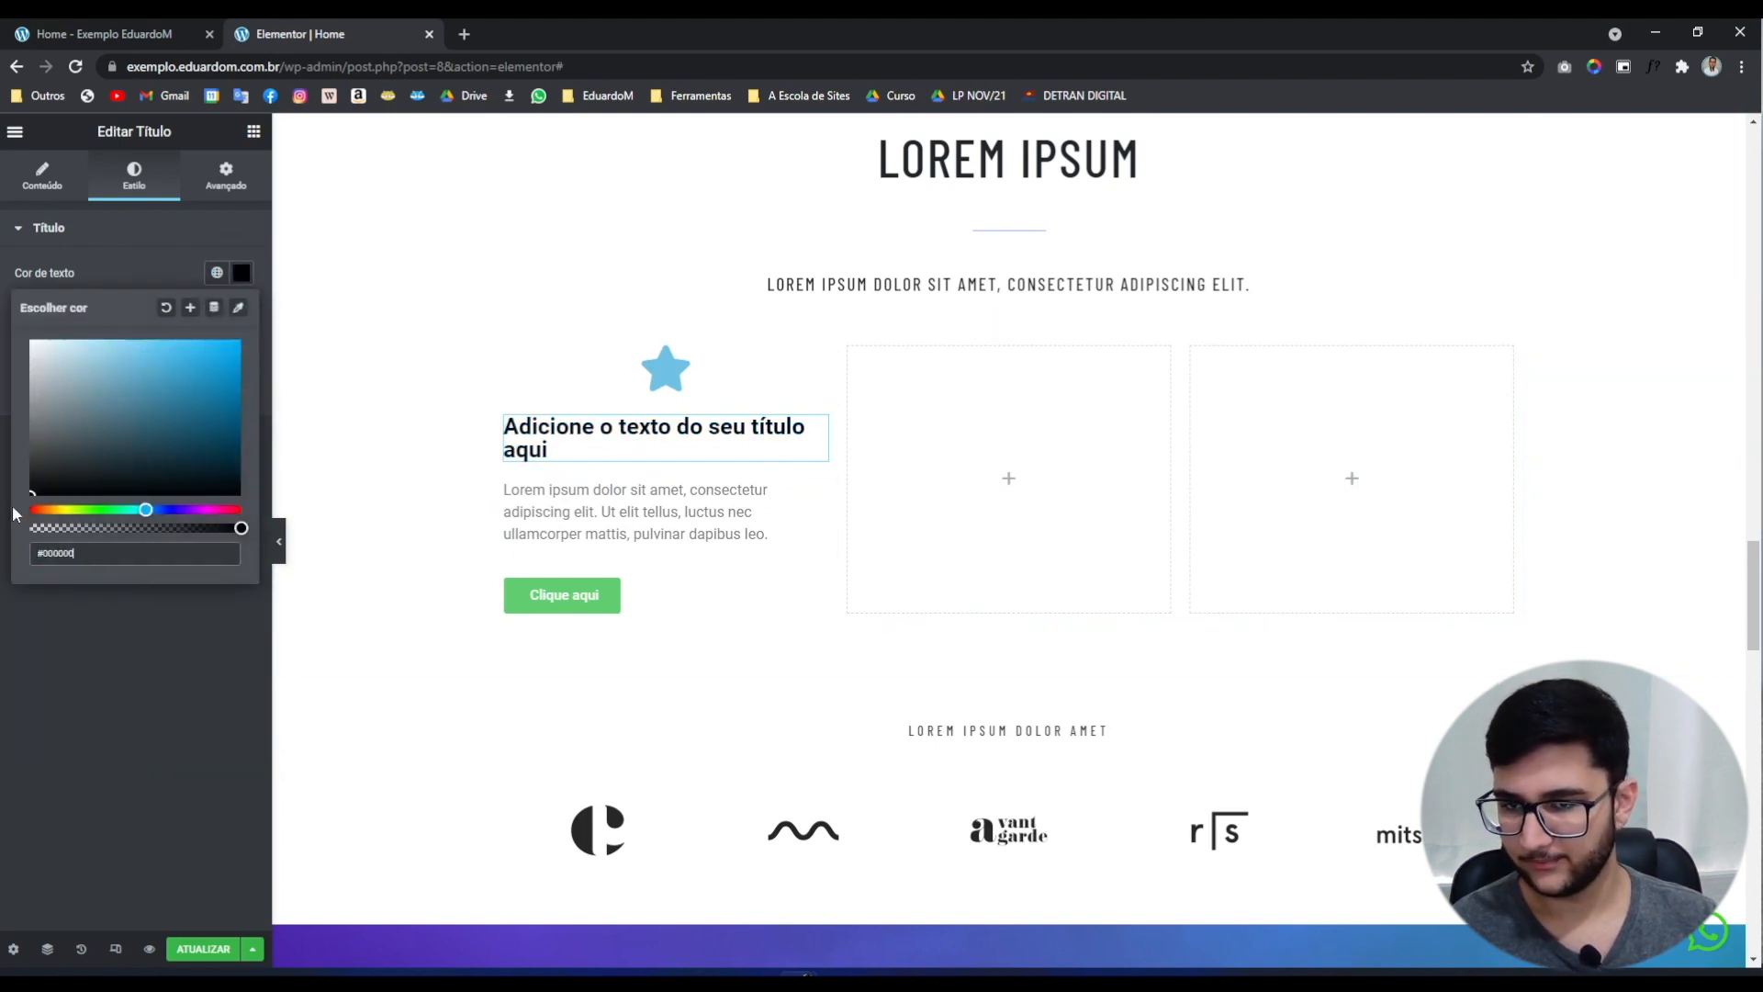
Step: Set the font size of the first column's description text to 14
click(633, 512)
click(242, 350)
click(203, 494)
text(14)
click(228, 490)
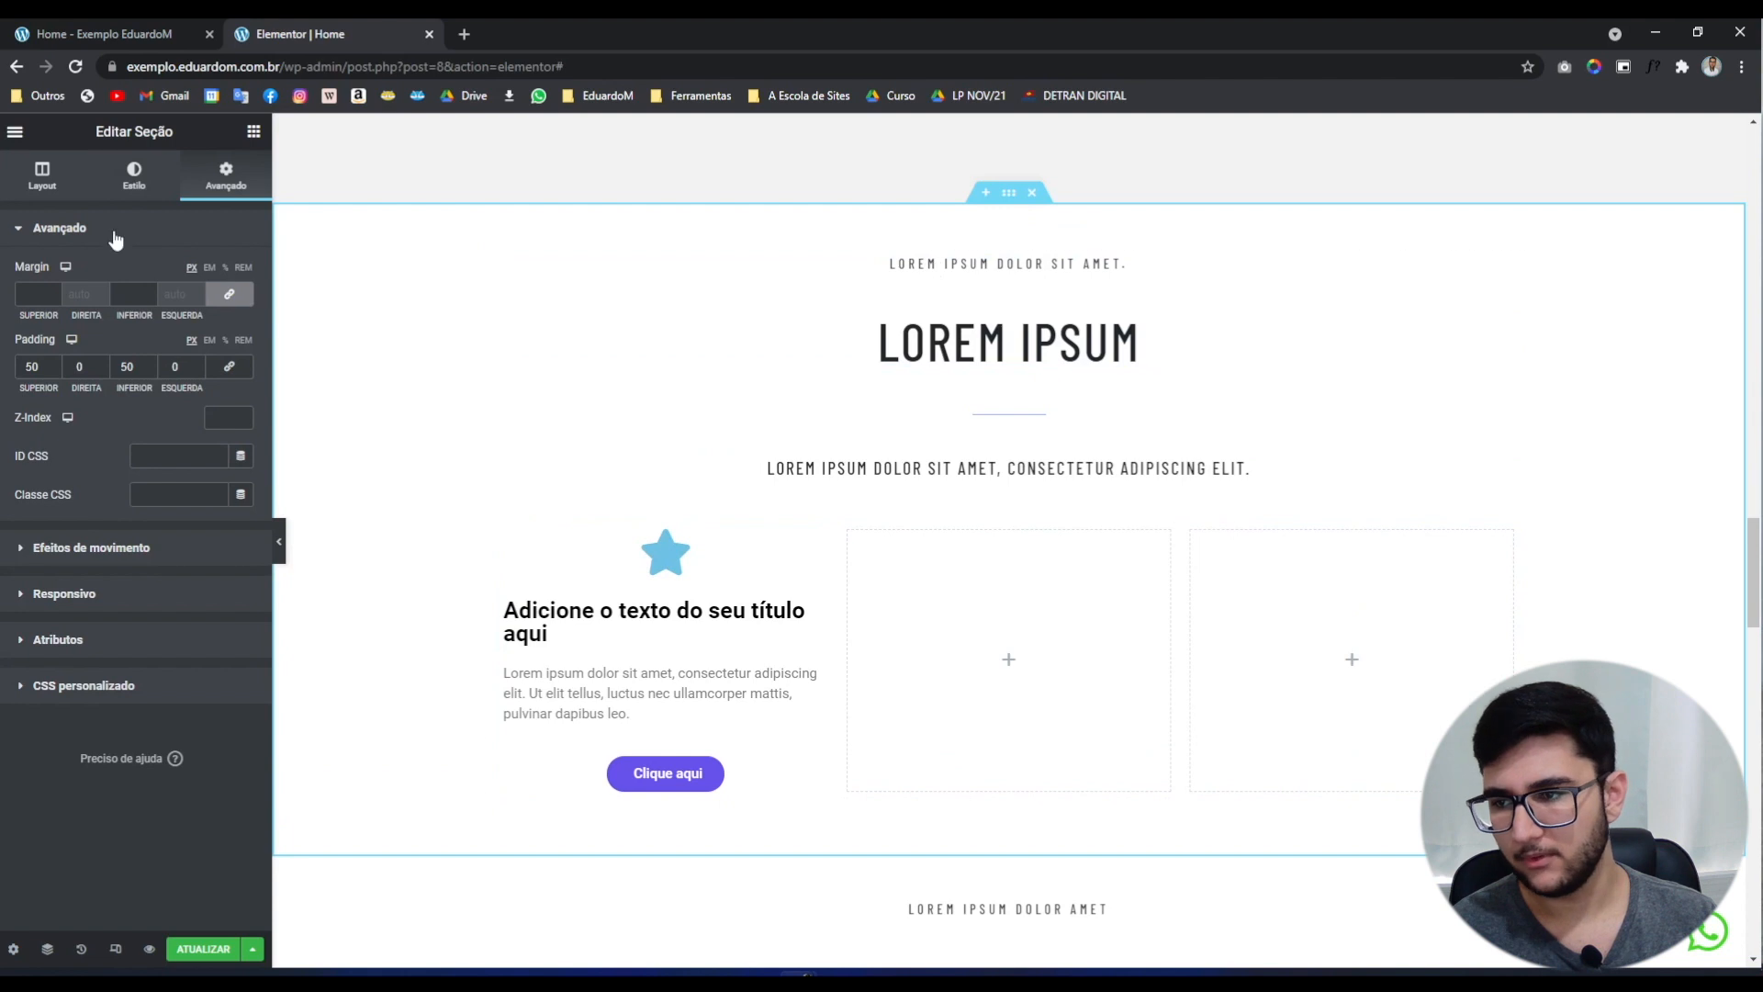
Step: Give the new section a classic background in the light grey #F3F3F3
click(127, 188)
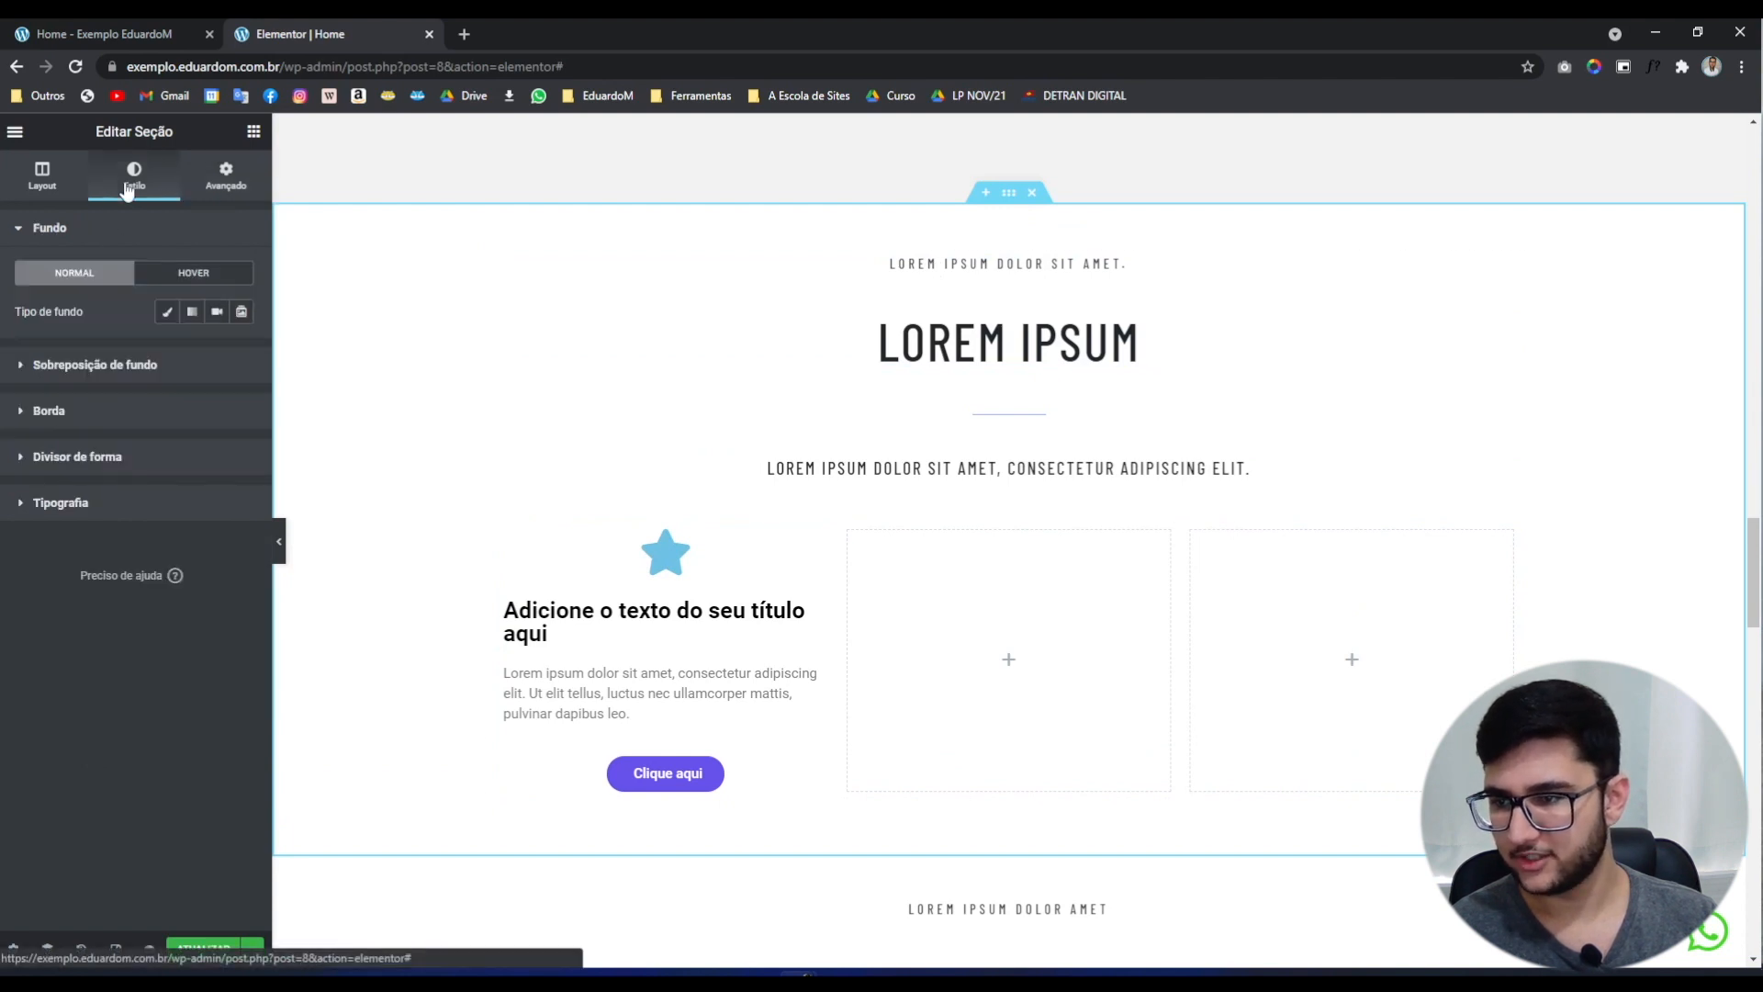
click(168, 315)
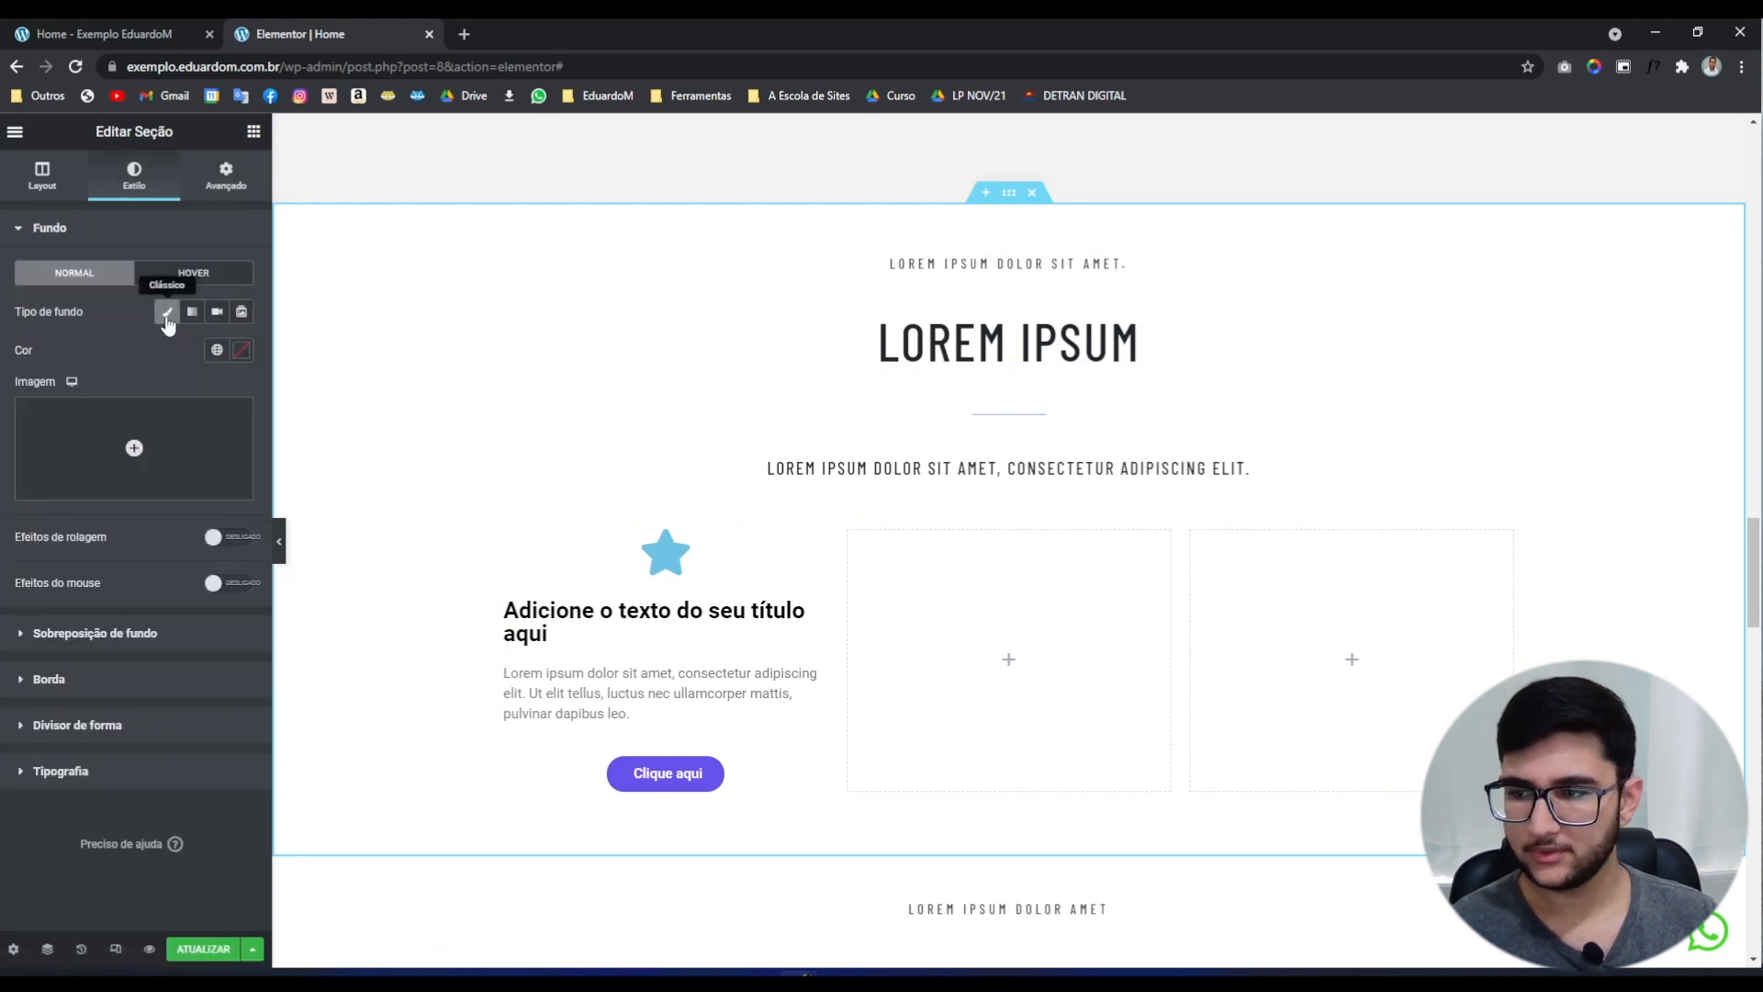
click(240, 358)
key(ctrl+a)
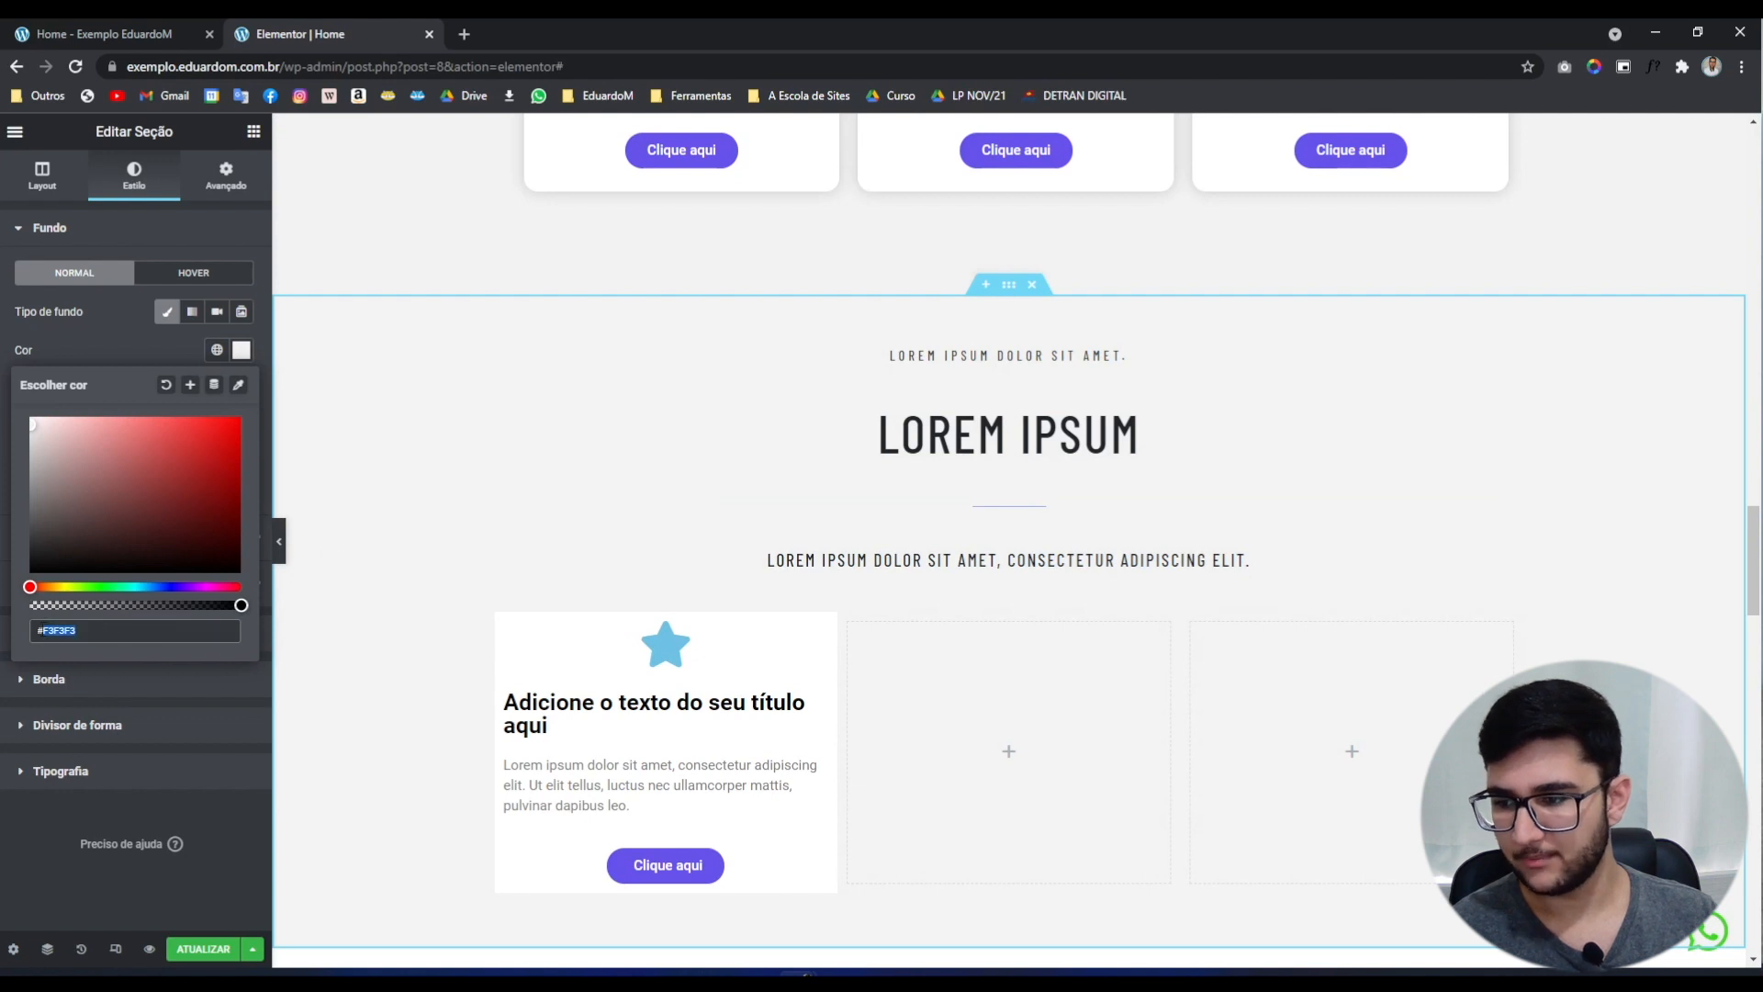
Step: Set the new section's background colour to #f2f2f2
text(#f2f2f2)
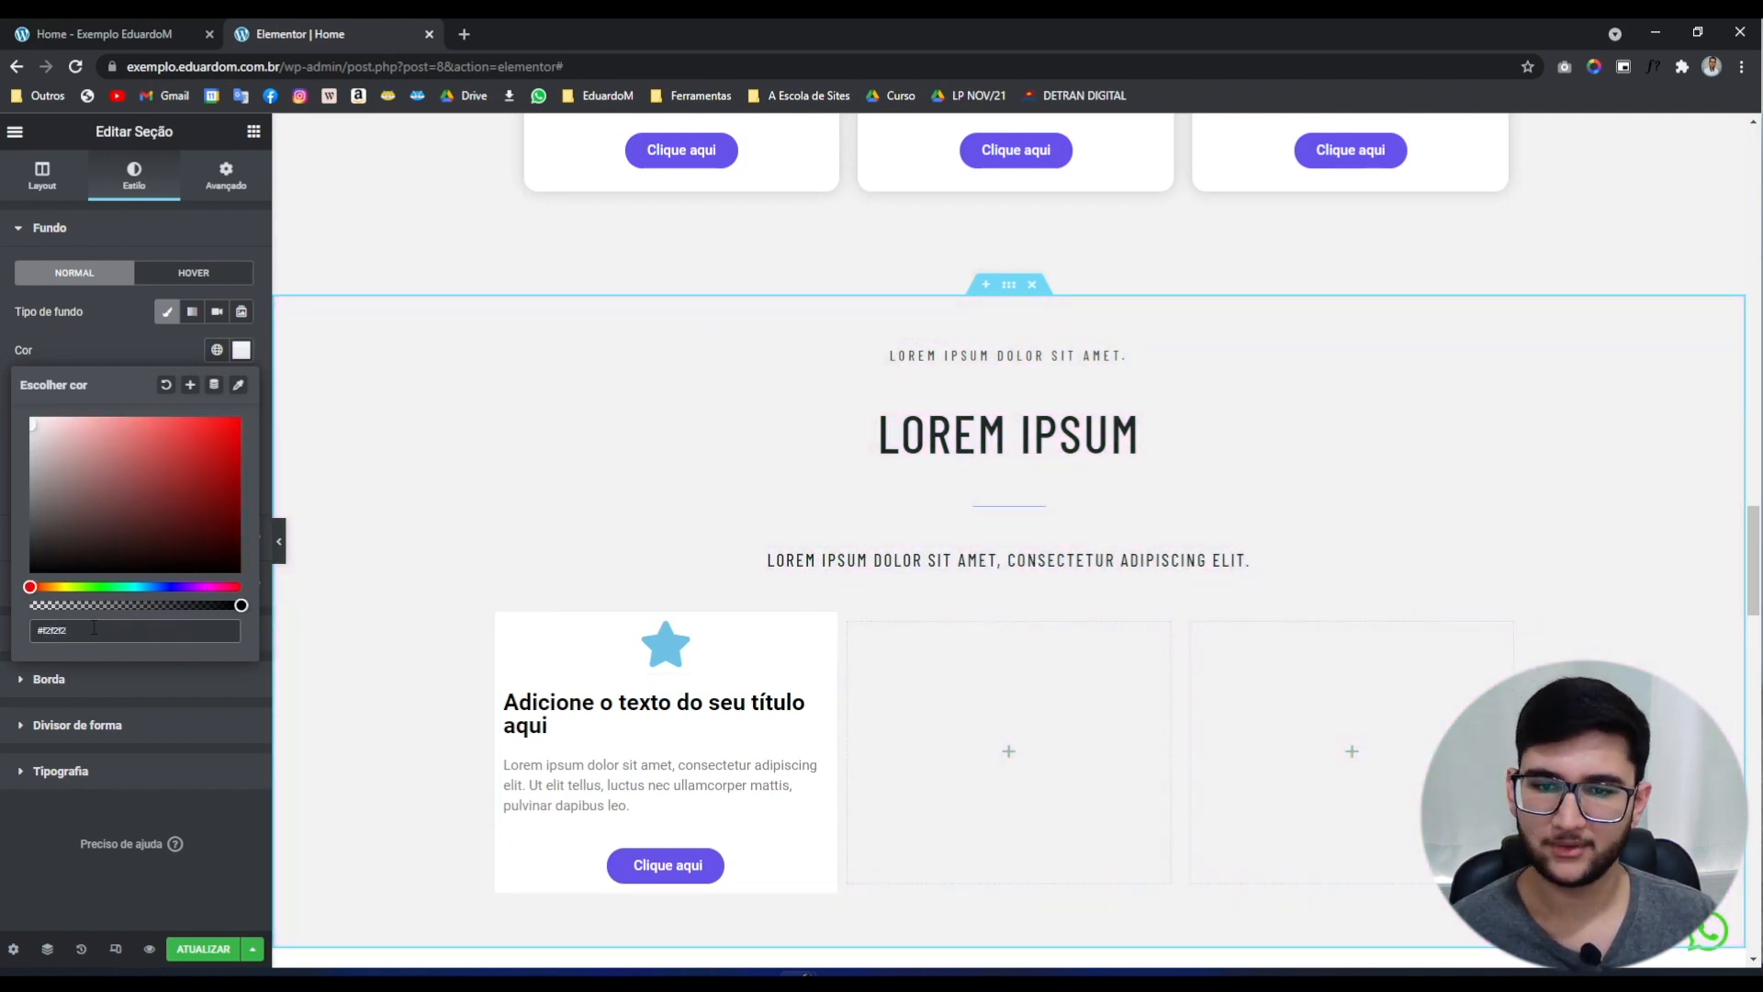
Step: Round the inner section's first column corners to 25 px and add a box shadow with a blur of 10
scroll(505, 597, down, 1)
click(505, 531)
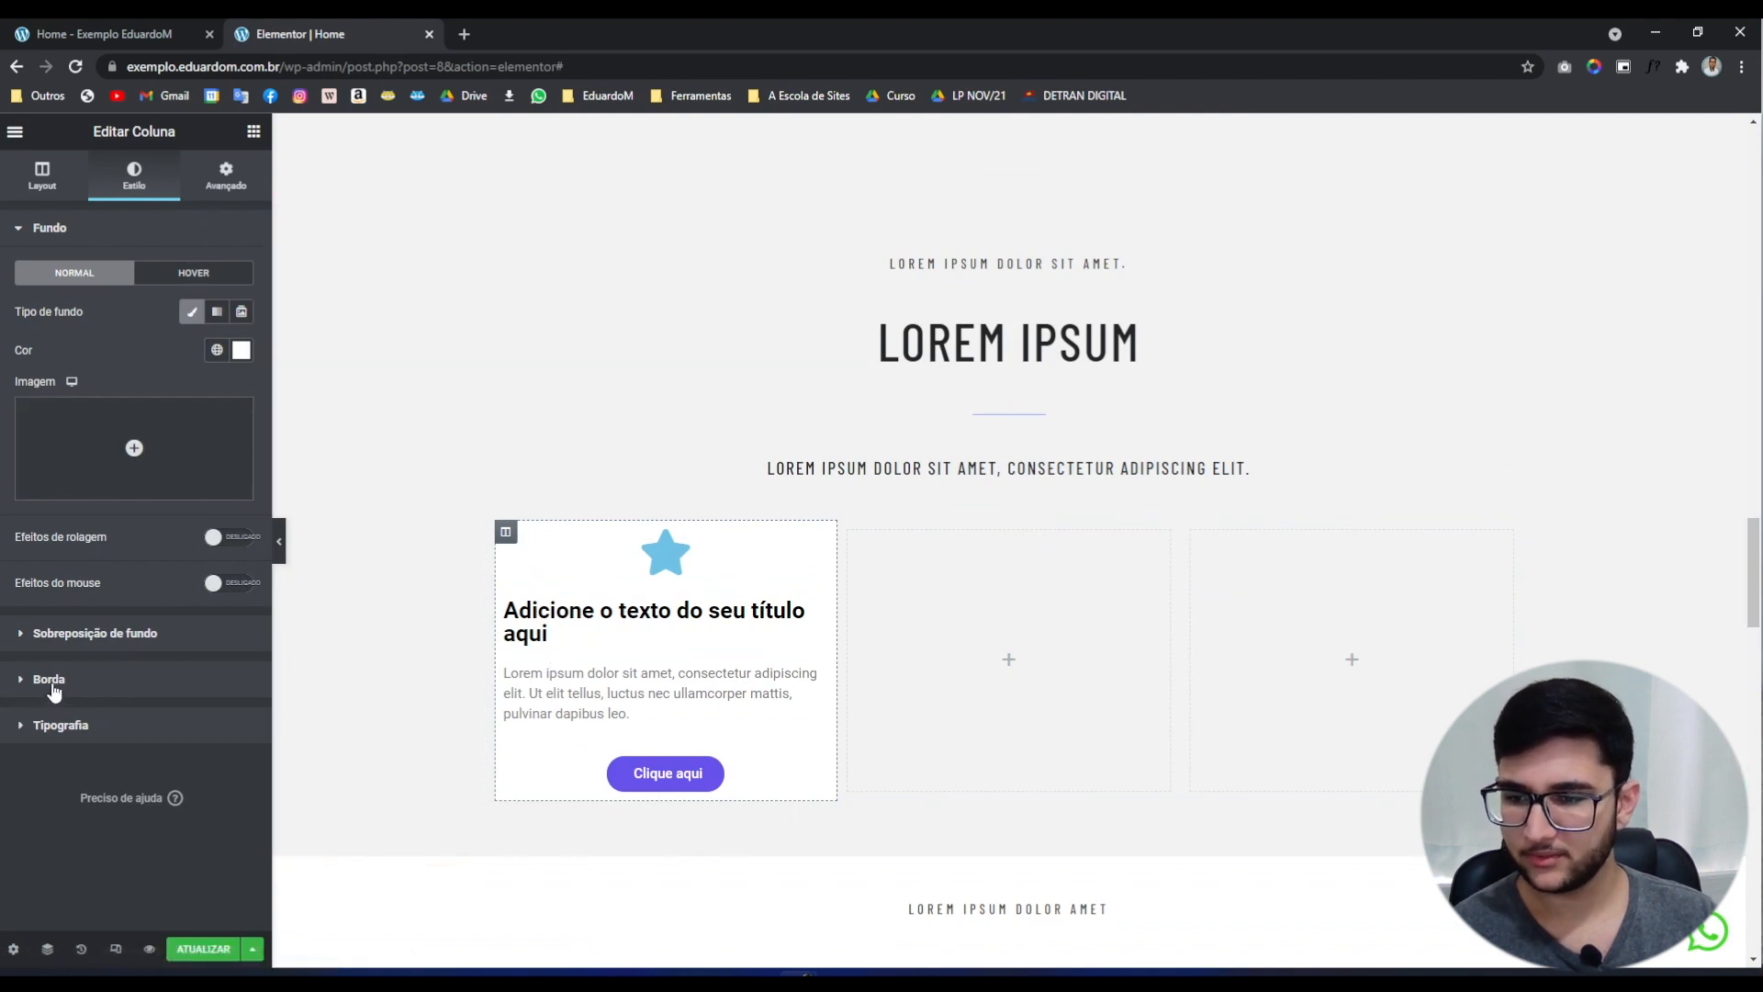
click(53, 691)
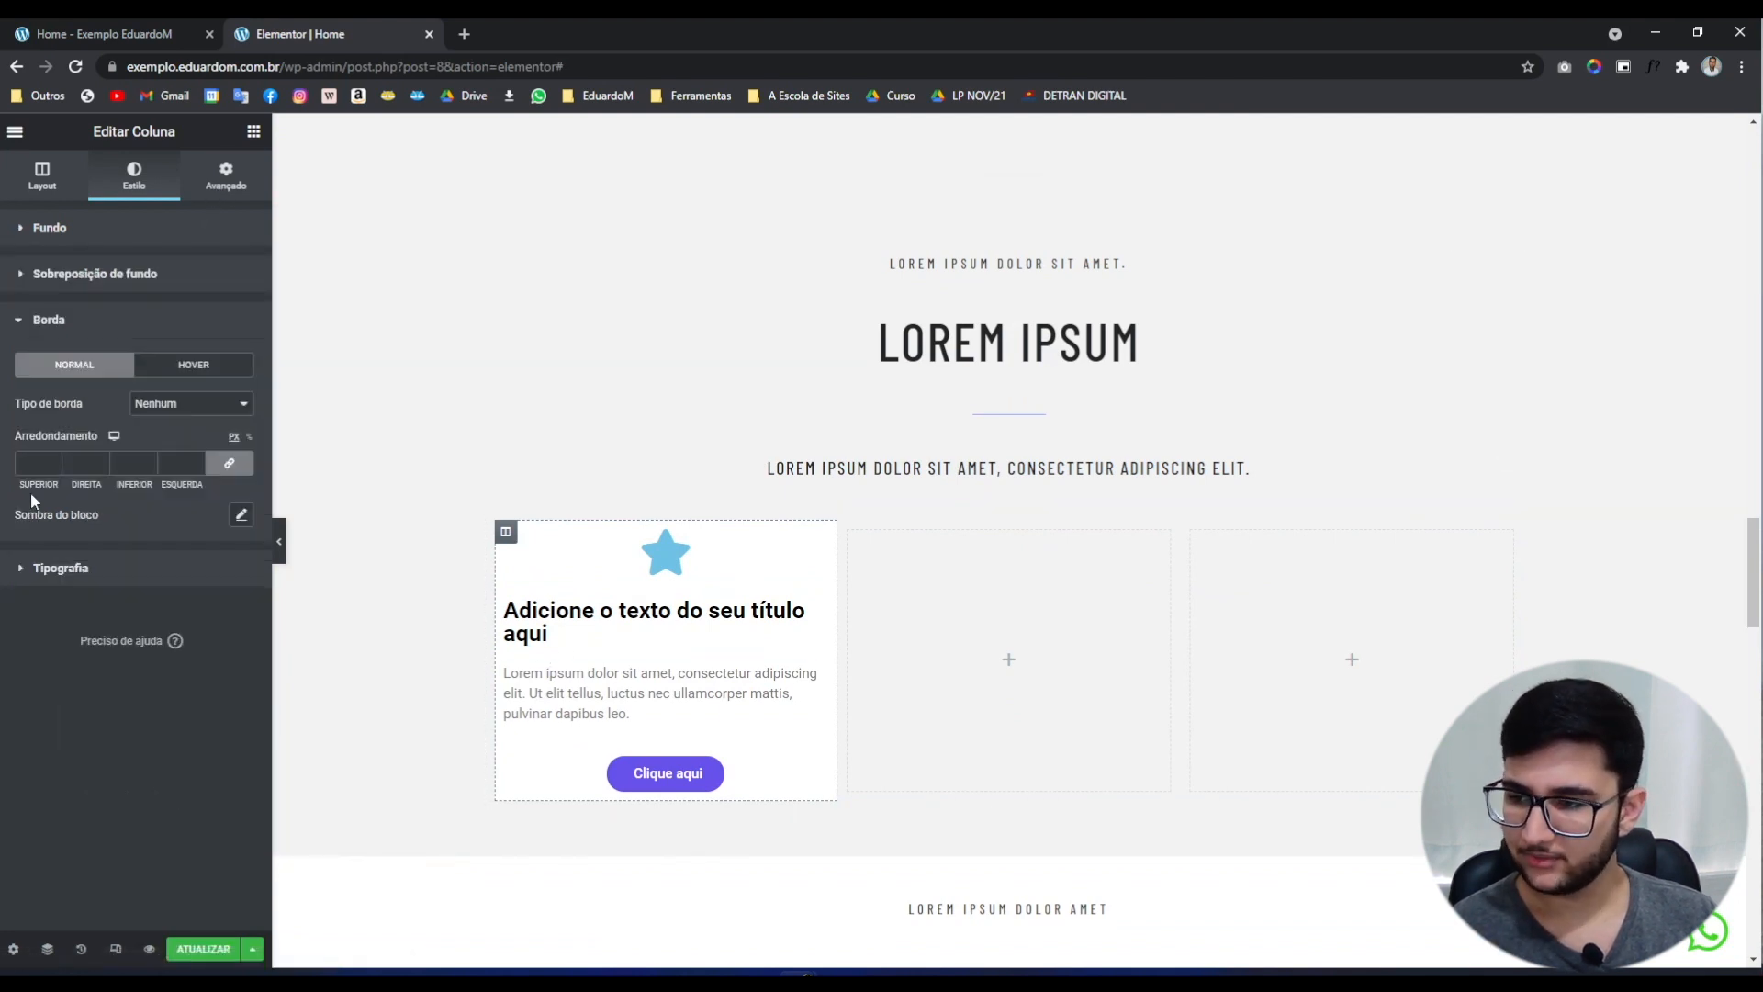
click(25, 463)
text(25)
click(242, 516)
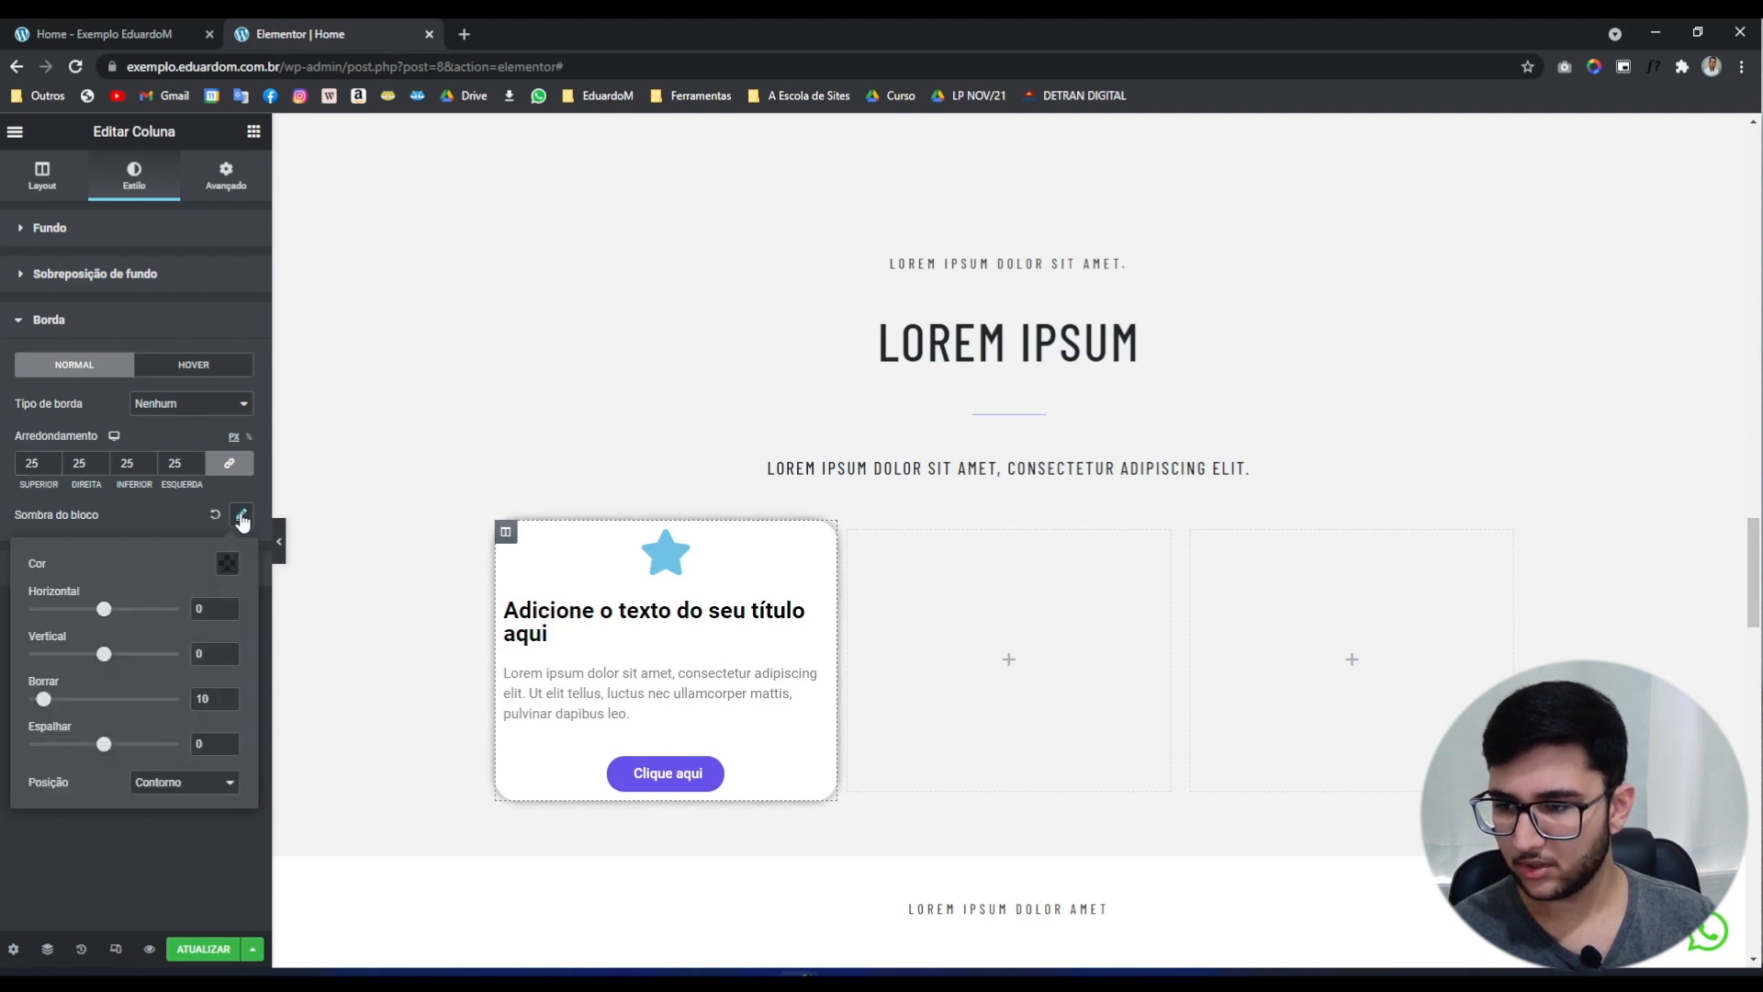
scroll(148, 570, down, 1)
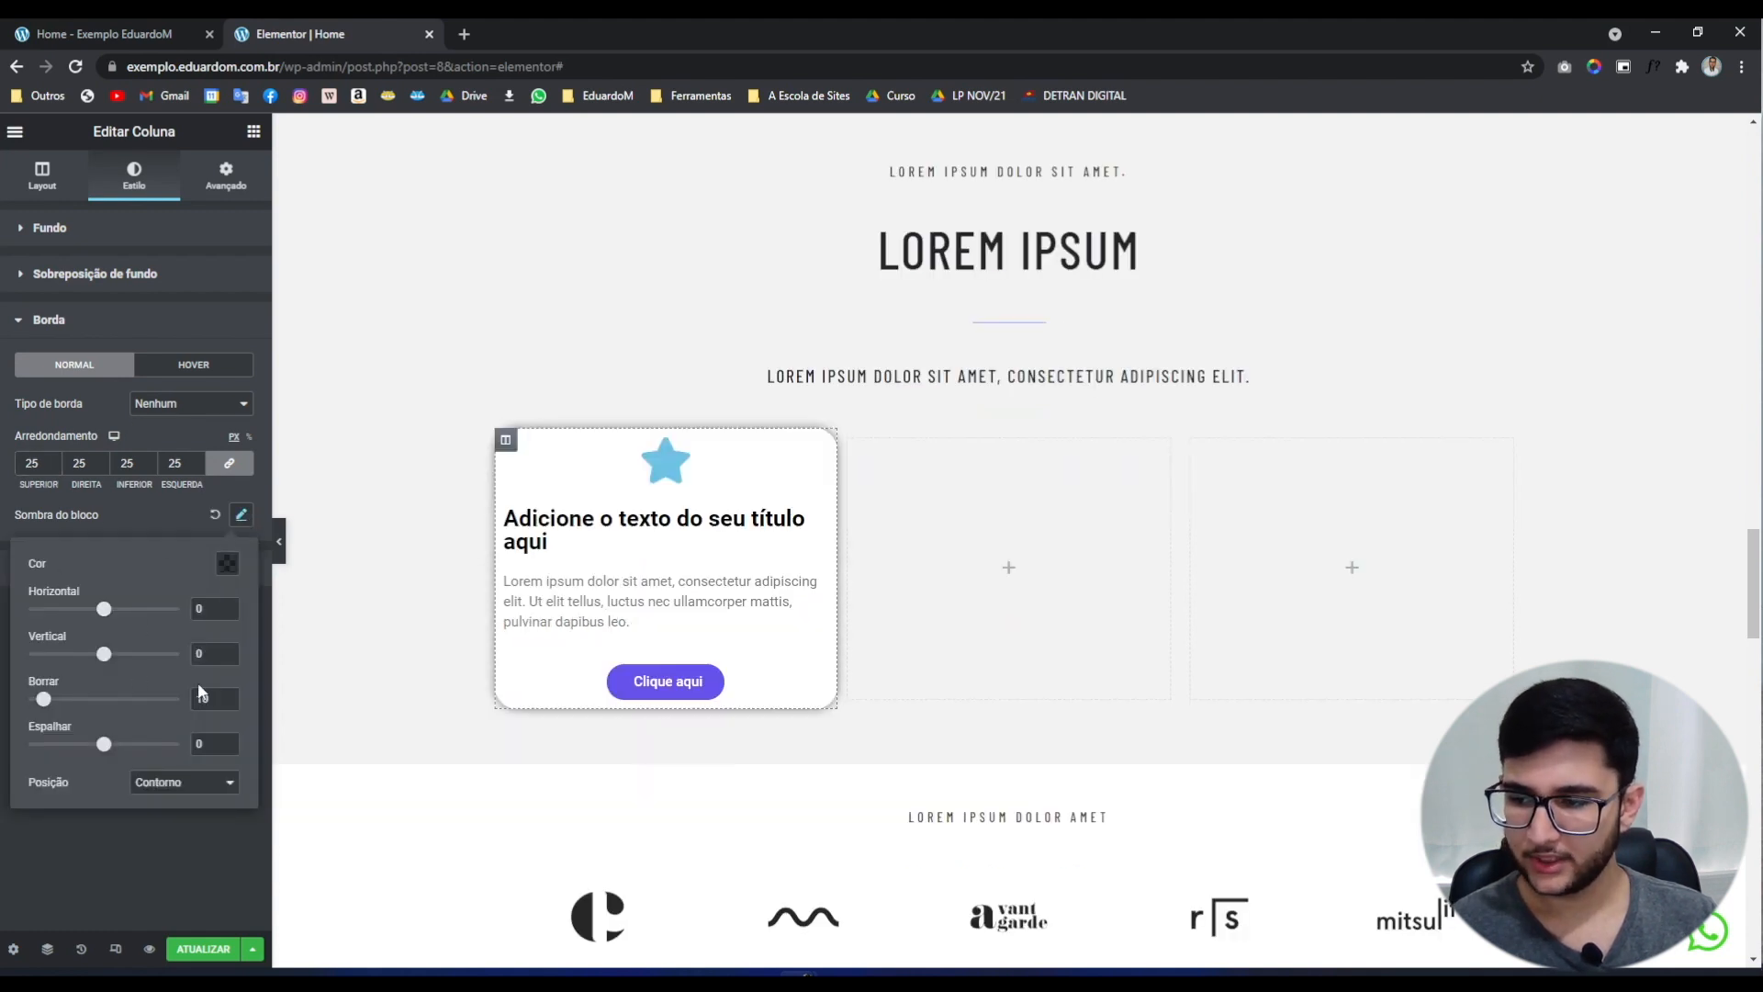
Step: Unlink the first column's margin values and set its right and left margins to 10 px
click(226, 175)
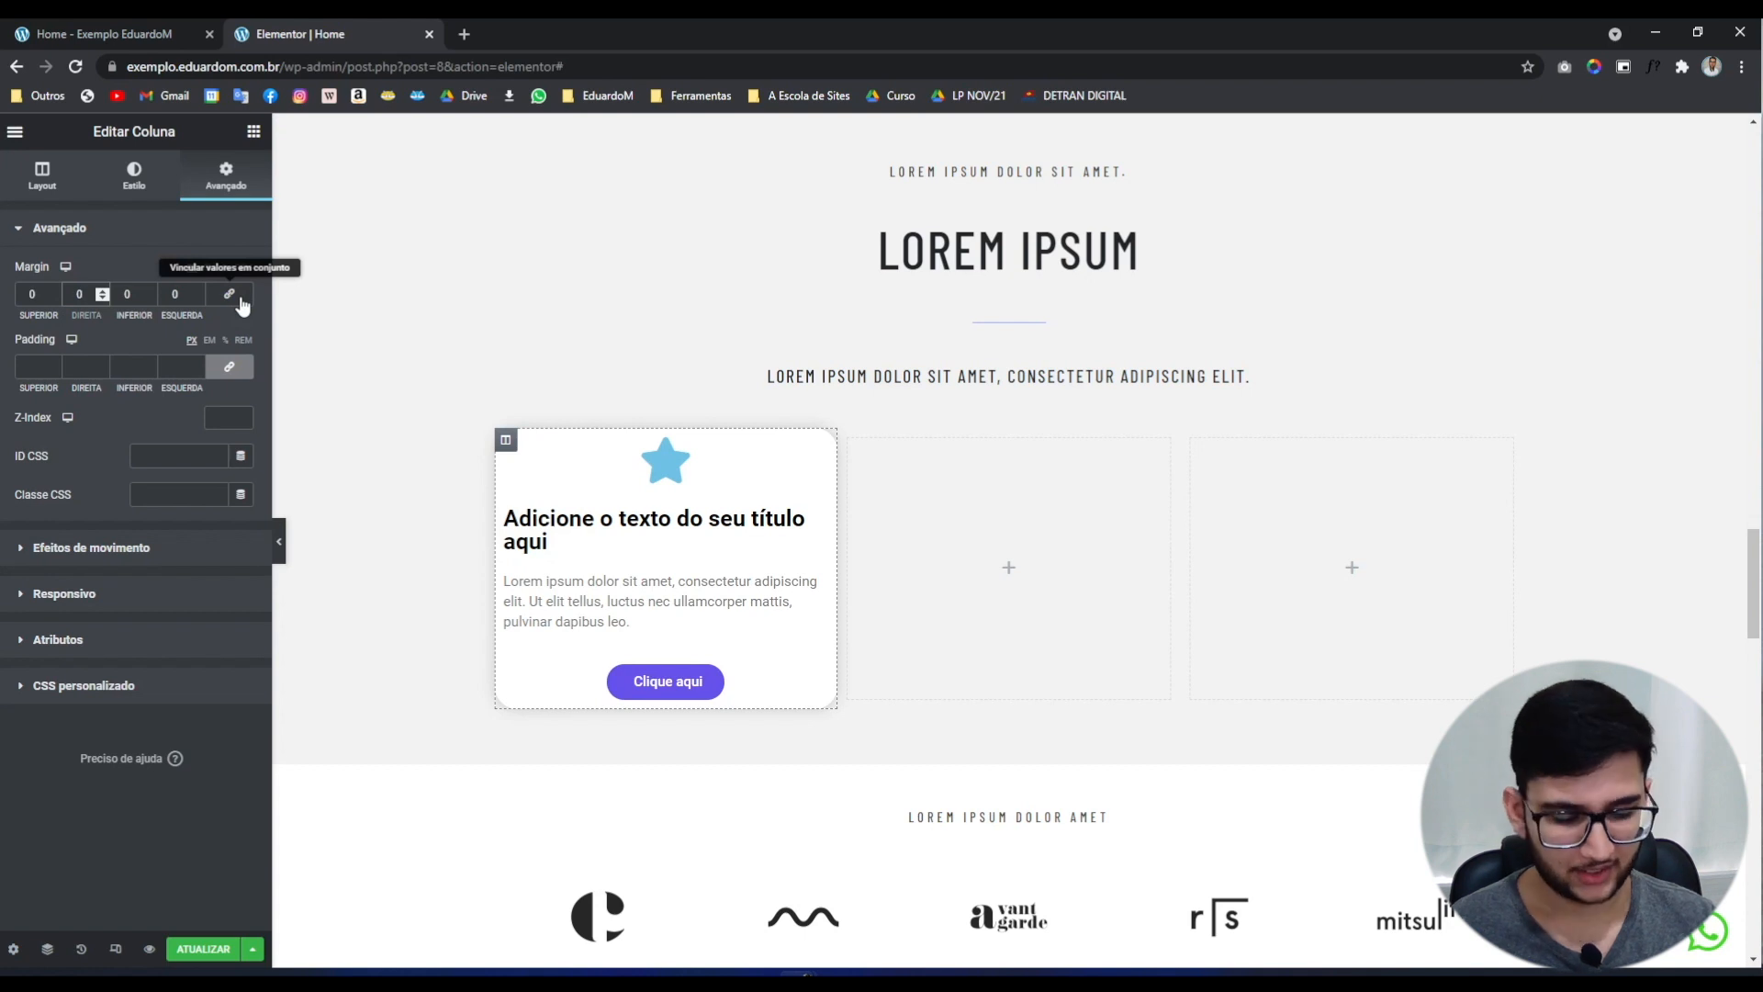
text(10)
key(Tab)
key(Tab)
text(10)
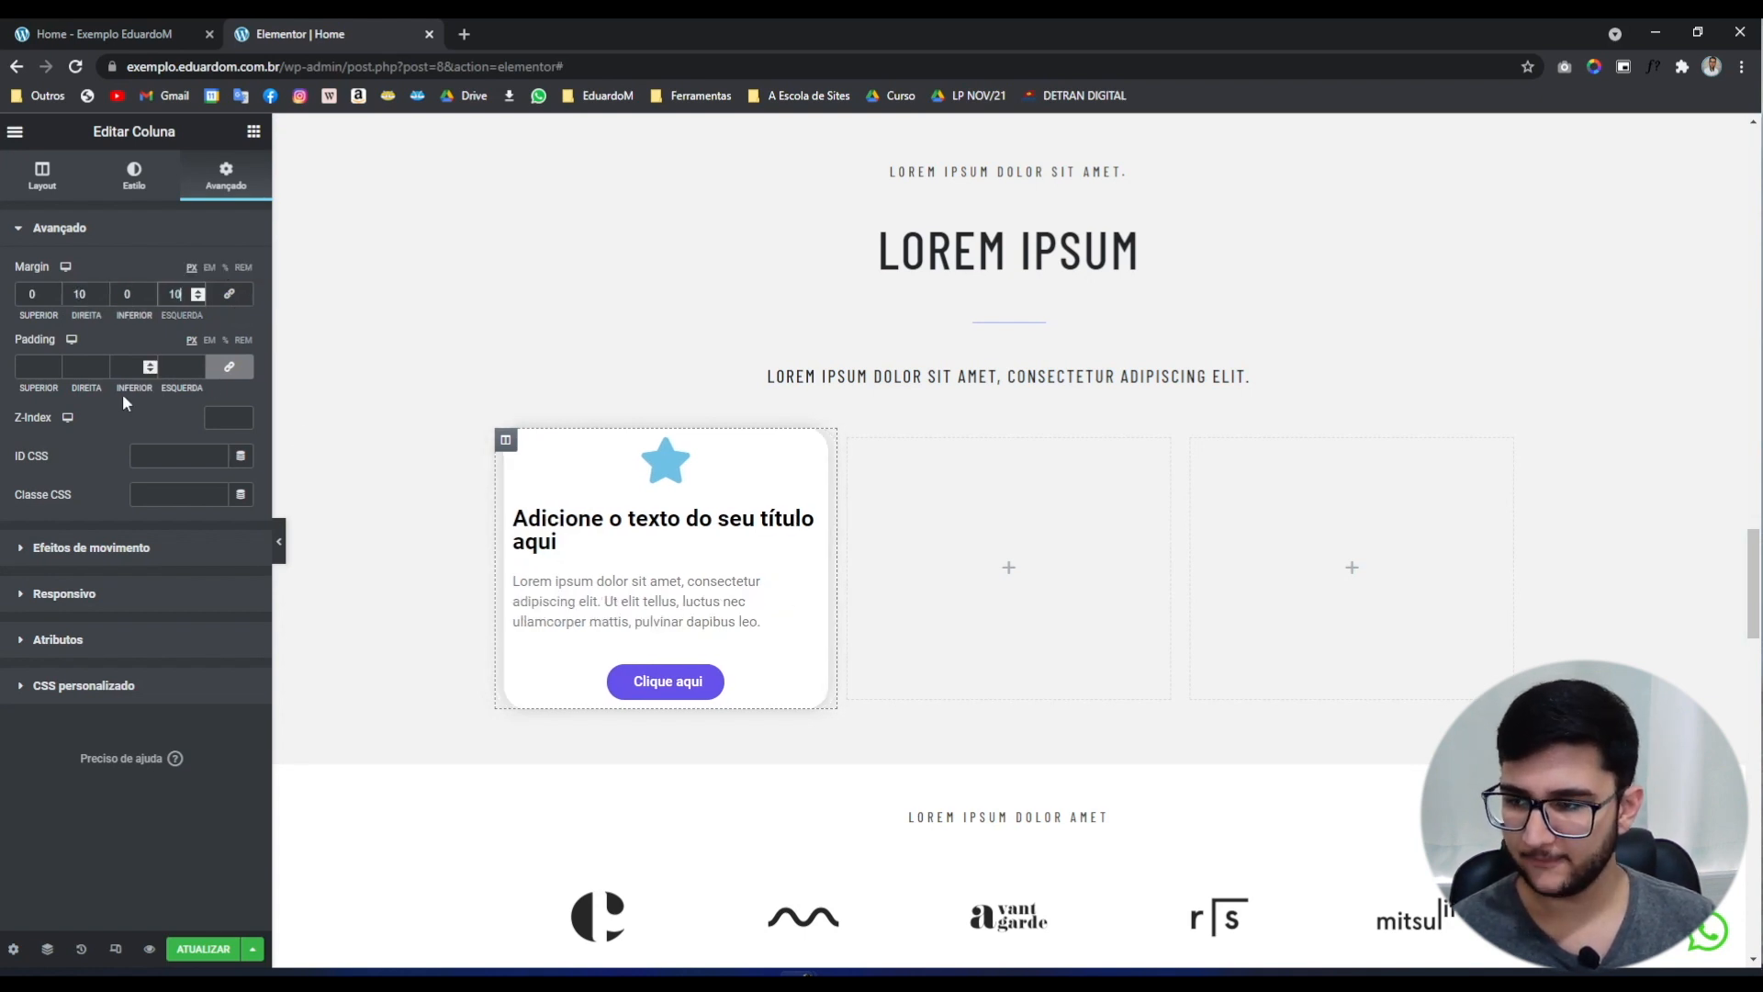
Step: Centre the new card's description text and check the typography of the original Fotografia card's title
click(640, 593)
scroll(640, 591, up, 6)
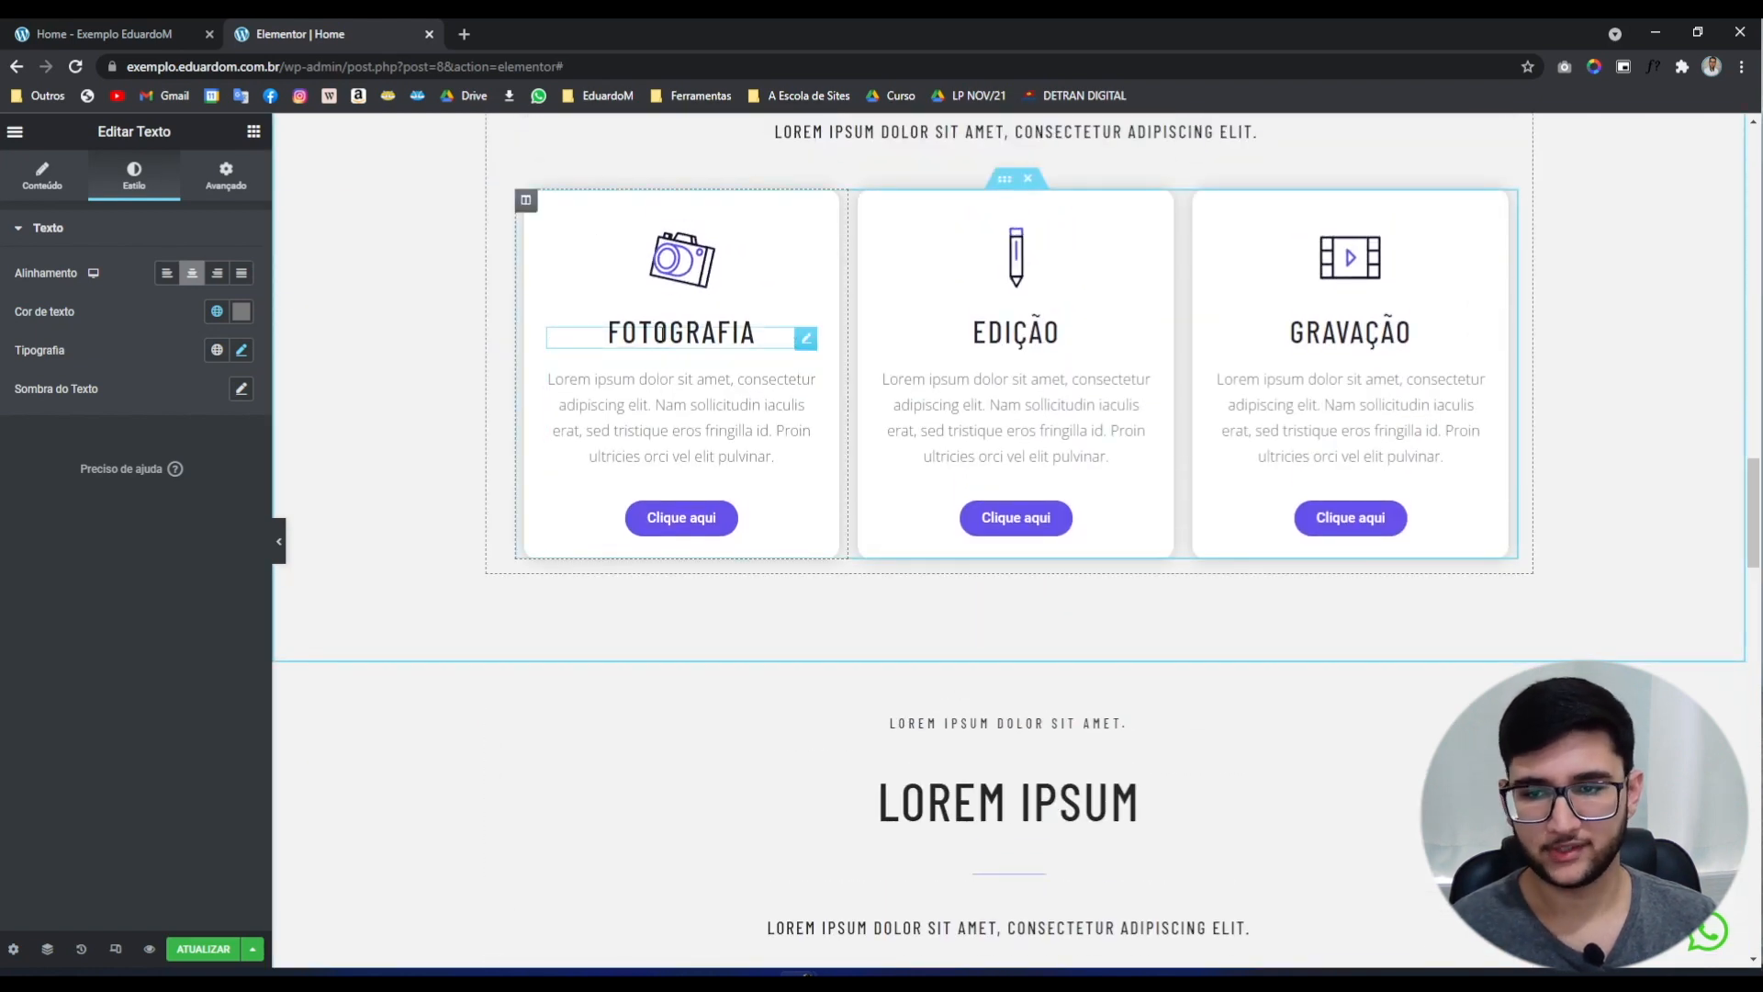
click(755, 332)
click(242, 313)
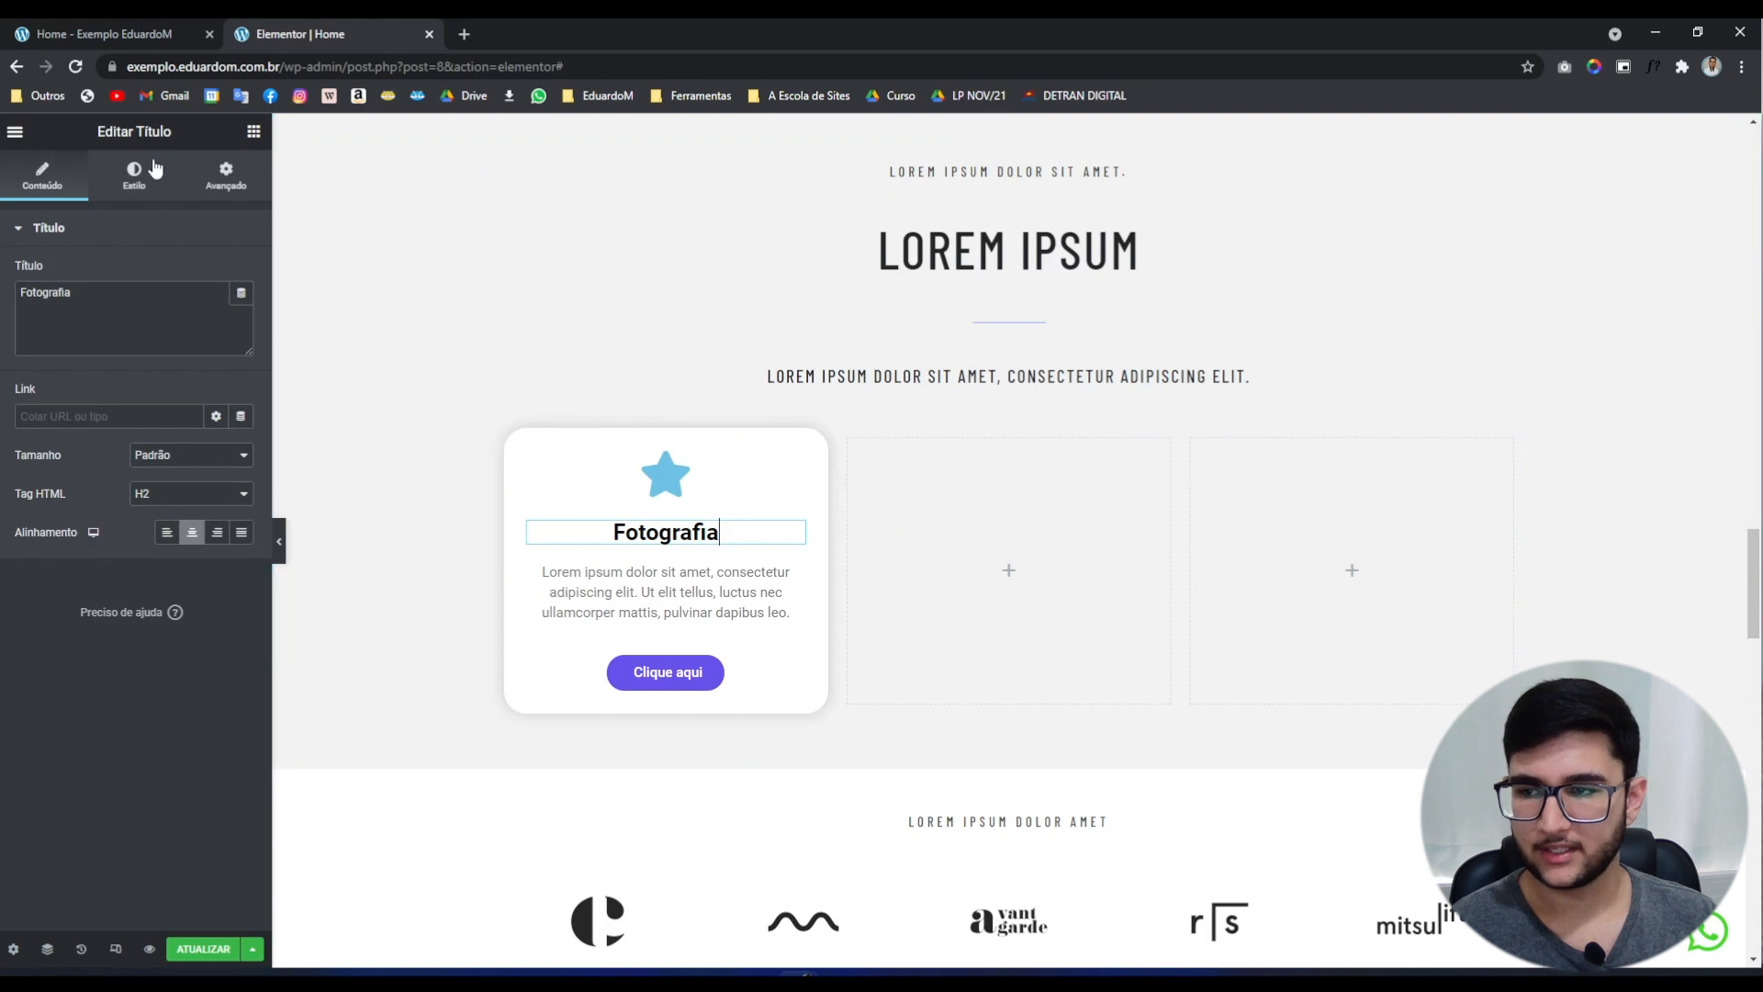
Step: Set the new card's Fotografia title in the Barlow Semi Condensed font at 32 px
click(152, 171)
click(242, 312)
click(207, 402)
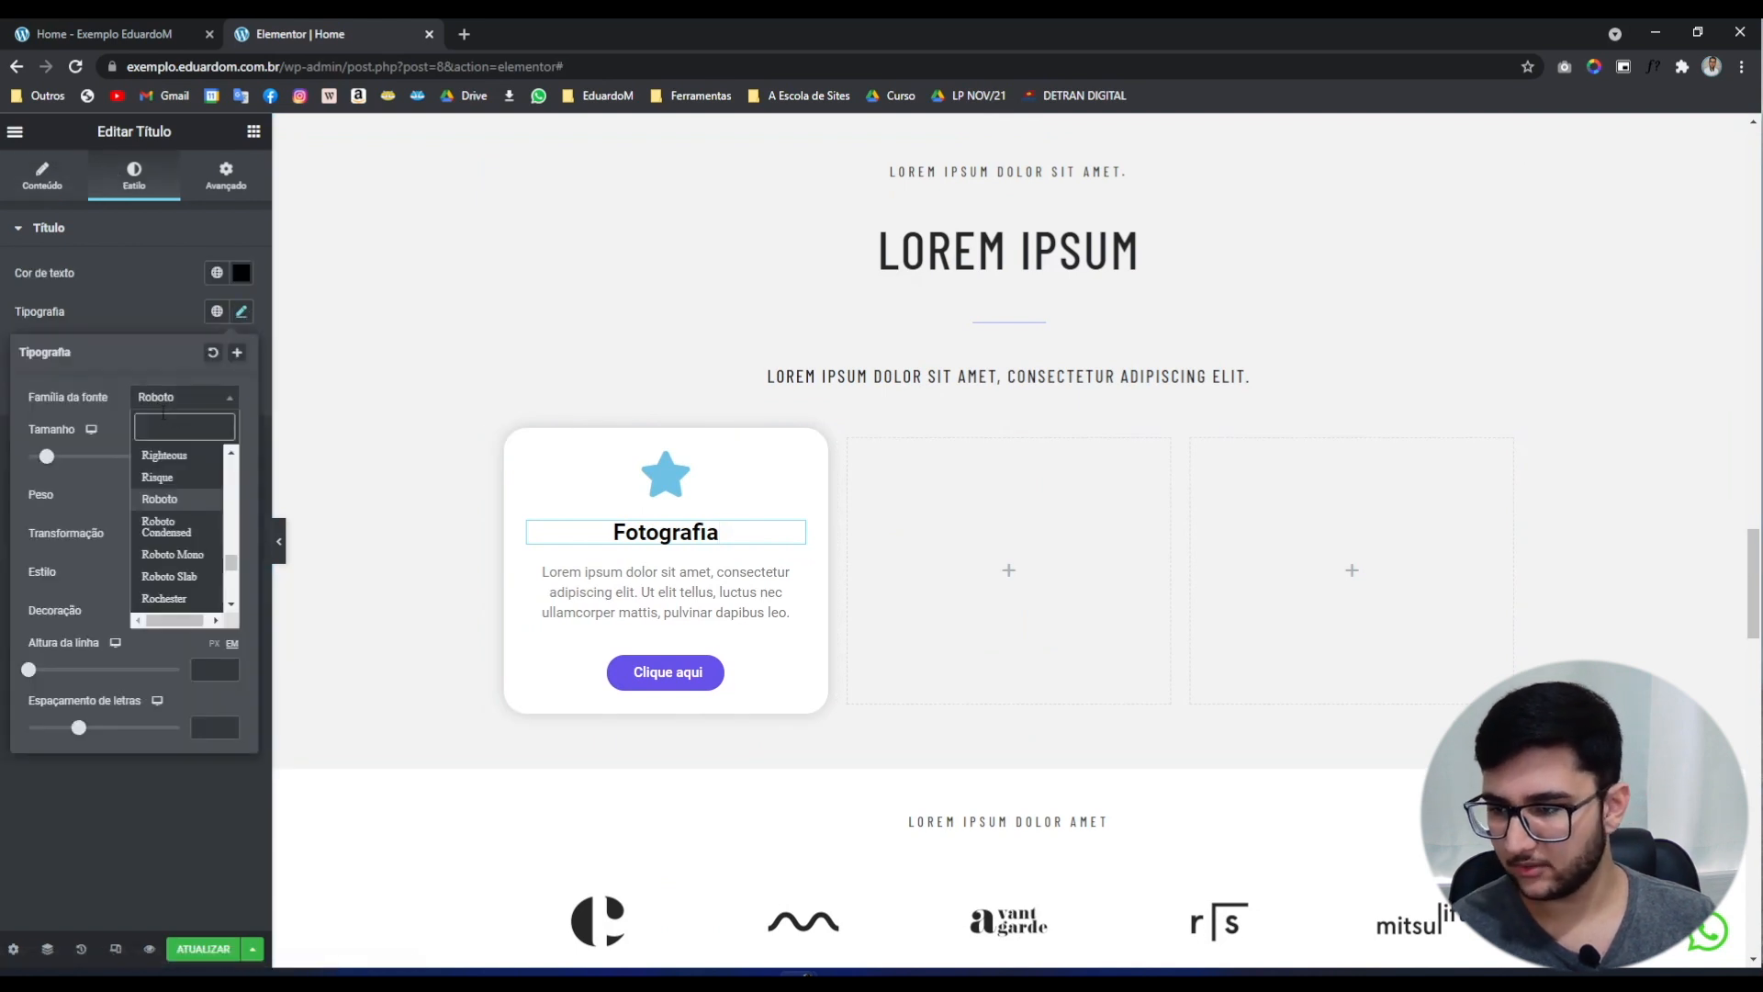
text(barl)
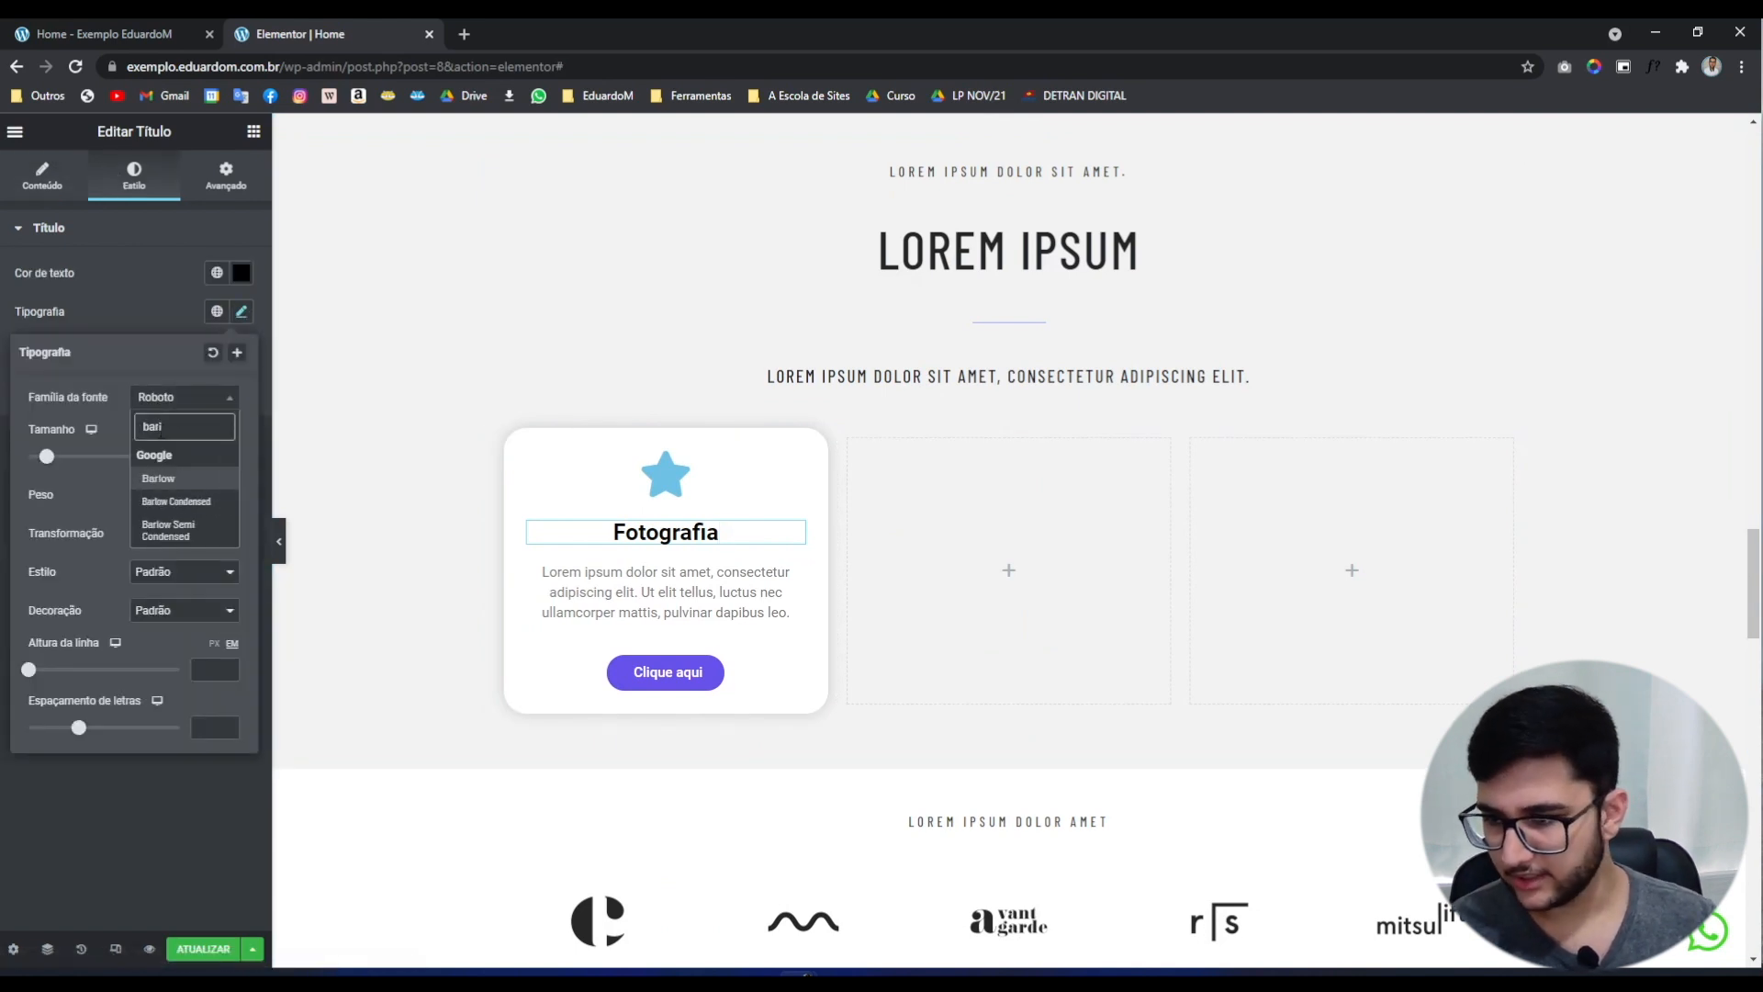
click(169, 531)
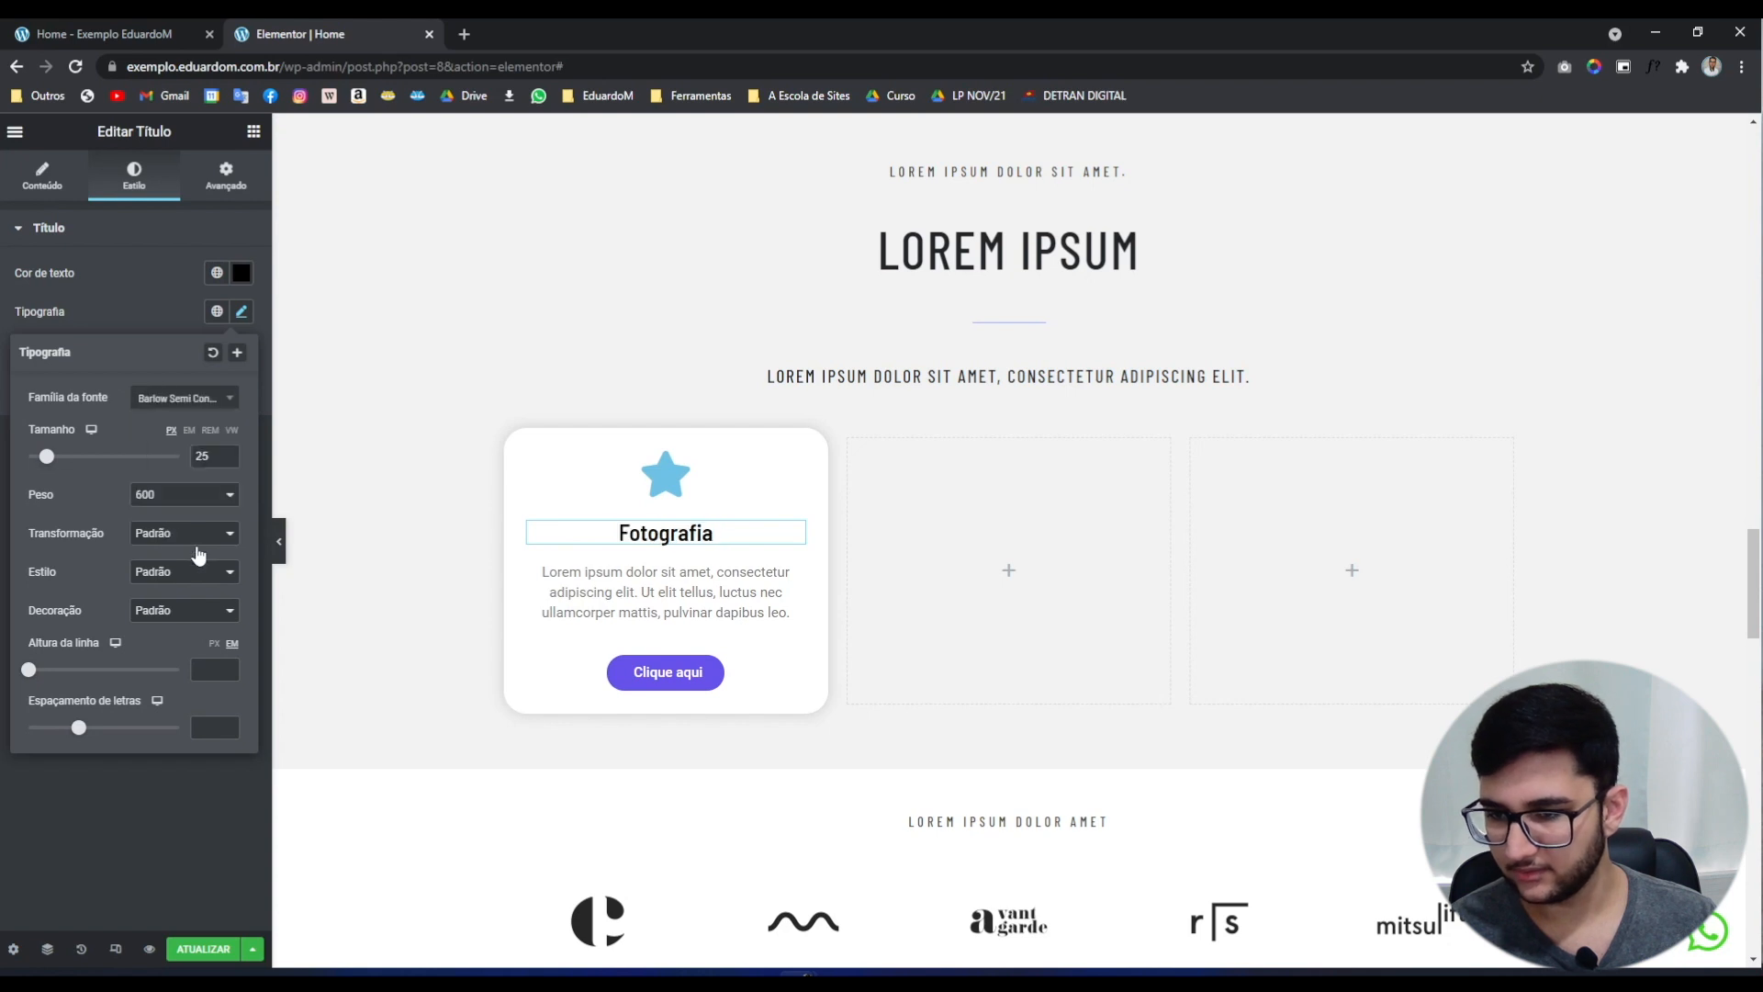
text(32)
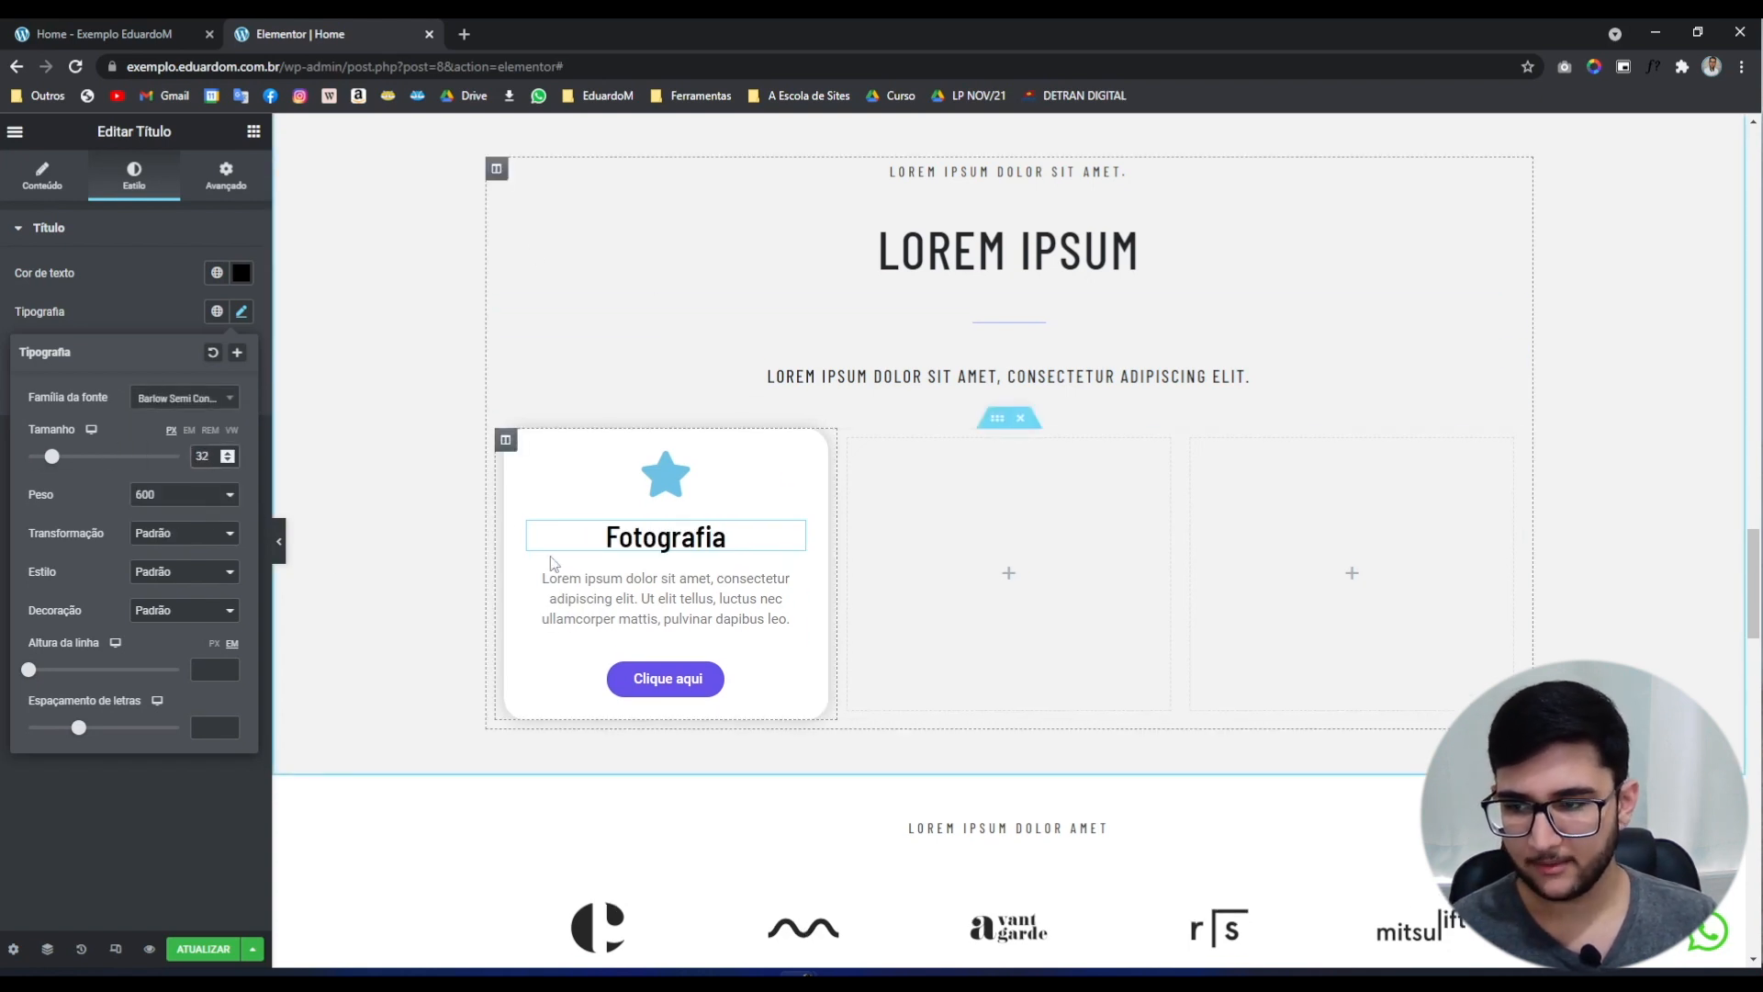
Step: Compare with the original cards, and set the new card's title to uppercase with a font weight of 500
scroll(586, 564, up, 6)
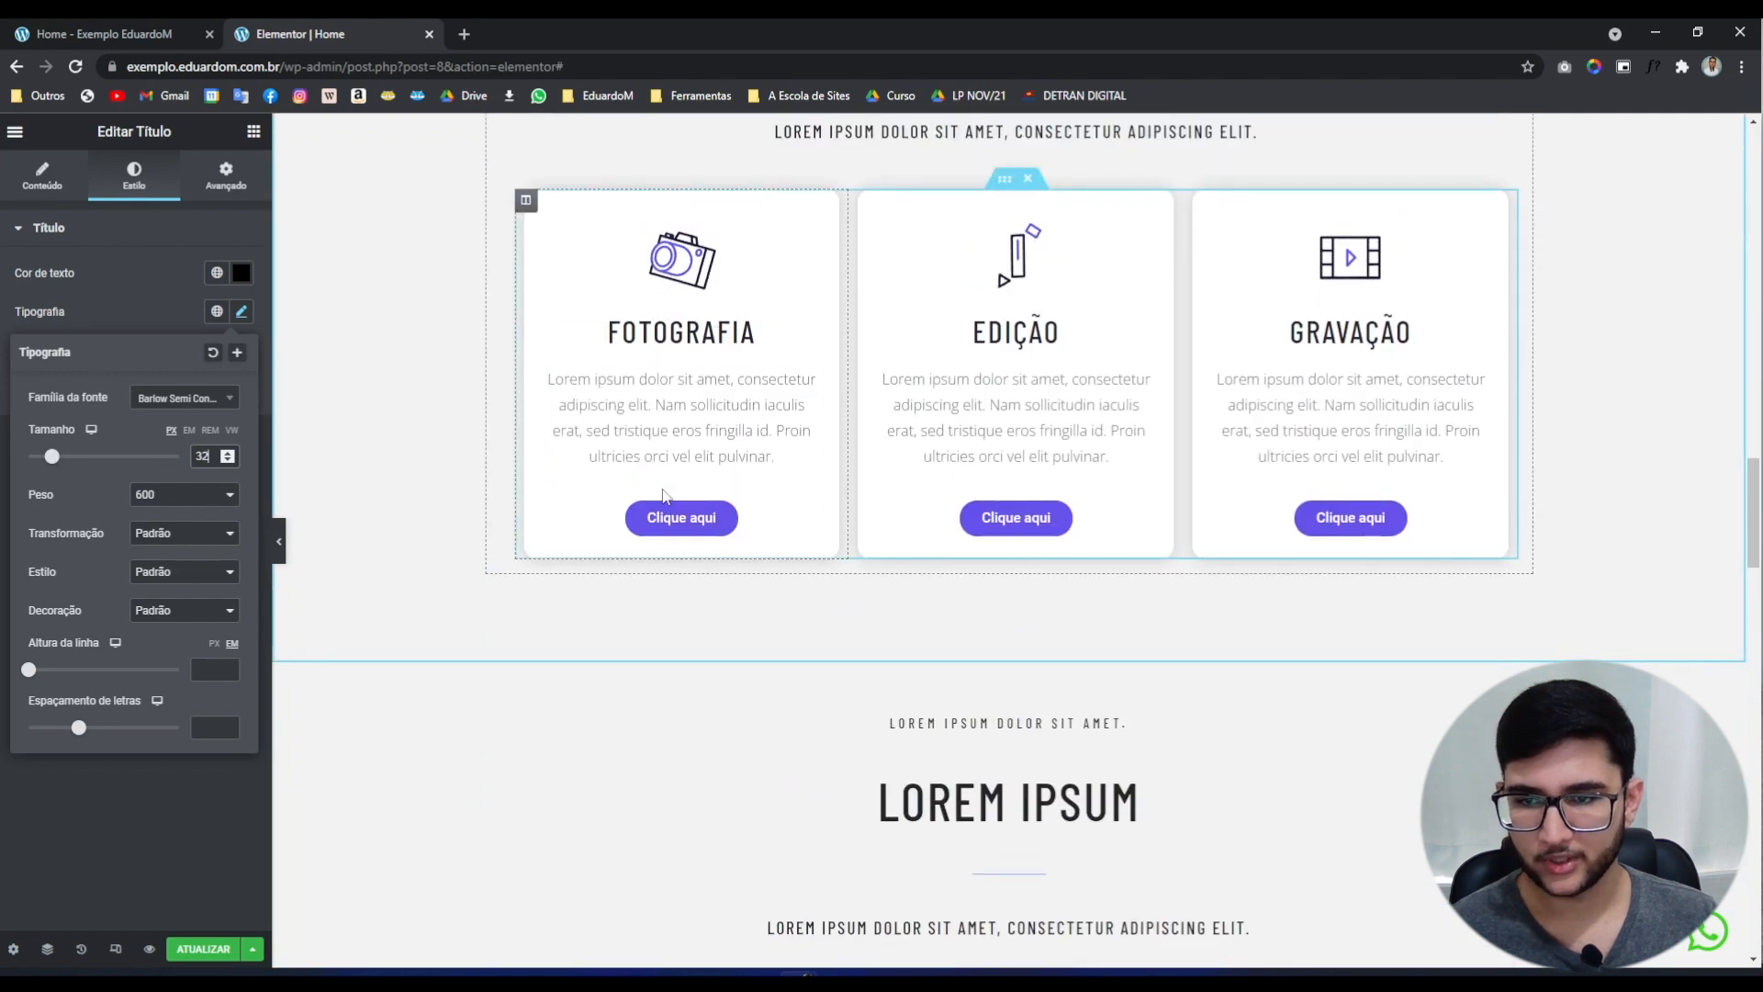
scroll(663, 486, down, 5)
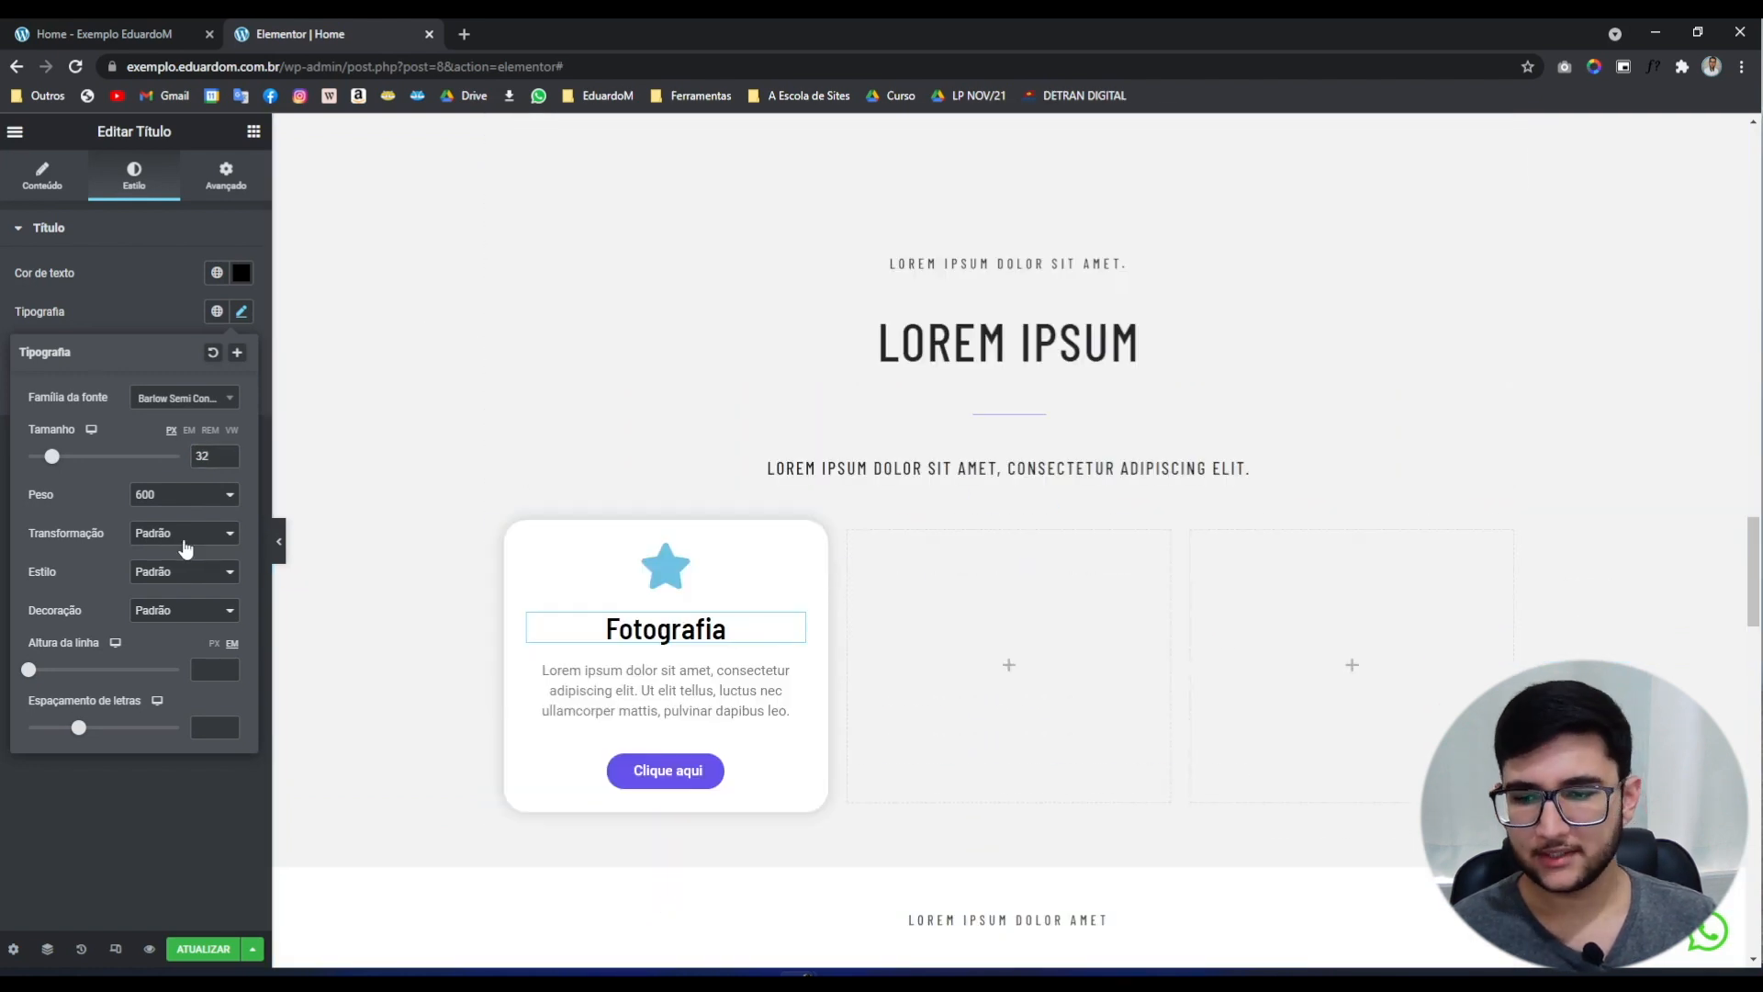
click(185, 537)
click(163, 566)
click(184, 494)
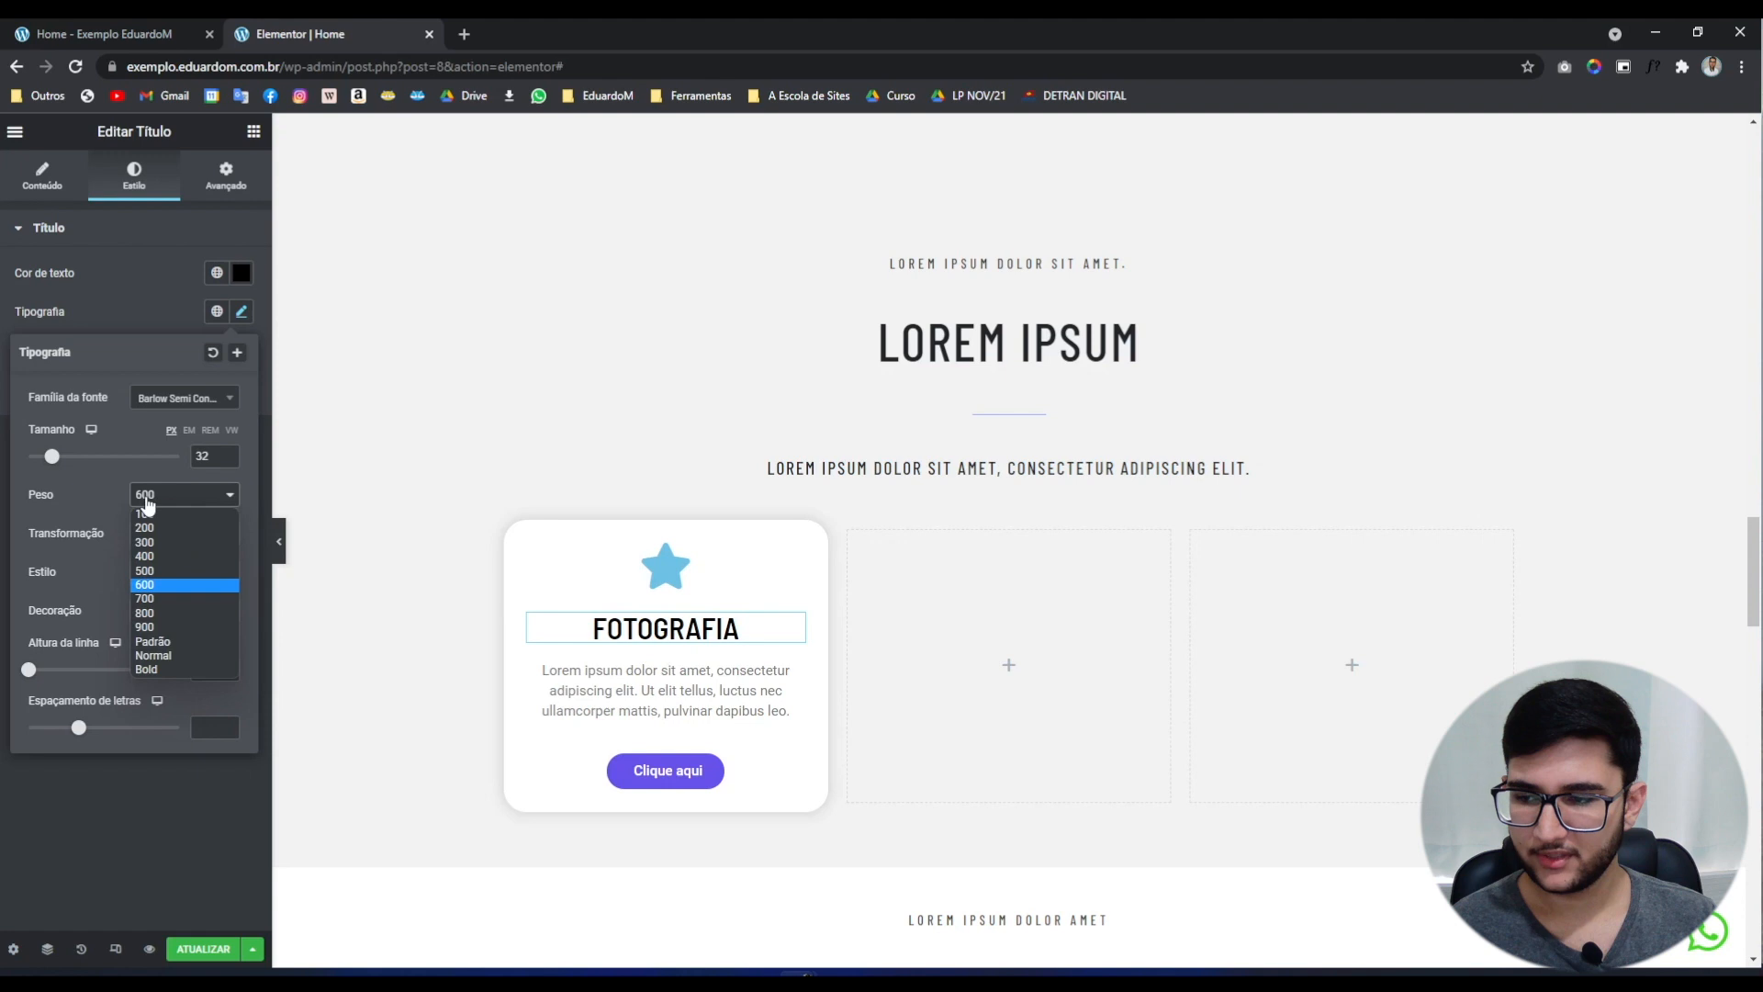
click(166, 571)
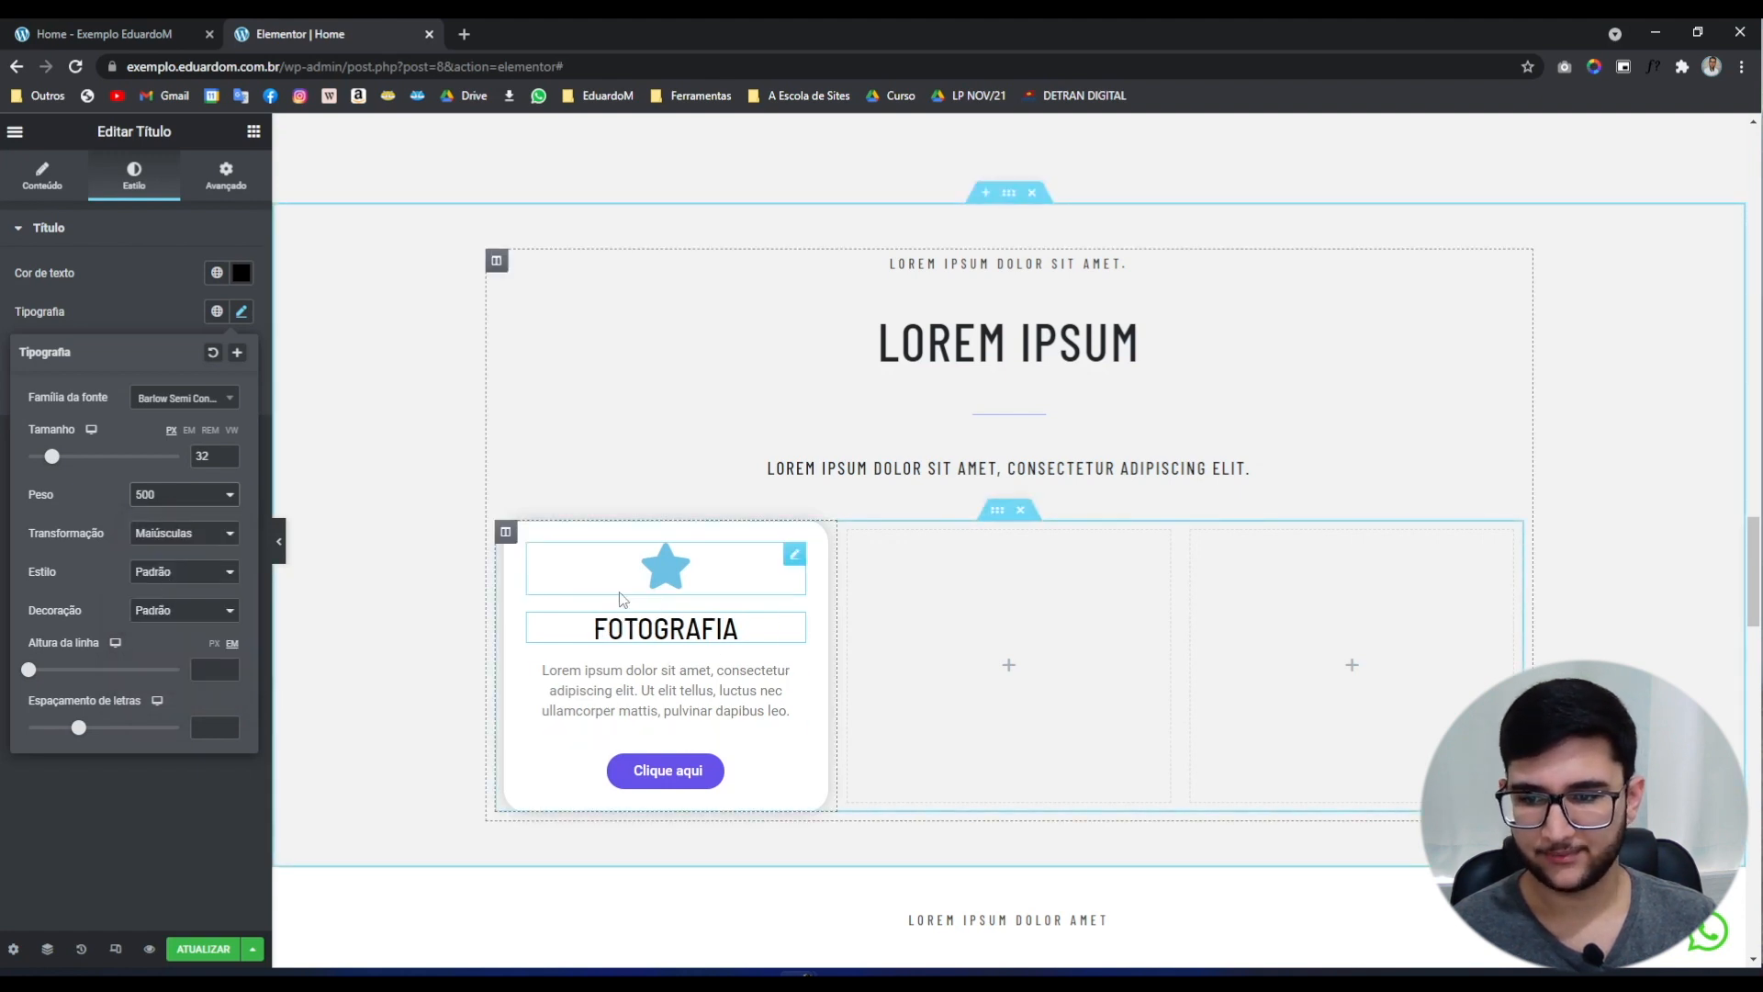
Step: Style the new card's description in Open Sans at 16 px with weight 300, and increase its letter spacing
click(640, 678)
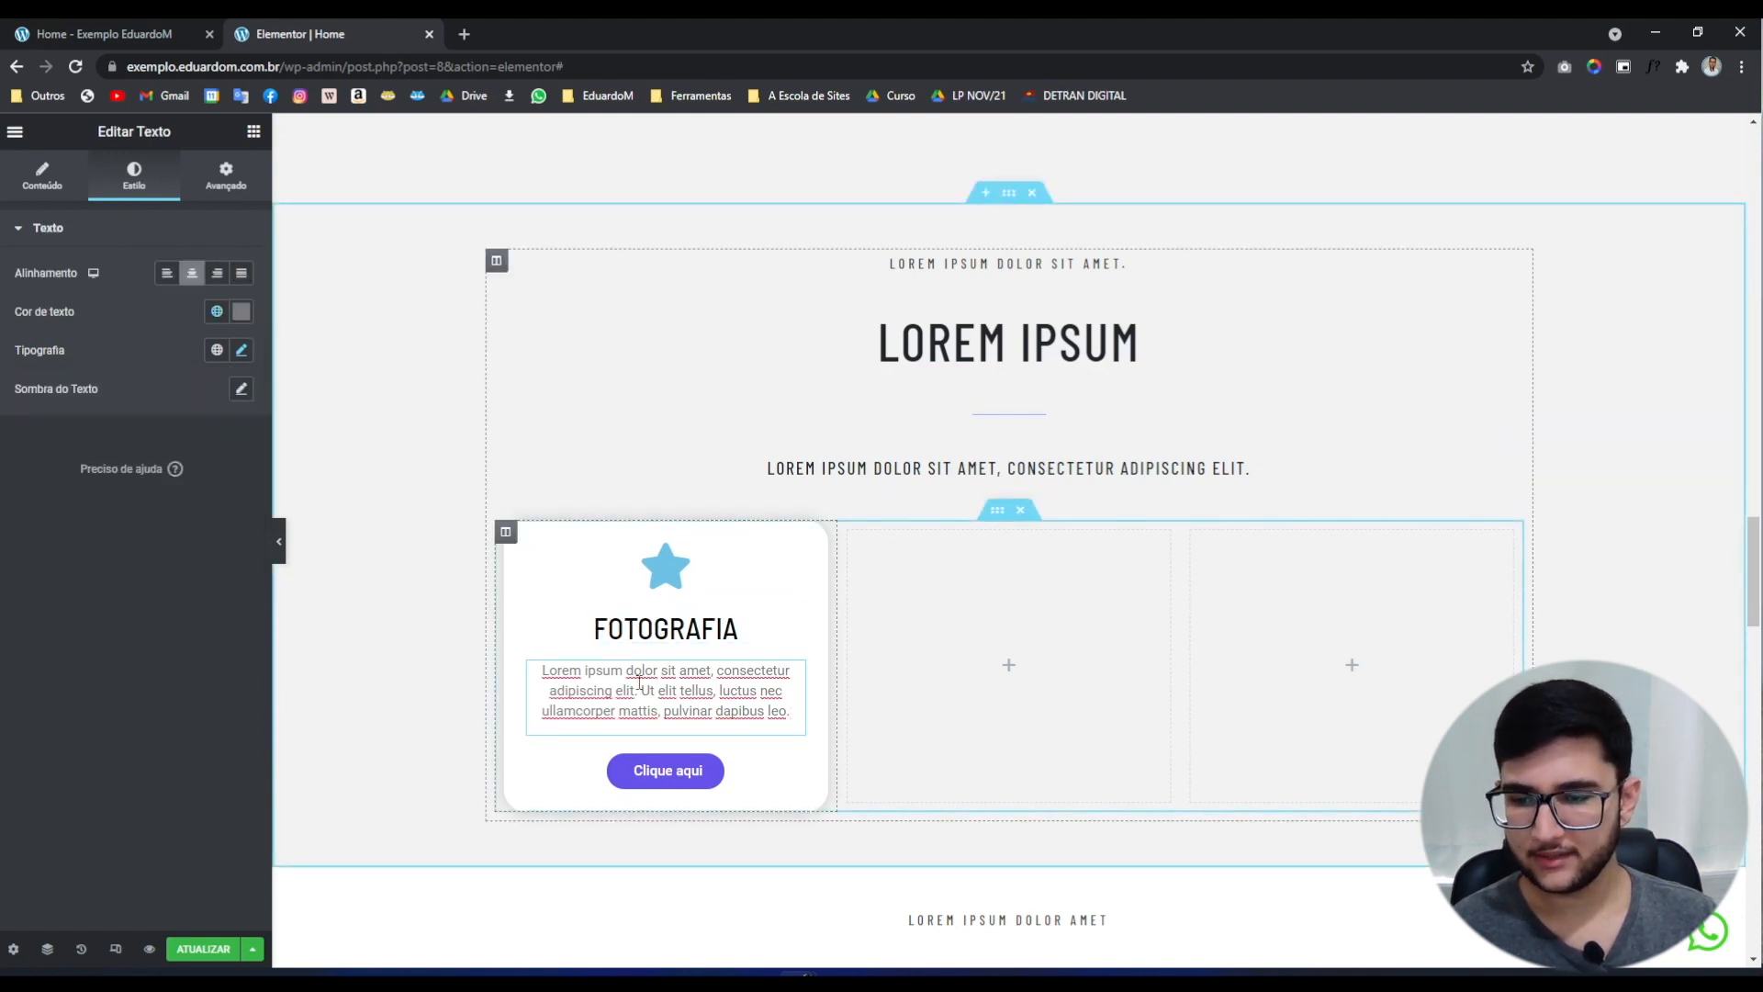
click(242, 350)
click(228, 495)
click(202, 532)
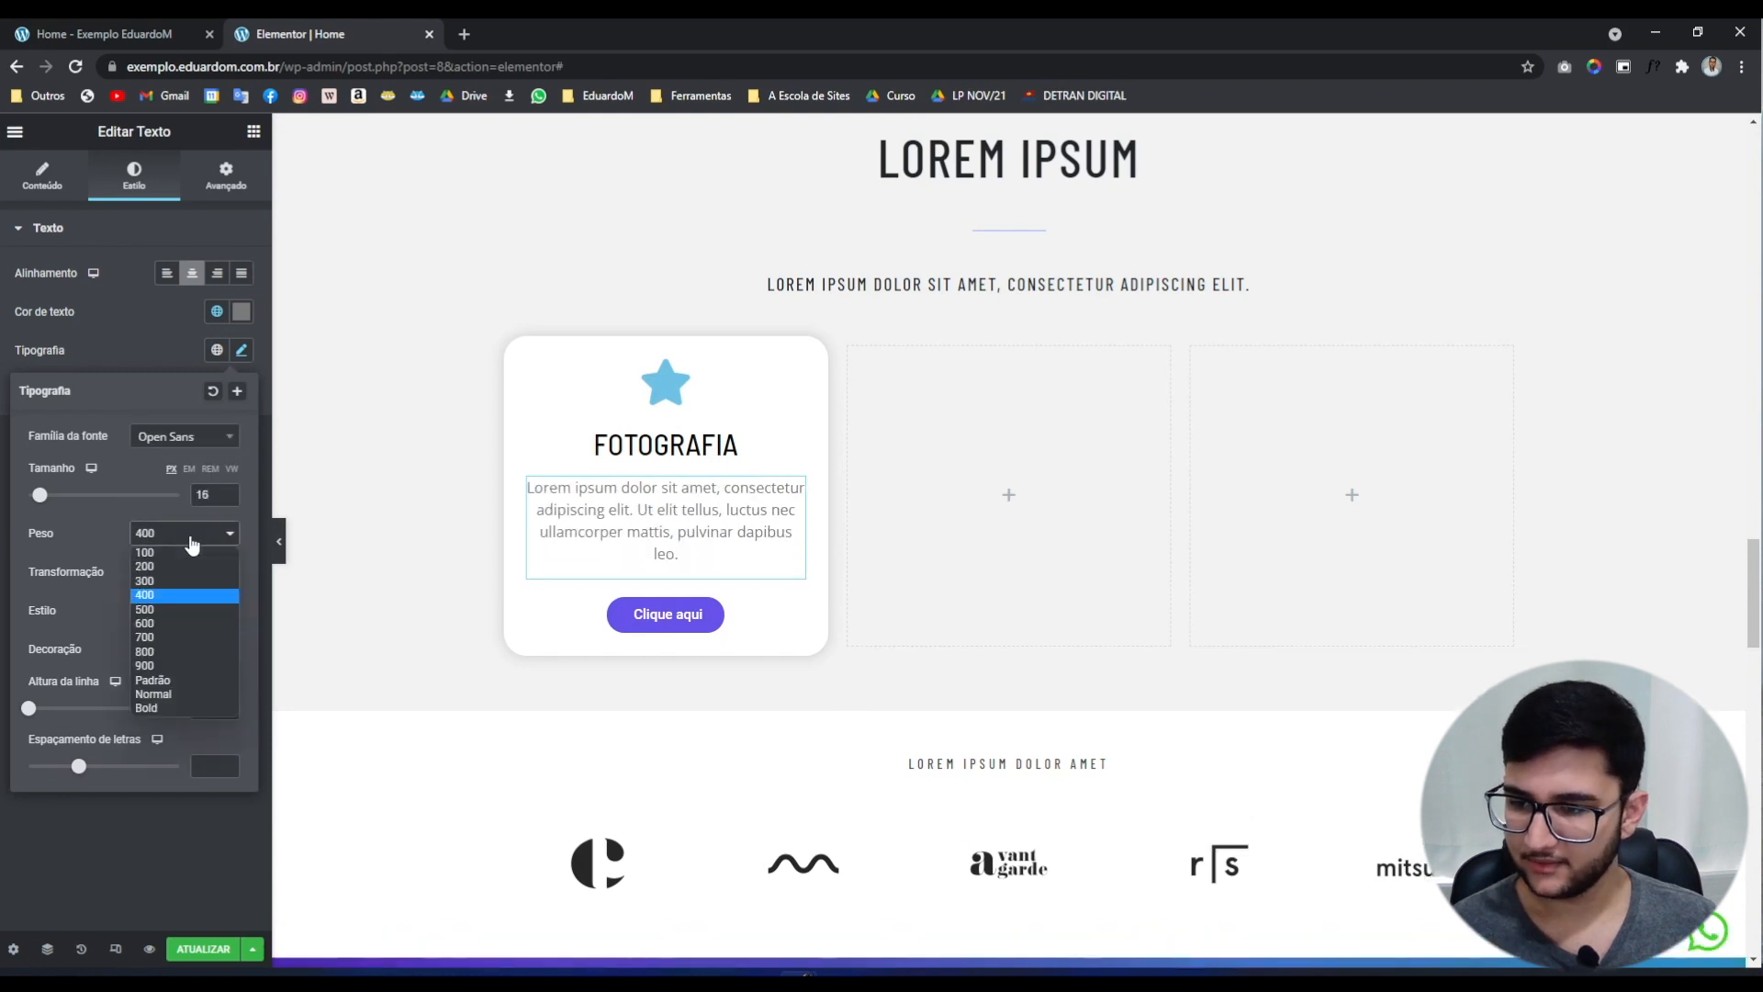
click(152, 582)
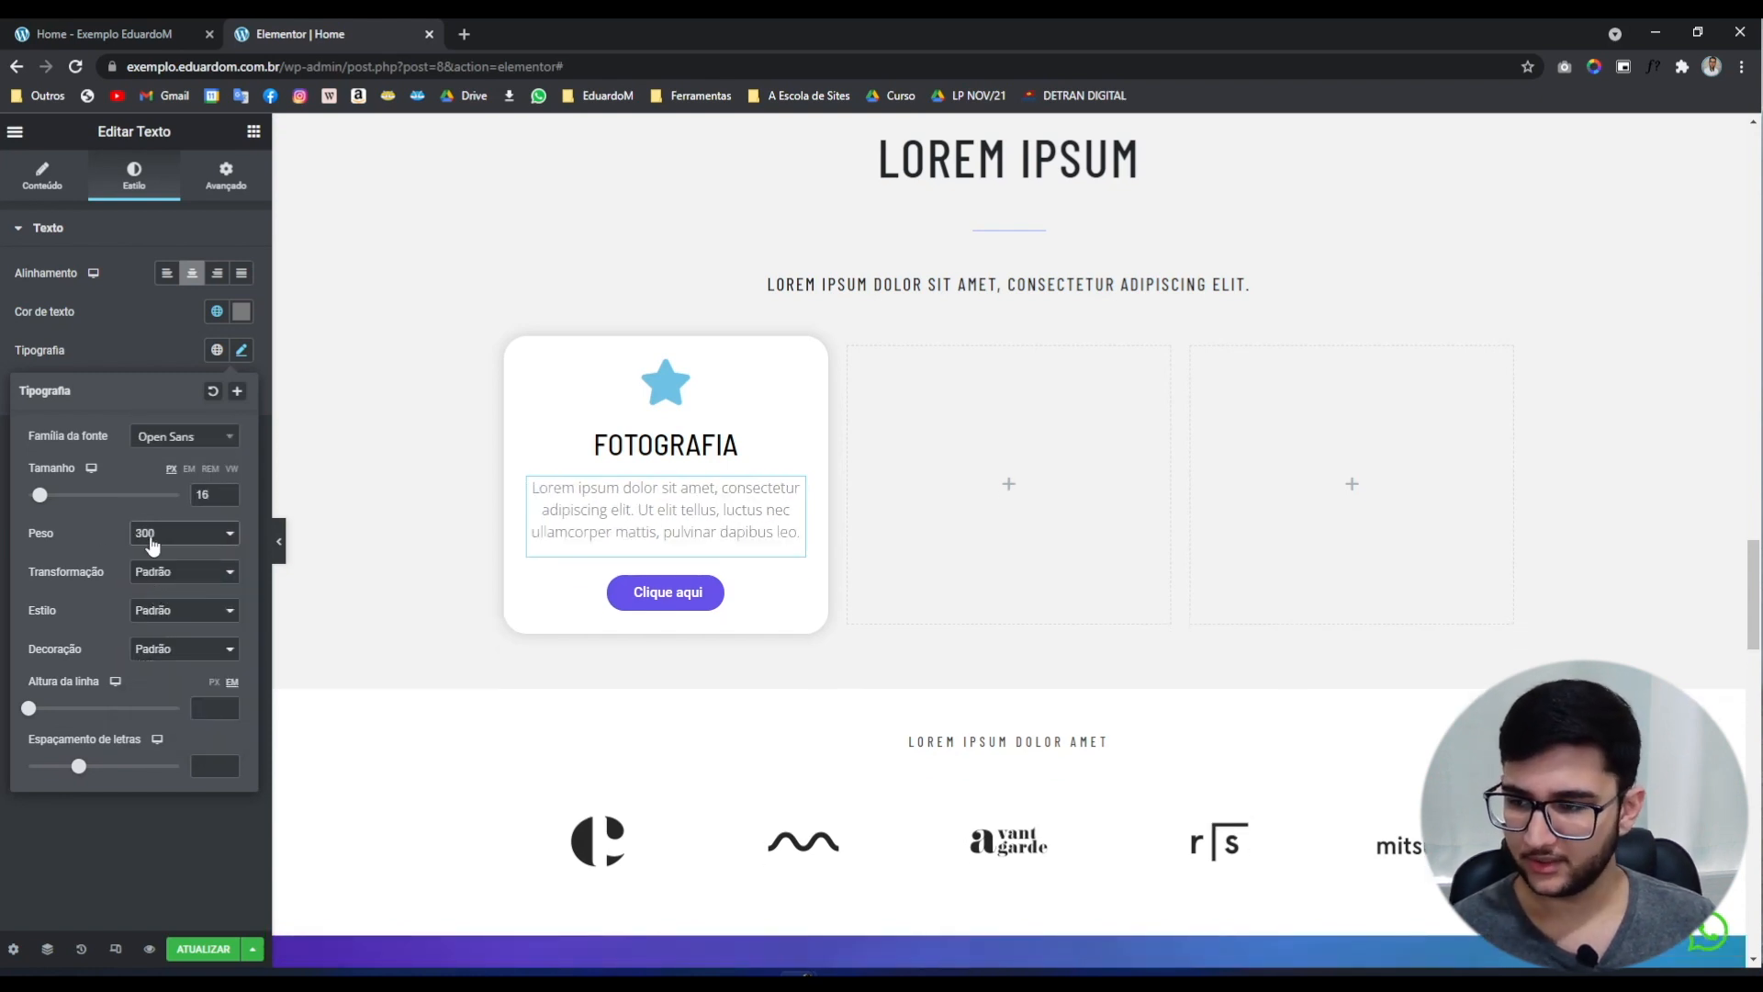
click(230, 760)
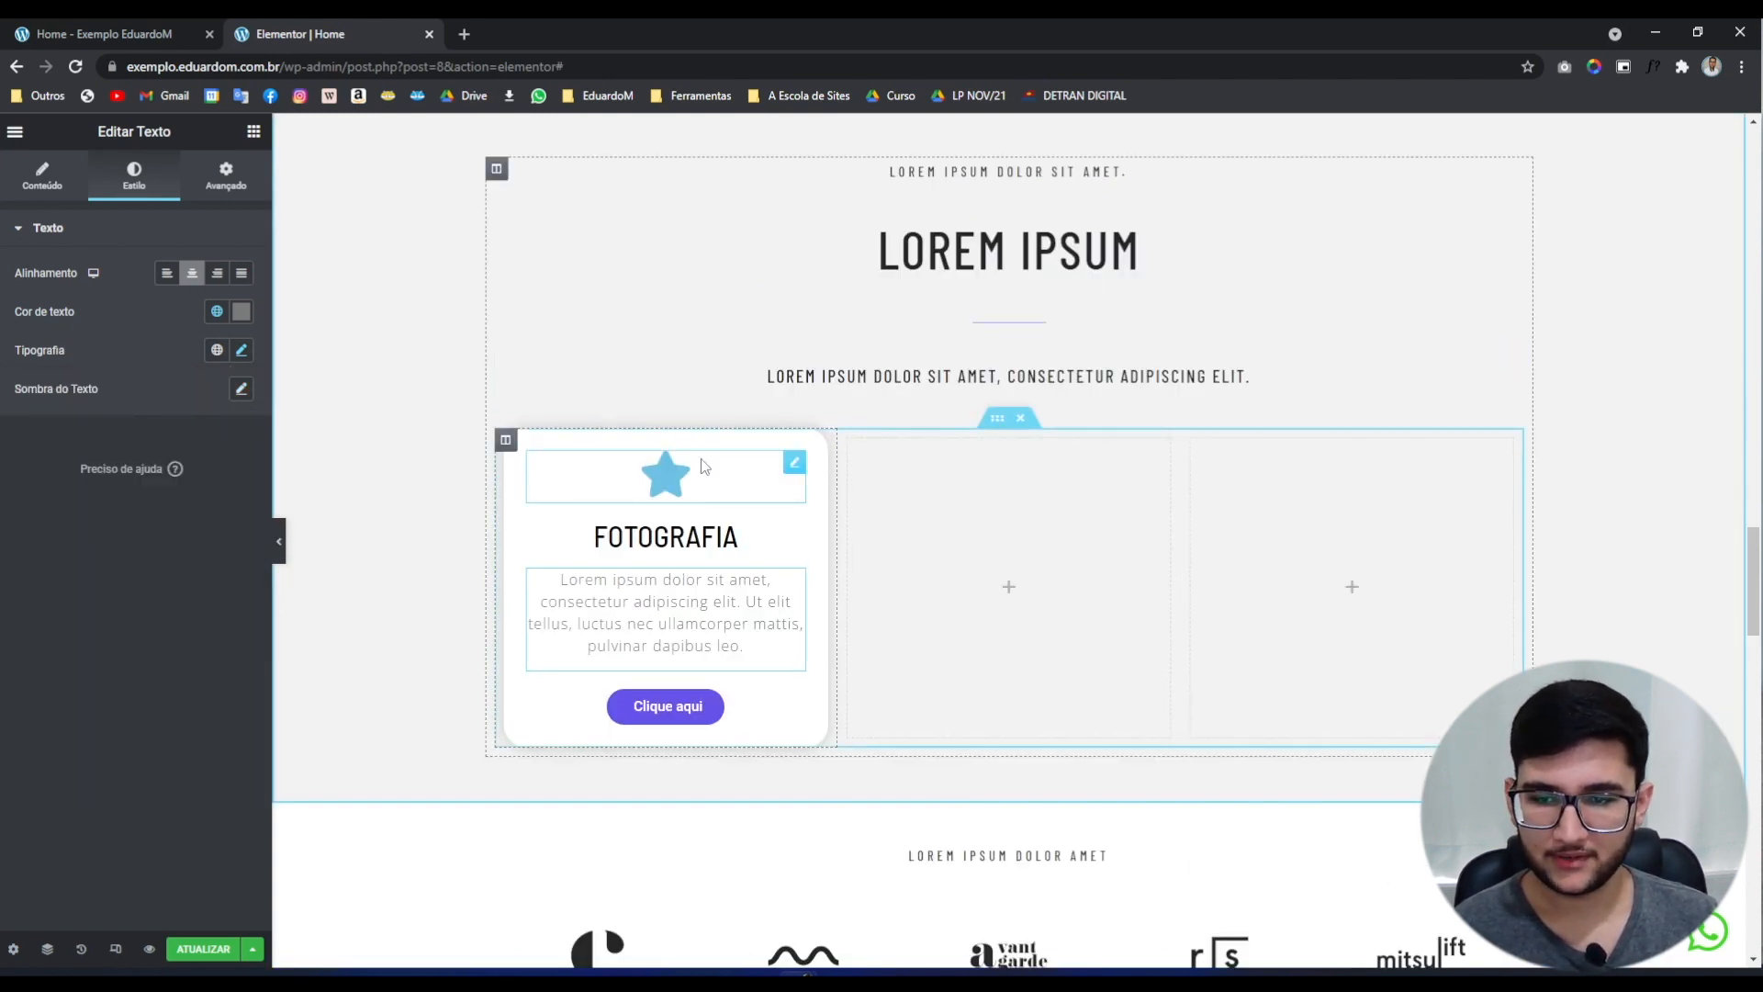
Step: Open the advanced settings of the new card's column and compare the card with the original ones
click(505, 438)
scroll(751, 461, up, 4)
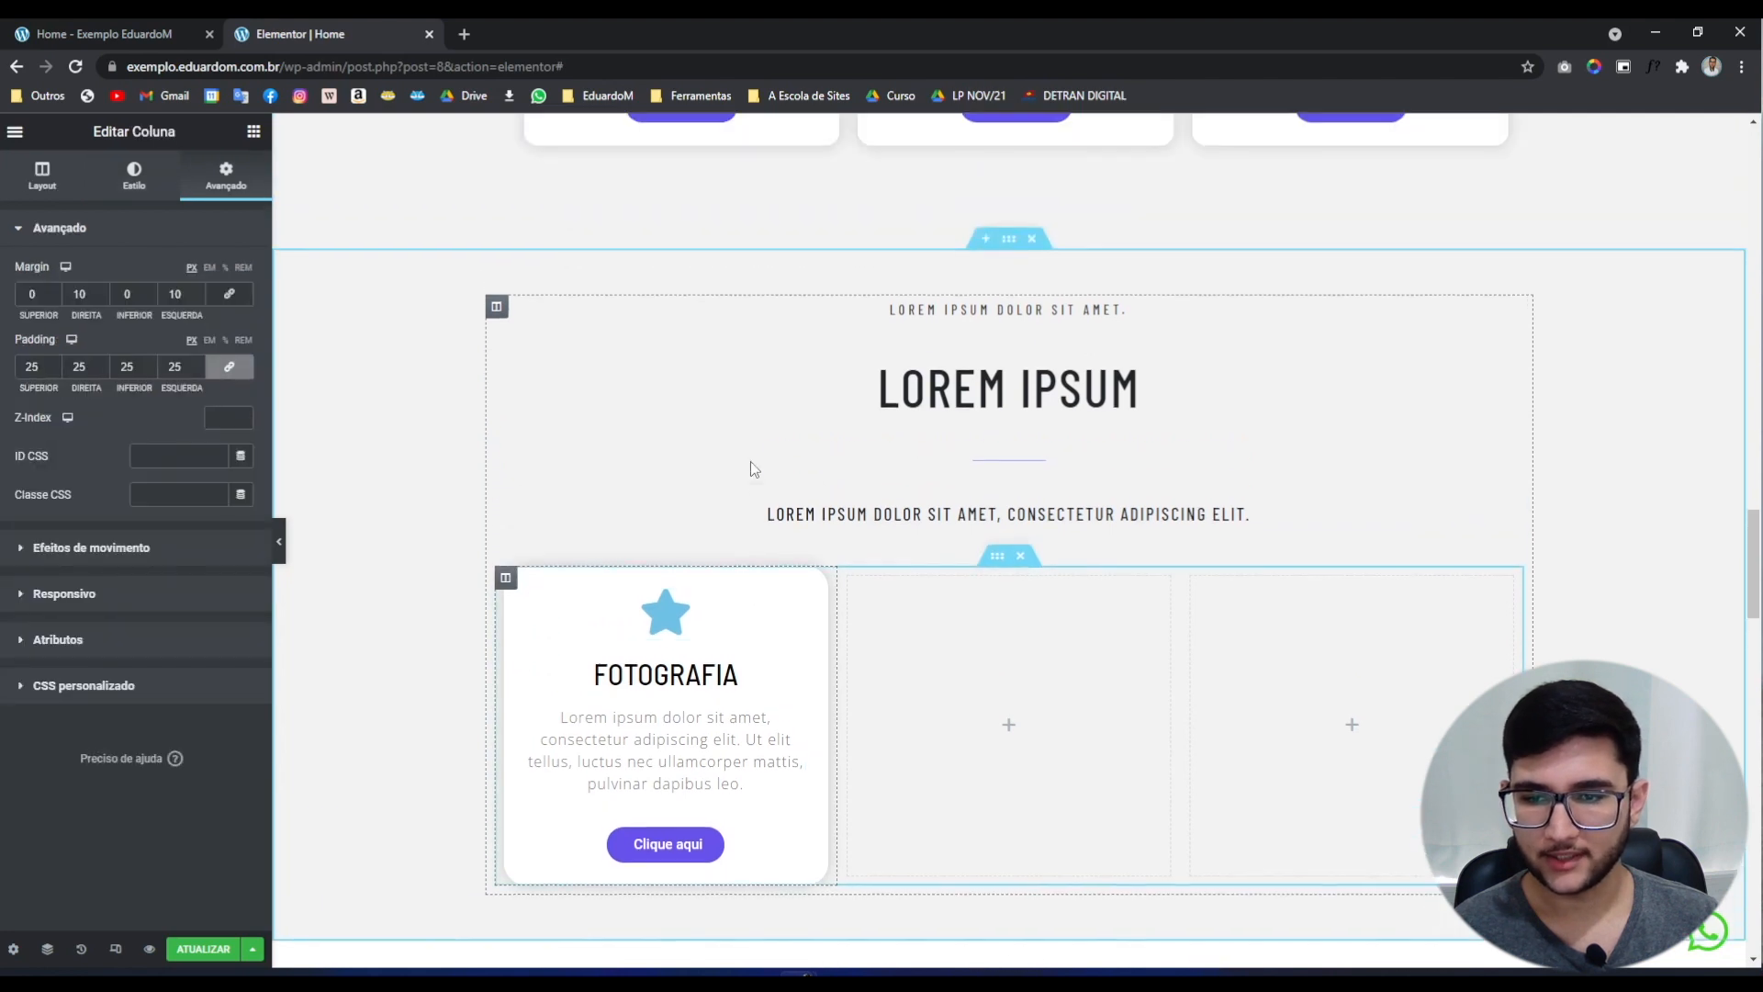